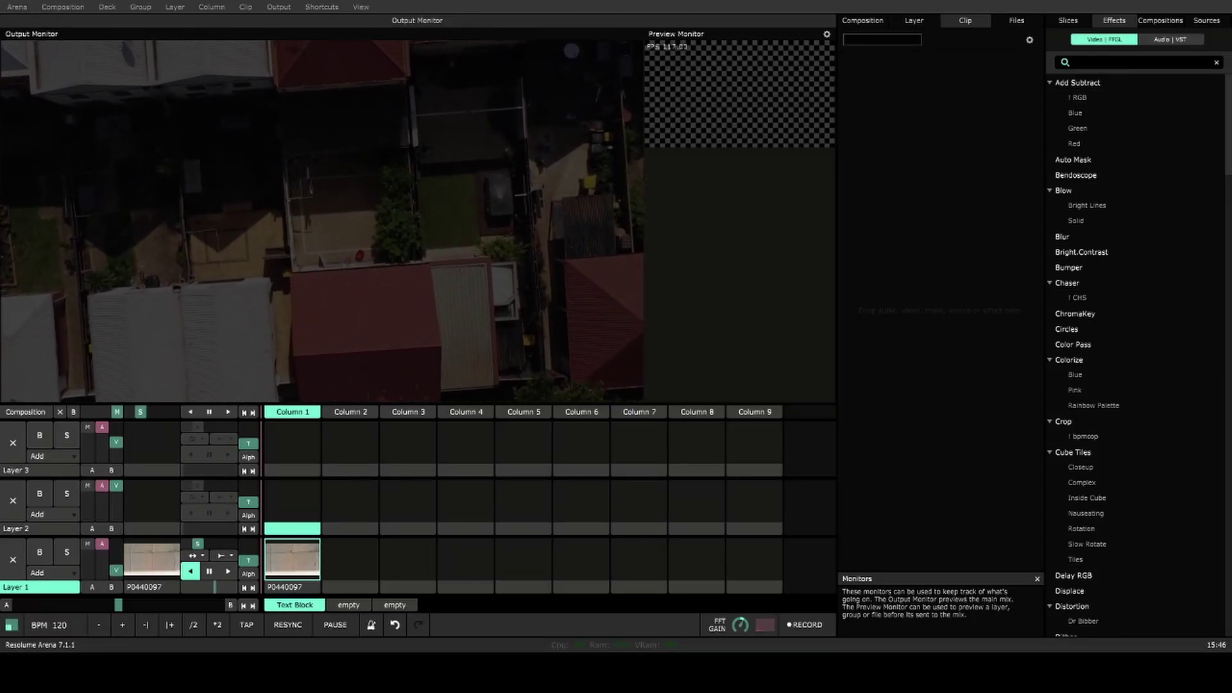
- Find the Text Block generator among the sources by searching "text" and add it to Layer 2, Column 1, triggering the clip
{"action": "left_click", "coordinate": [1207, 19]}
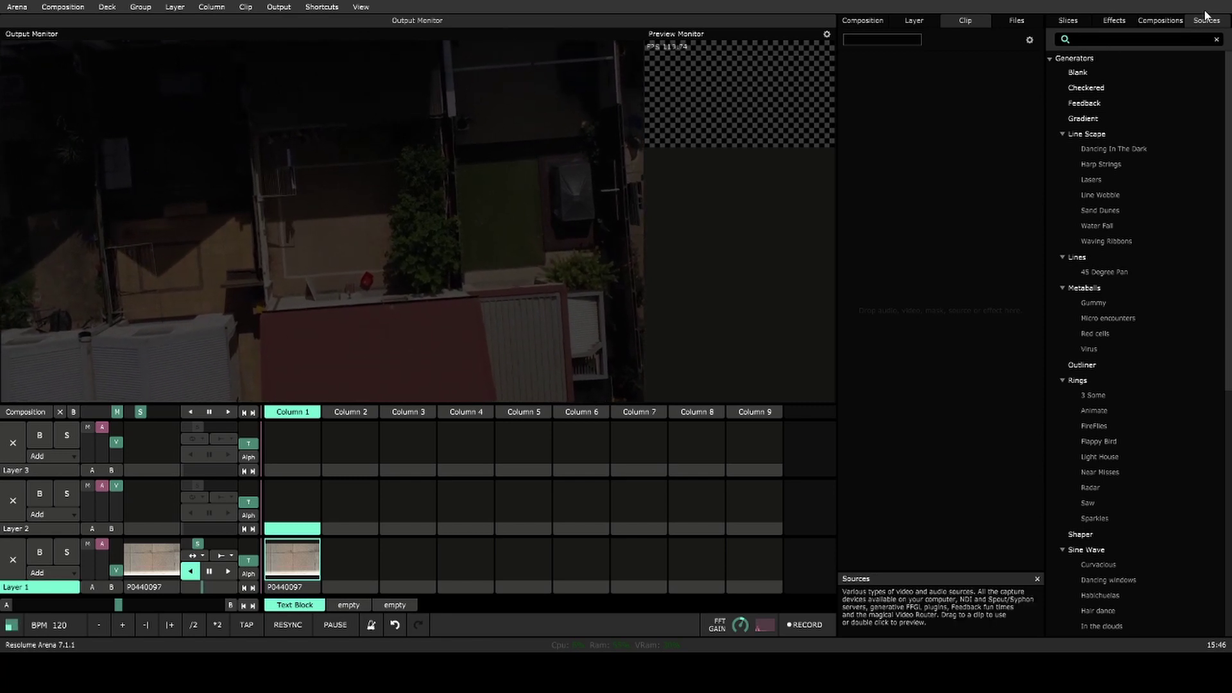
{"action": "left_click", "coordinate": [1139, 42]}
{"action": "type", "text": "text"}
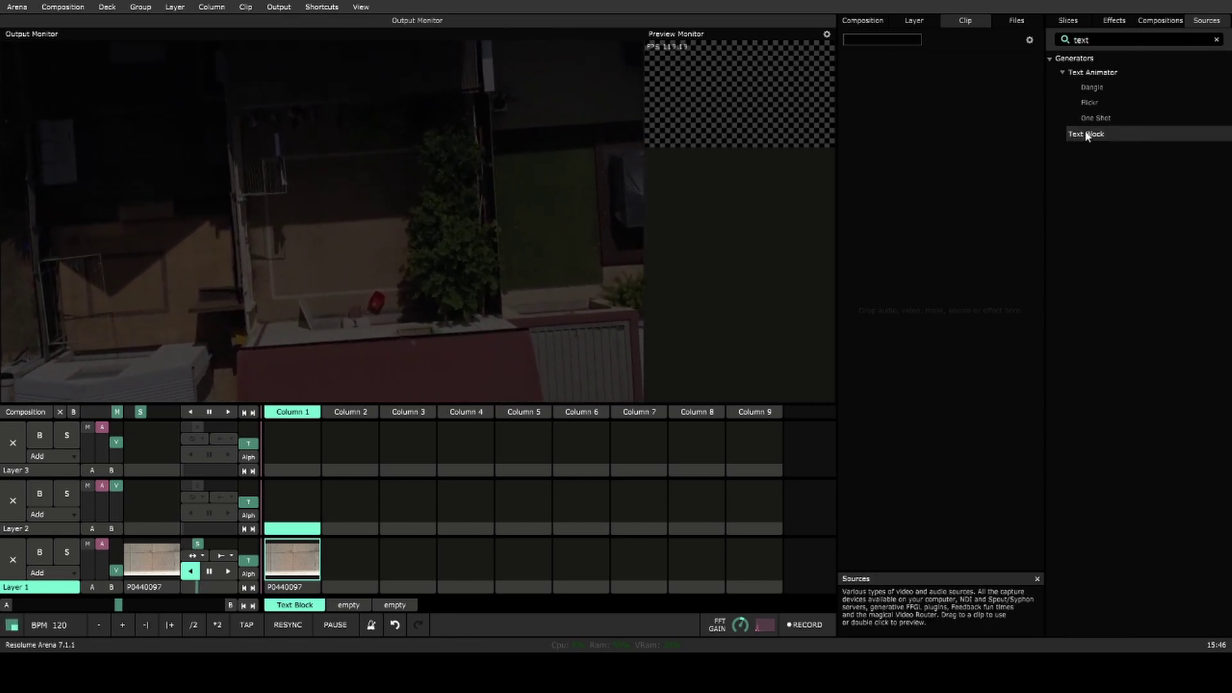
{"action": "left_click_drag", "start_coordinate": [1086, 133], "coordinate": [289, 507]}
{"action": "left_click", "coordinate": [309, 494]}
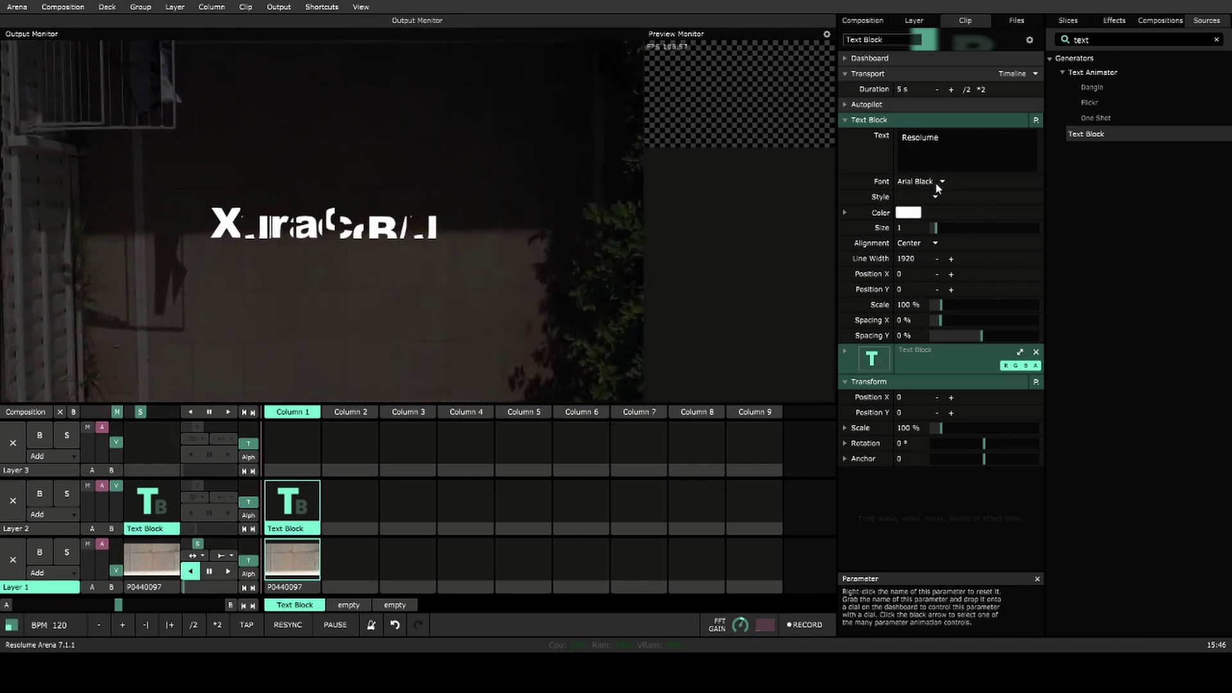
- Set the Text Block's font to Courier New, clear Layer 2 and retrigger the clip
{"action": "left_click", "coordinate": [936, 183]}
{"action": "left_click", "coordinate": [965, 268]}
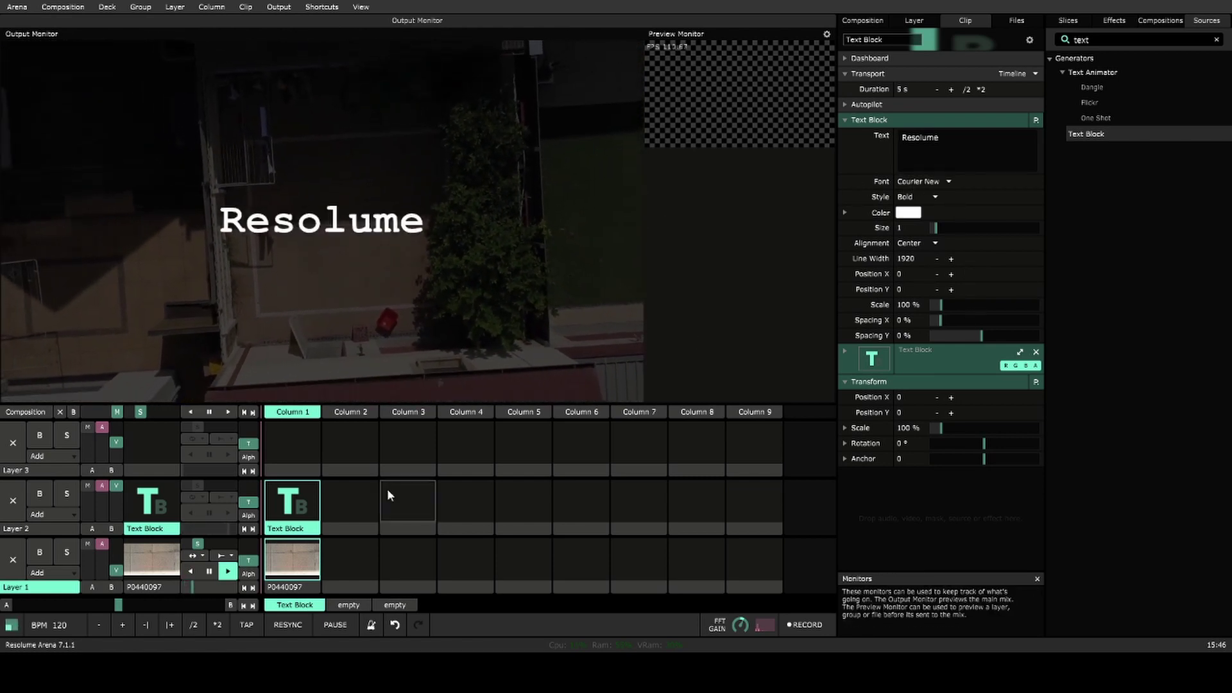
{"action": "left_click", "coordinate": [350, 502]}
{"action": "left_click", "coordinate": [297, 499]}
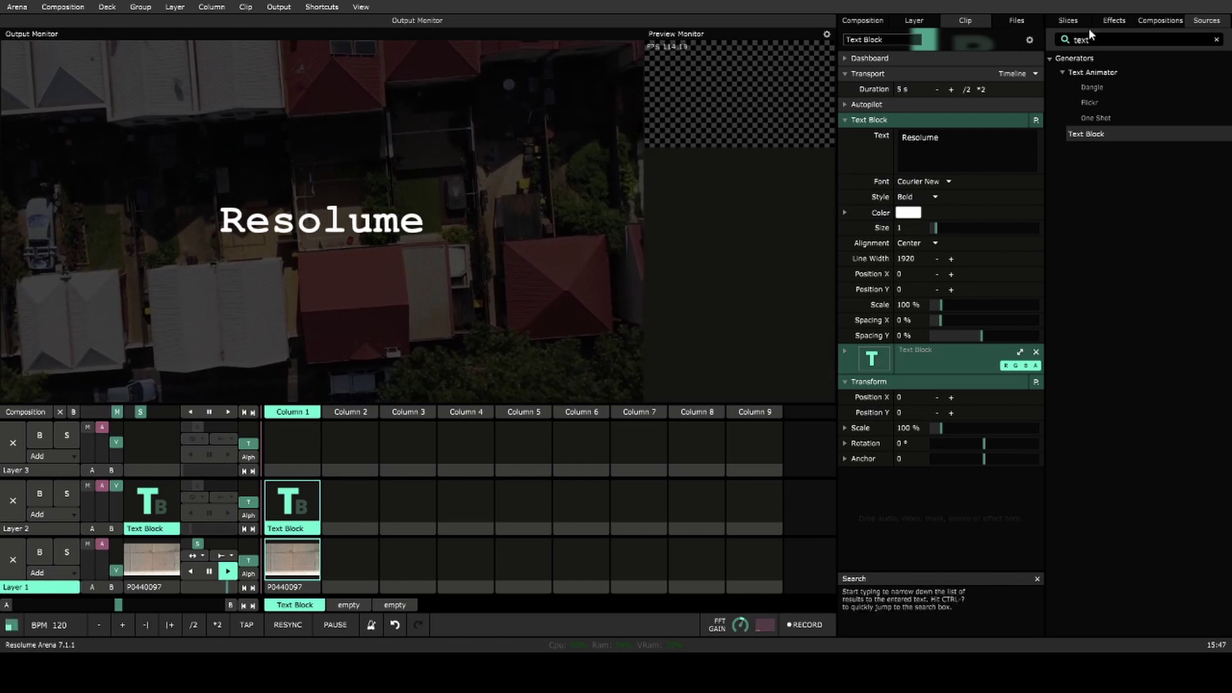
- Search the video effects for "text" and apply the Text Block effect to the Layer 2 text clip
{"action": "left_click", "coordinate": [1114, 20]}
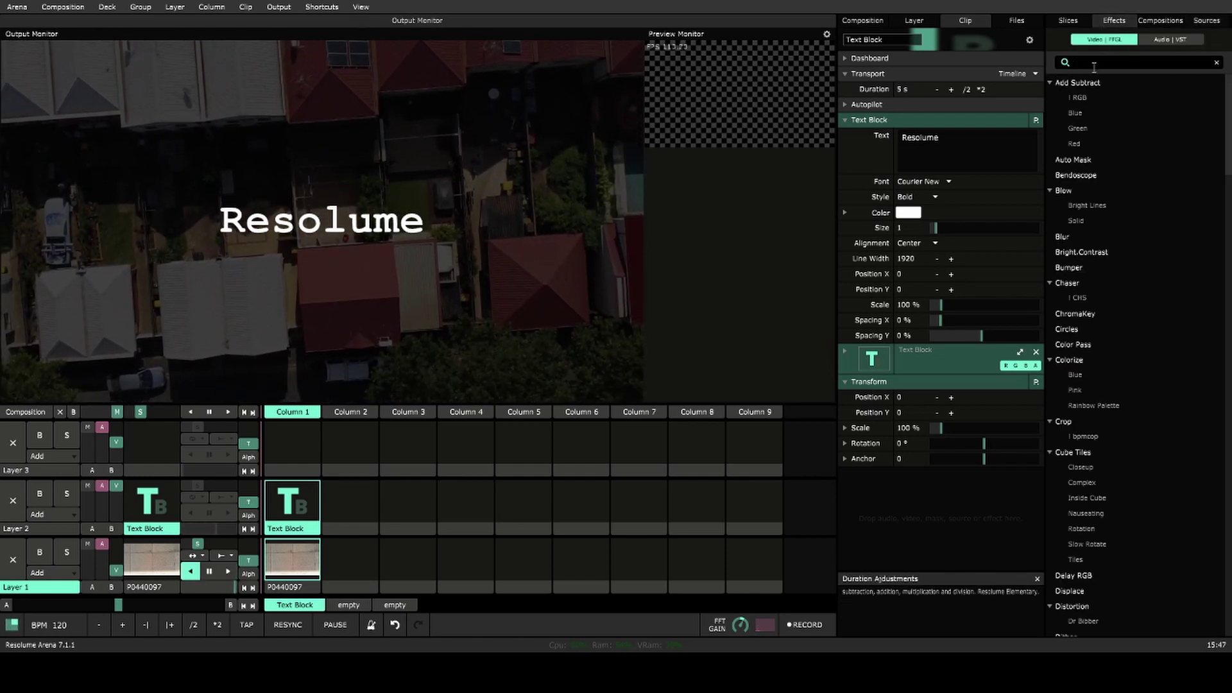
{"action": "left_click", "coordinate": [1194, 23]}
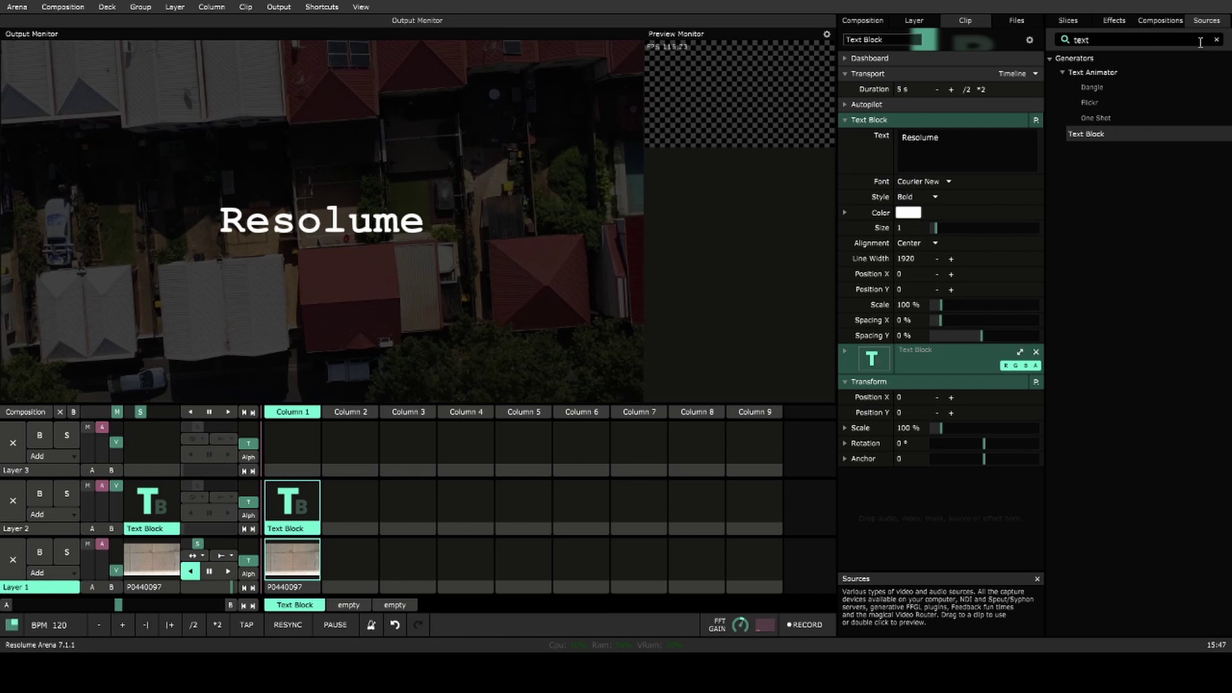
{"action": "left_click", "coordinate": [1217, 40]}
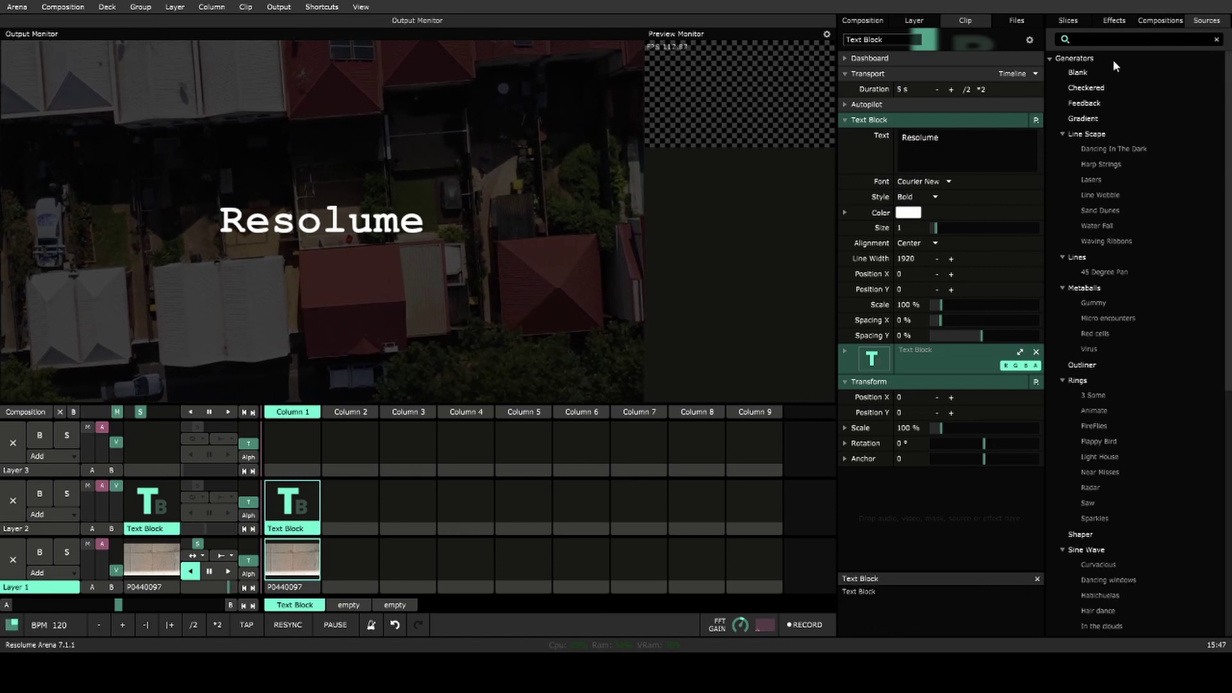
{"action": "left_click", "coordinate": [1116, 21]}
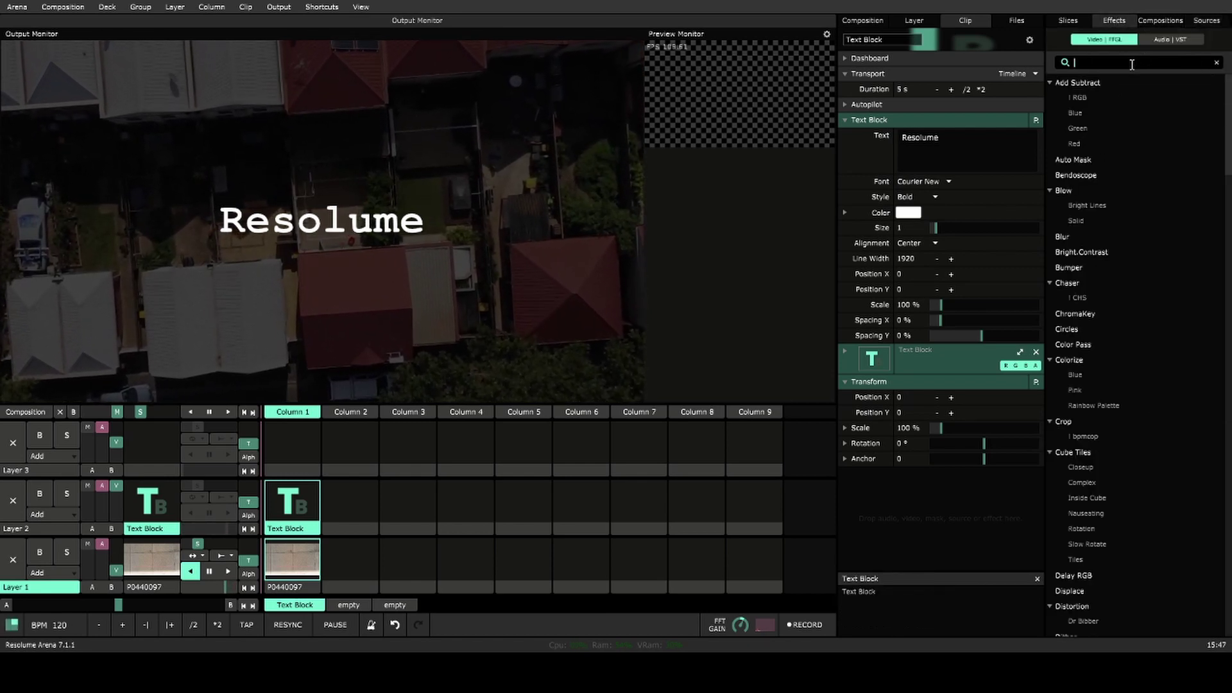
{"action": "type", "text": "text"}
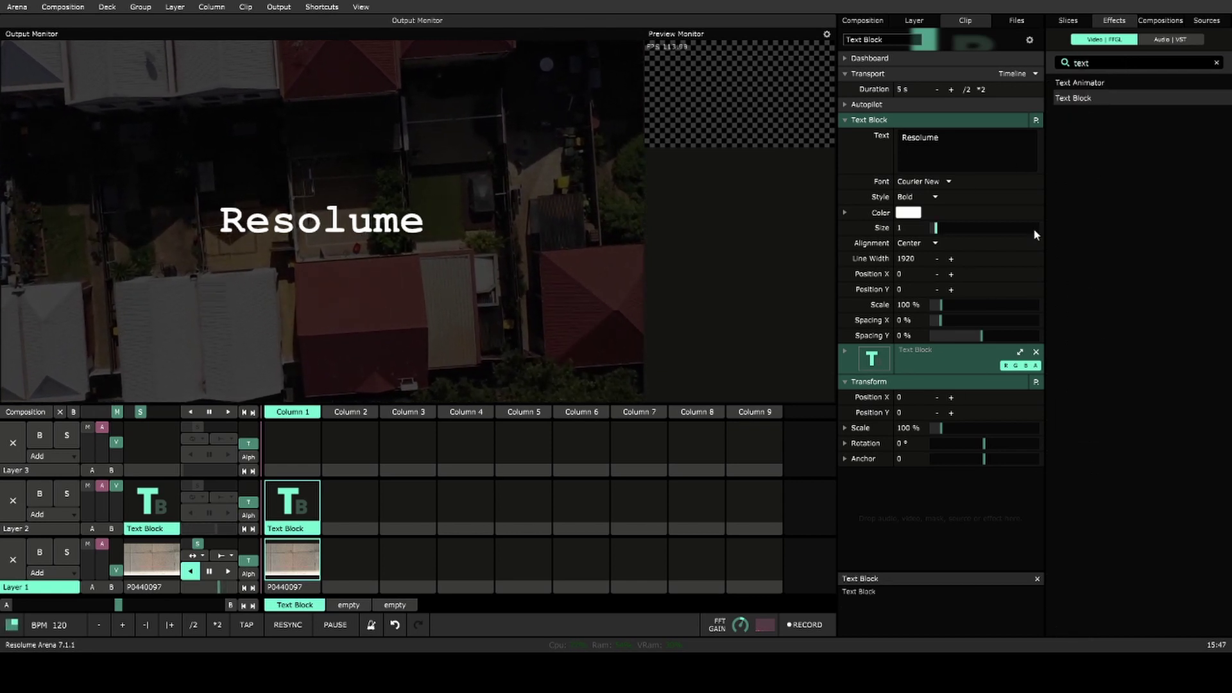
{"action": "left_click_drag", "start_coordinate": [1073, 98], "coordinate": [299, 515]}
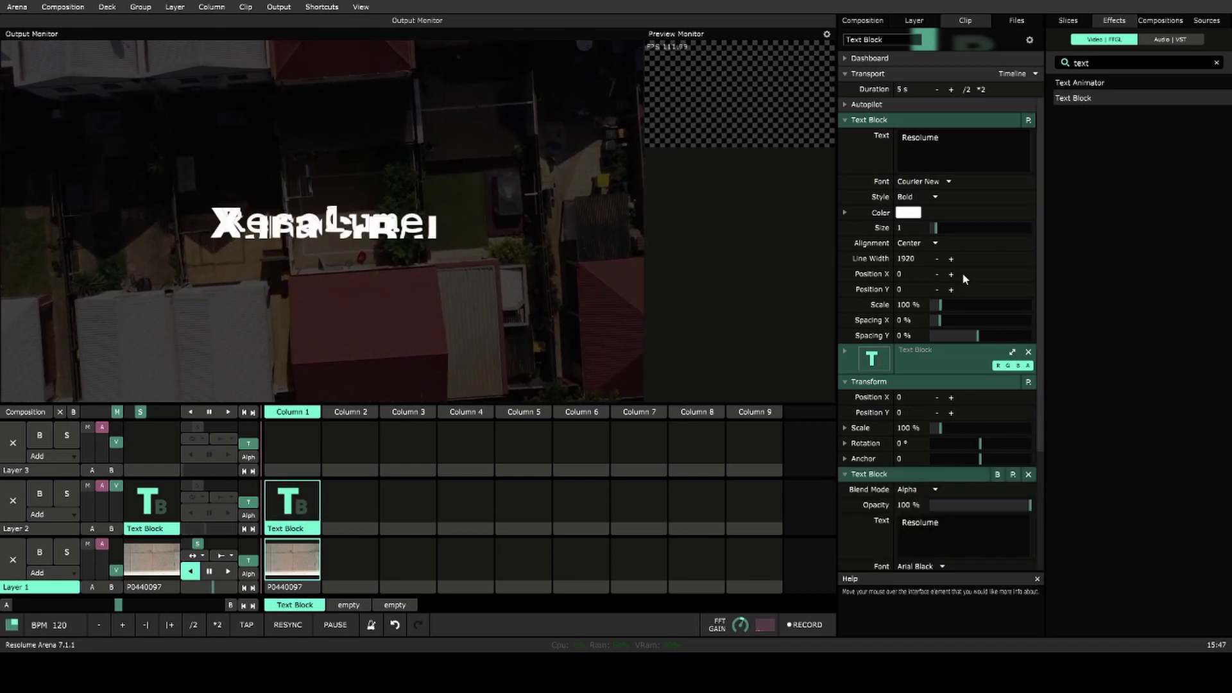
- Set the Text Block effect's font to Consolas and its Position Y to 137.50
{"action": "scroll", "coordinate": [957, 321], "scroll_direction": "down", "scroll_amount": 5}
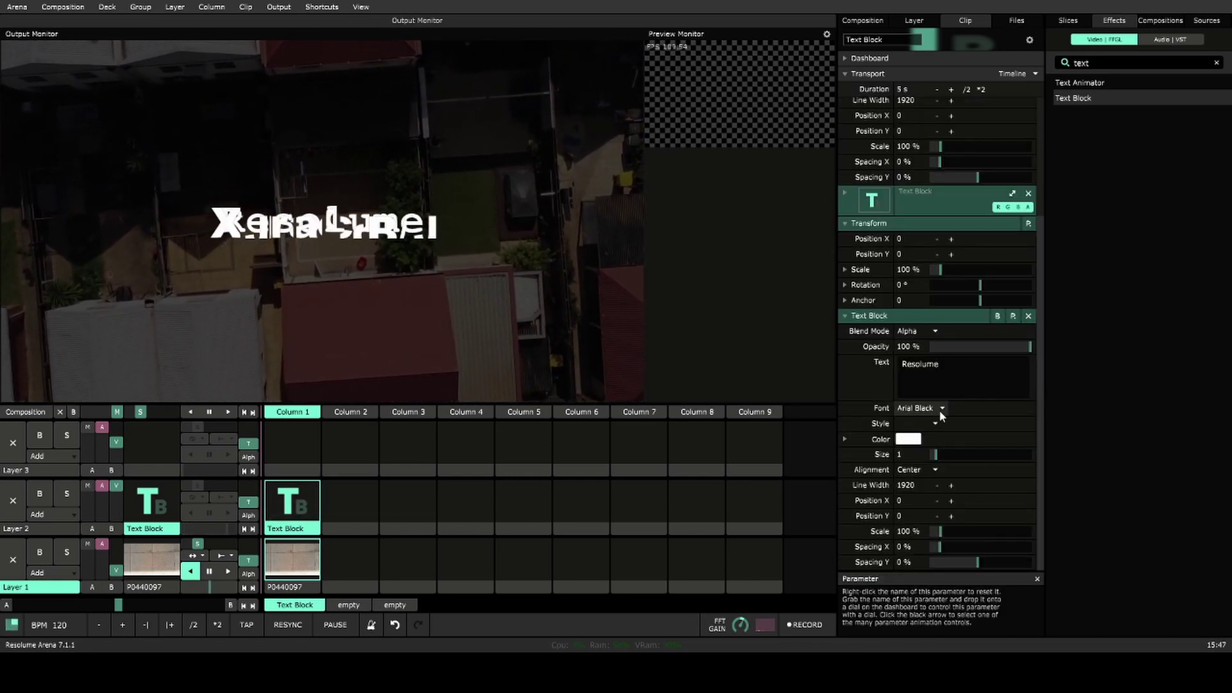
{"action": "left_click", "coordinate": [933, 483]}
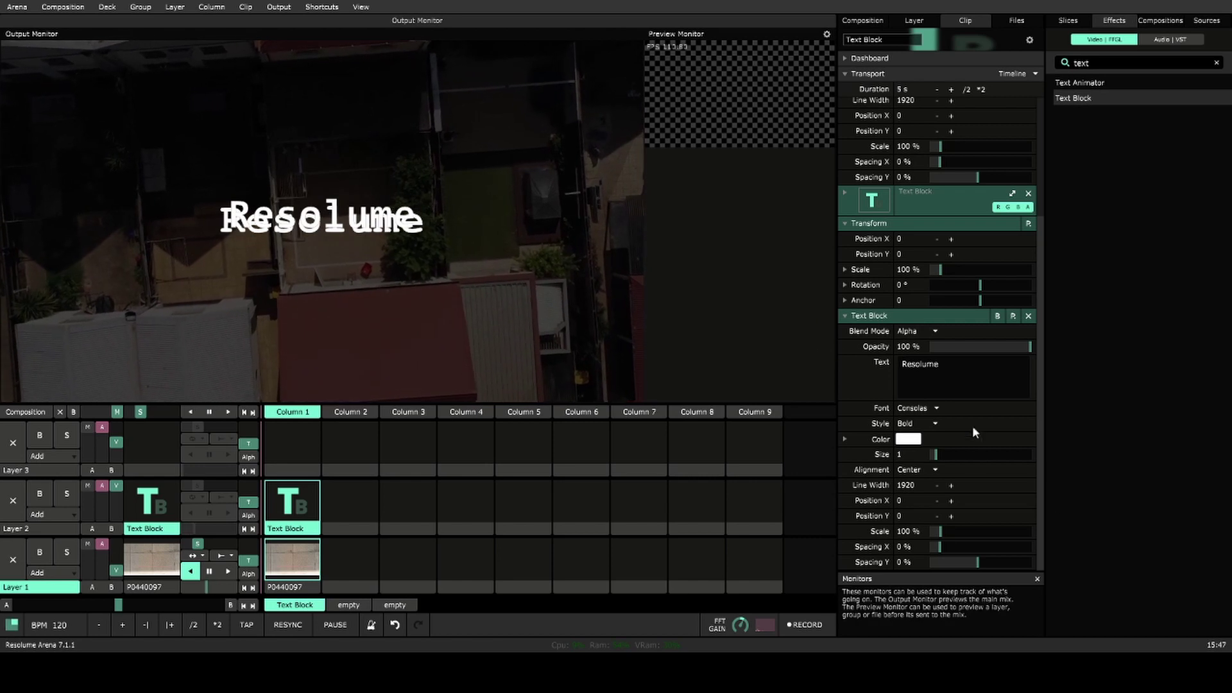
{"action": "left_click_drag", "start_coordinate": [953, 515], "coordinate": [1136, 513]}
- Replace the Text Block effect's text with "Line Two" and retrigger the clip on Layer 2
{"action": "left_click", "coordinate": [939, 364]}
{"action": "type", "text": "Libne"}
{"action": "key", "text": "BackSpace"}
{"action": "key", "text": "BackSpace"}
{"action": "key", "text": "BackSpace"}
{"action": "key", "text": "BackSpace"}
{"action": "key", "text": "BackSpace"}
{"action": "key", "text": "BackSpace"}
{"action": "key", "text": "BackSpace"}
{"action": "key", "text": "BackSpace"}
{"action": "key", "text": "BackSpace"}
{"action": "key", "text": "BackSpace"}
{"action": "key", "text": "BackSpace"}
{"action": "key", "text": "BackSpace"}
{"action": "key", "text": "BackSpace"}
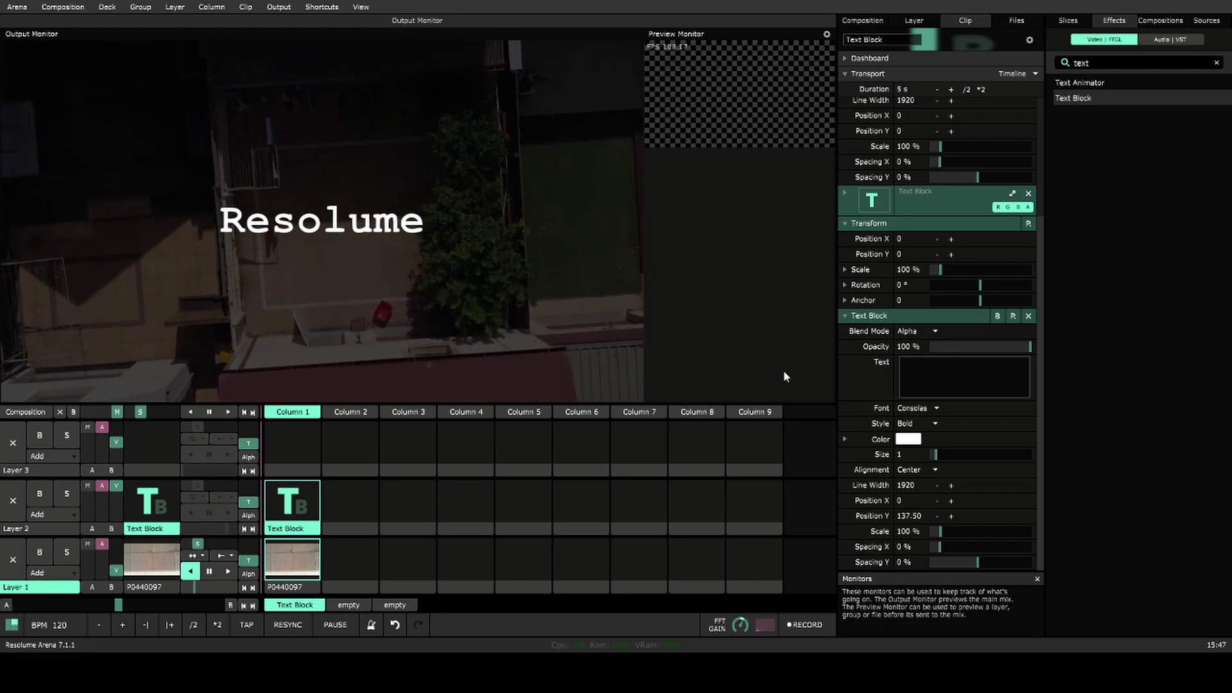
{"action": "type", "text": "Line Two"}
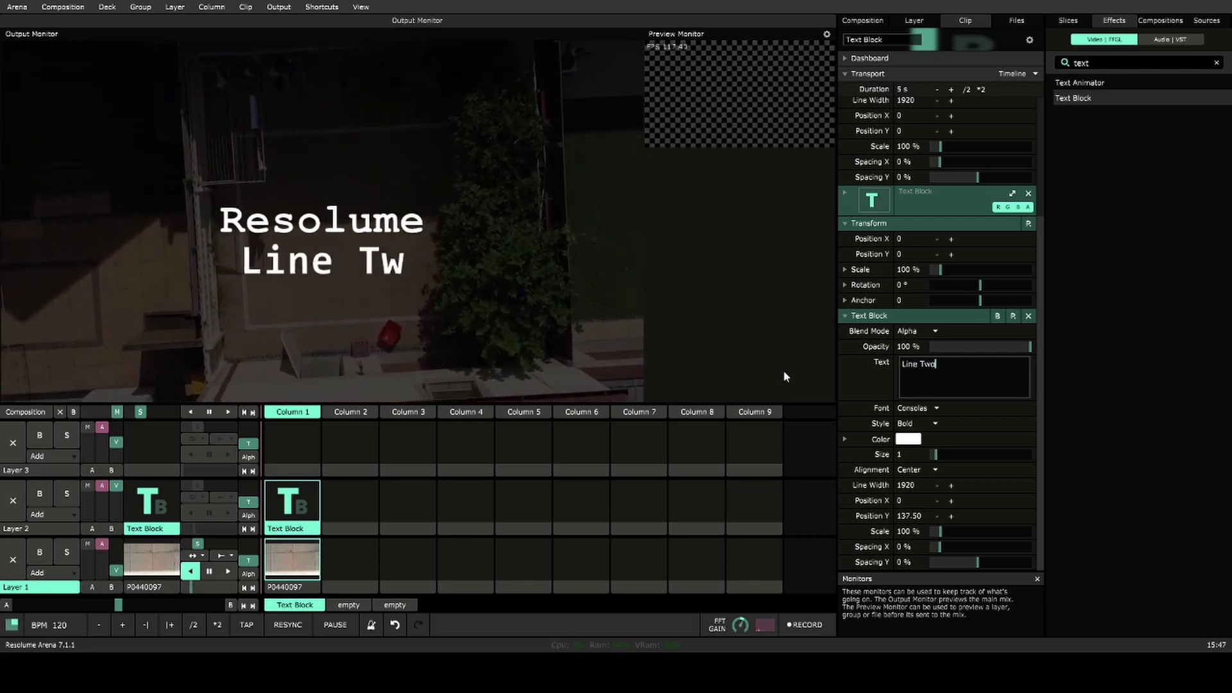
{"action": "left_click", "coordinate": [348, 512]}
{"action": "left_click", "coordinate": [299, 513]}
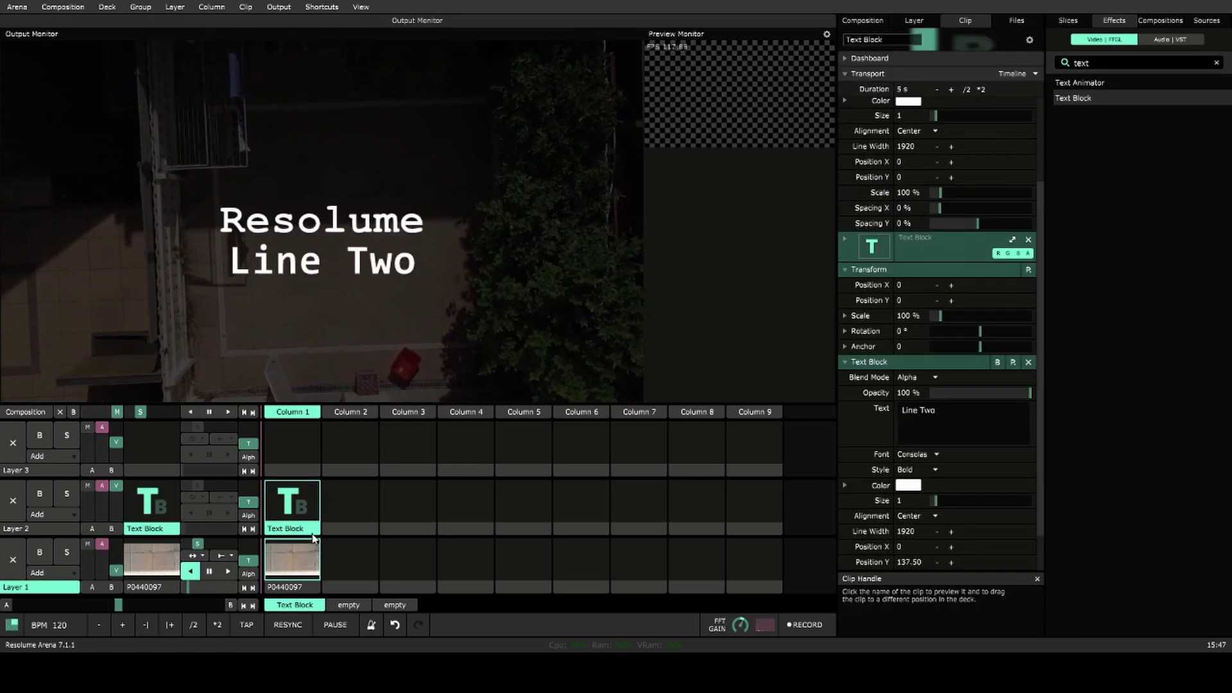
- Move the Text Block effect above Transform in the clip's effect stack and test Transform's Position Y
{"action": "scroll", "coordinate": [933, 249], "scroll_direction": "up", "scroll_amount": 3}
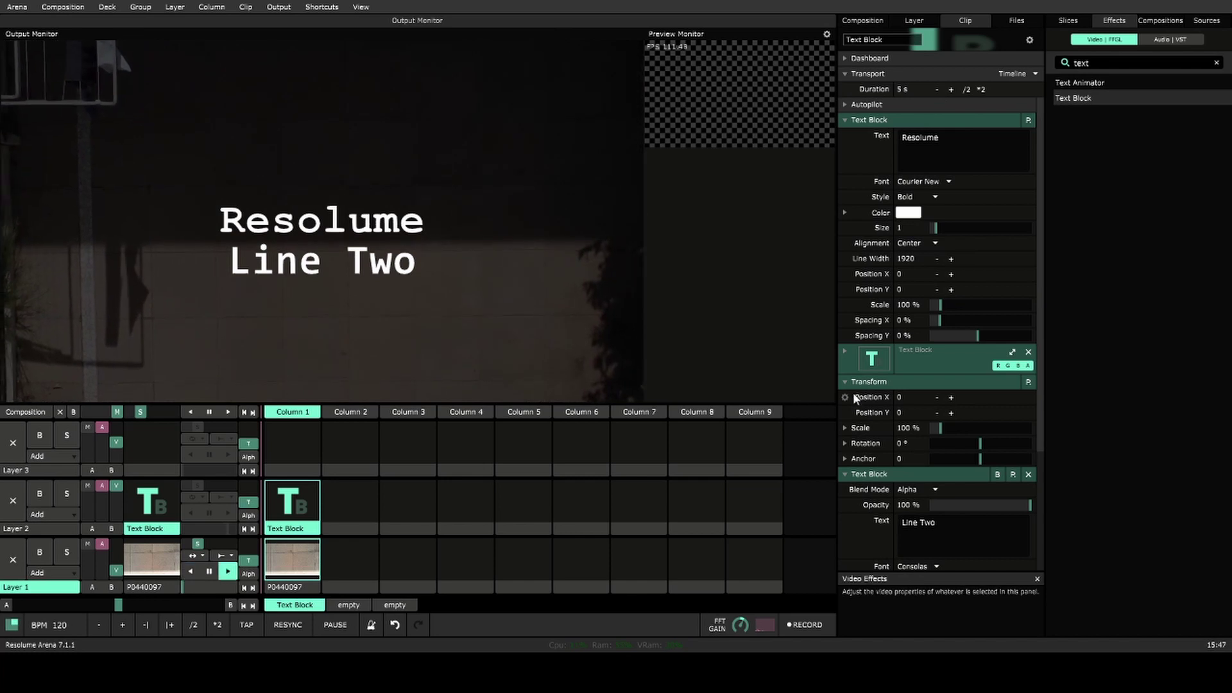
{"action": "left_click_drag", "start_coordinate": [950, 413], "coordinate": [985, 411]}
{"action": "left_click_drag", "start_coordinate": [880, 474], "coordinate": [908, 387]}
{"action": "scroll", "coordinate": [878, 453], "scroll_direction": "down", "scroll_amount": 3}
{"action": "scroll", "coordinate": [874, 455], "scroll_direction": "down", "scroll_amount": 2}
{"action": "mouse_move", "coordinate": [937, 517]}
{"action": "left_mouse_down"}
{"action": "mouse_move", "coordinate": [1057, 518]}
{"action": "mouse_move", "coordinate": [811, 511]}
{"action": "mouse_move", "coordinate": [1001, 507]}
{"action": "mouse_move", "coordinate": [953, 515]}
{"action": "left_mouse_up"}
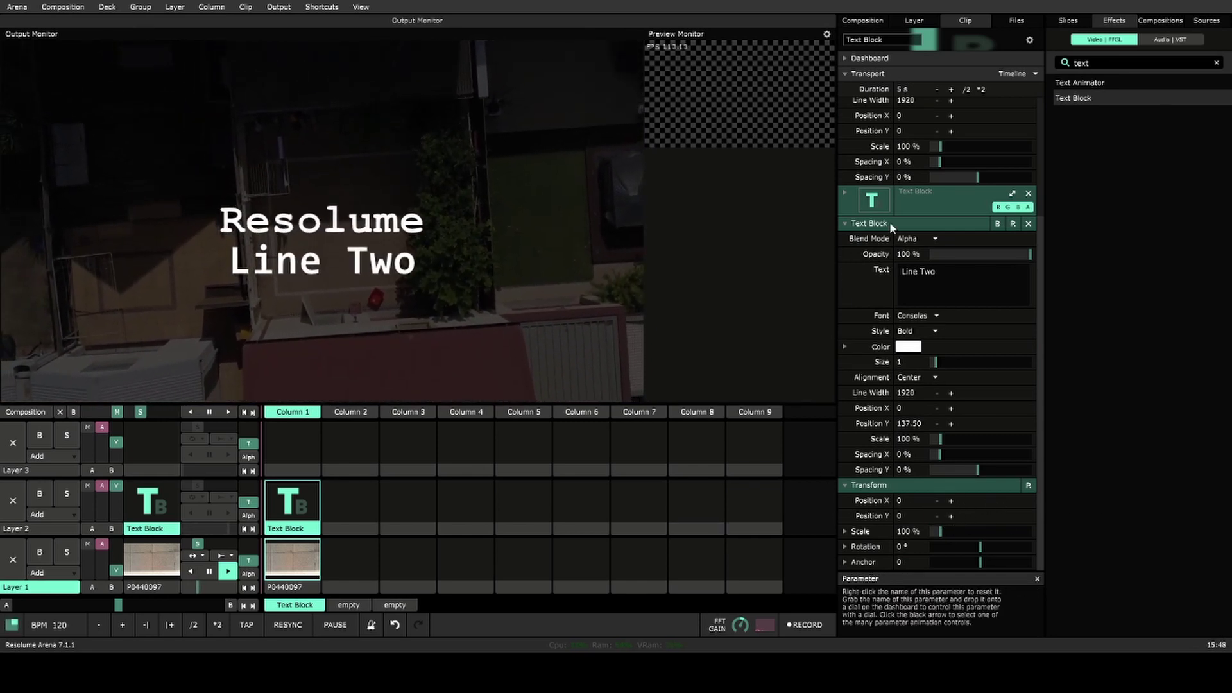
- Collapse both Text Block sections and preview the clip switching on and off while varying Layer 2's transition time
{"action": "left_click", "coordinate": [845, 224]}
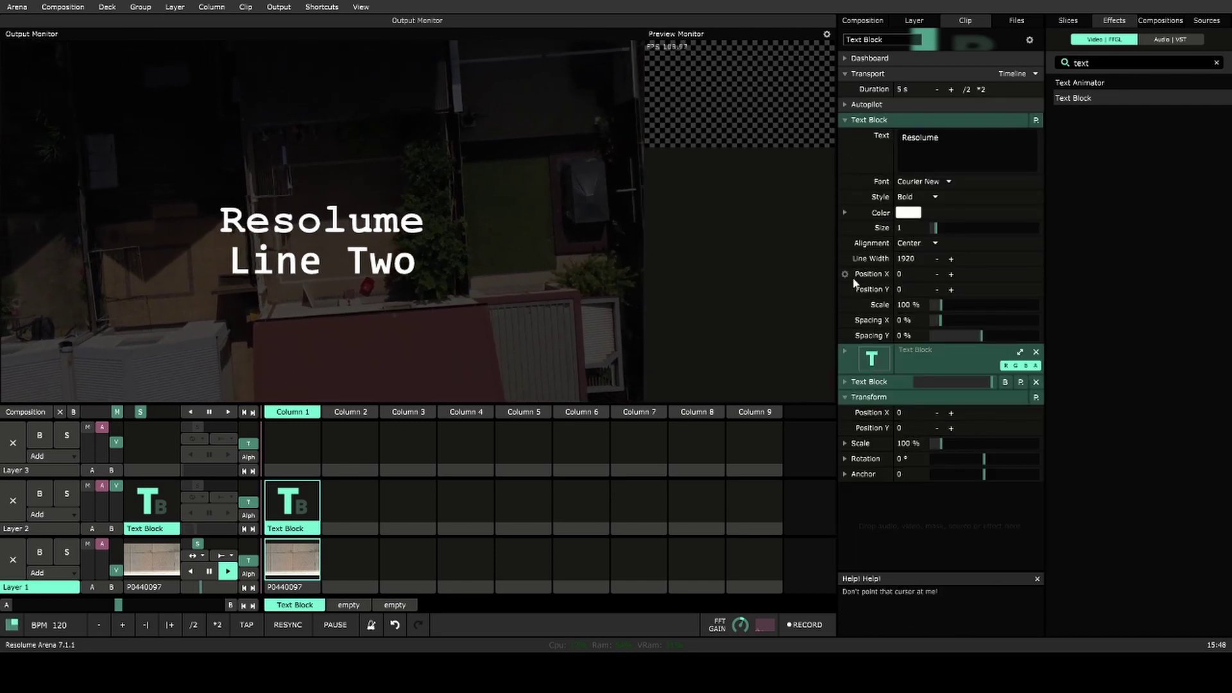
{"action": "left_click", "coordinate": [851, 122]}
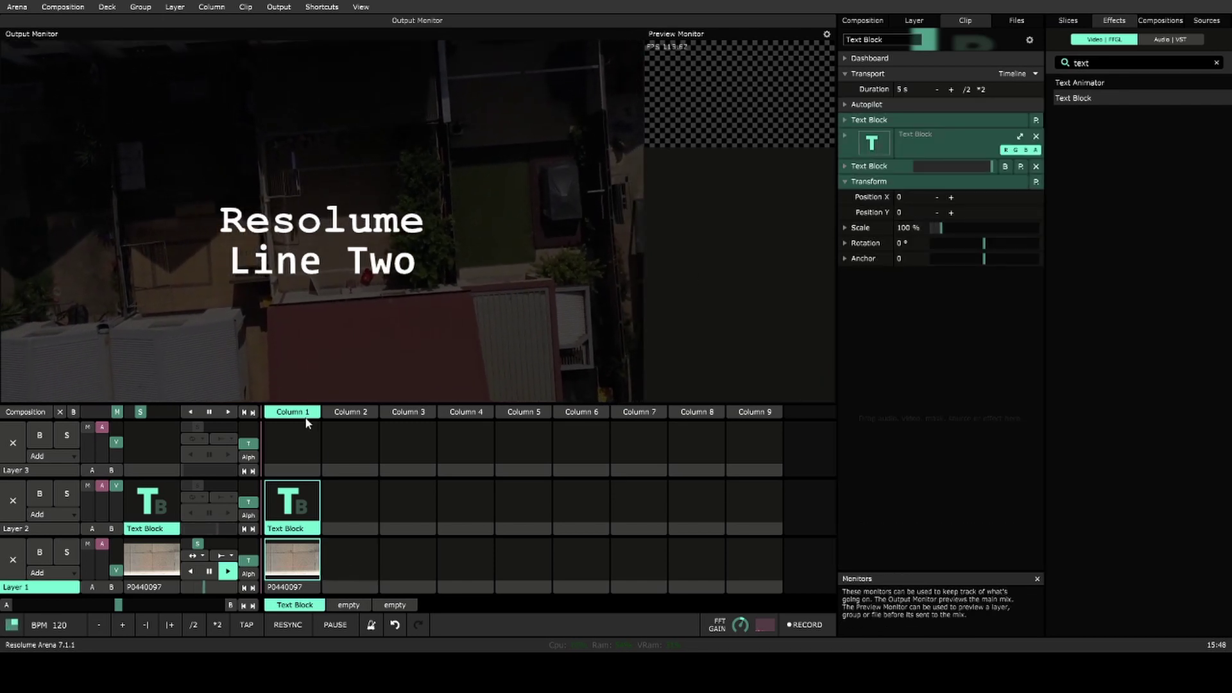
{"action": "left_click", "coordinate": [337, 504]}
{"action": "left_click", "coordinate": [307, 504]}
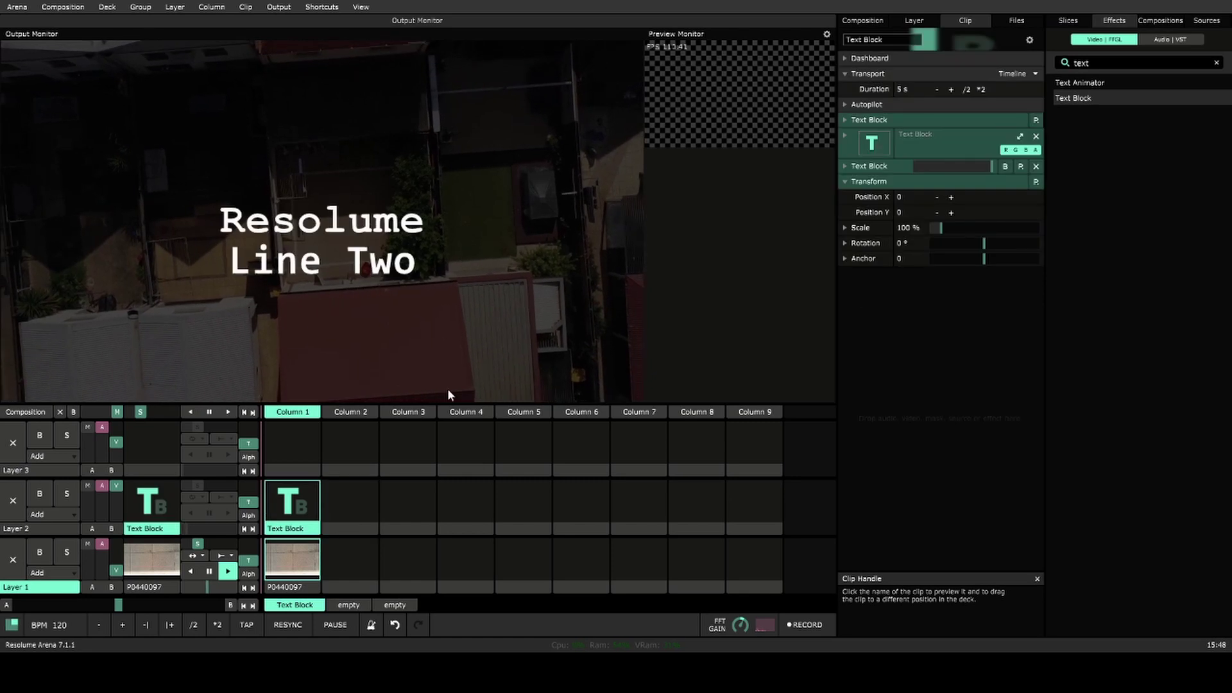
{"action": "left_click", "coordinate": [350, 497]}
{"action": "left_click", "coordinate": [289, 501]}
{"action": "left_click_drag", "start_coordinate": [243, 504], "coordinate": [242, 518]}
{"action": "left_click", "coordinate": [374, 530]}
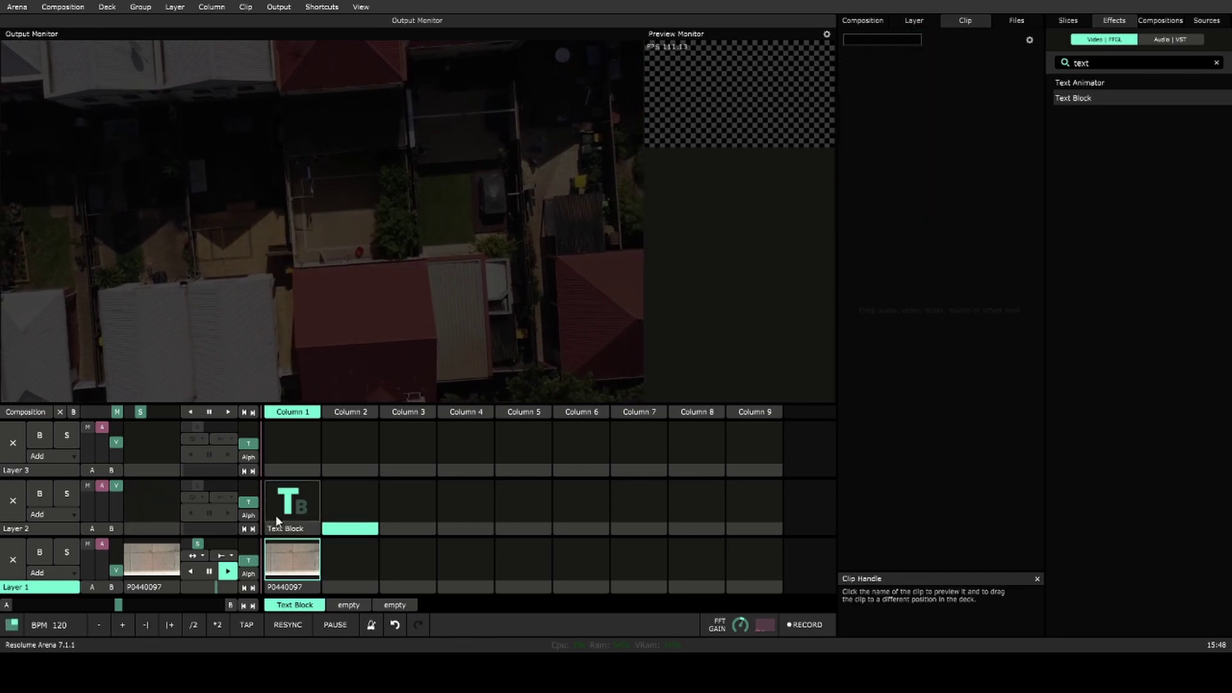
- Replace the Text Block clip in Layer 2, Column 1 with the Shaper source, found by searching "sha"
{"action": "left_click", "coordinate": [286, 529]}
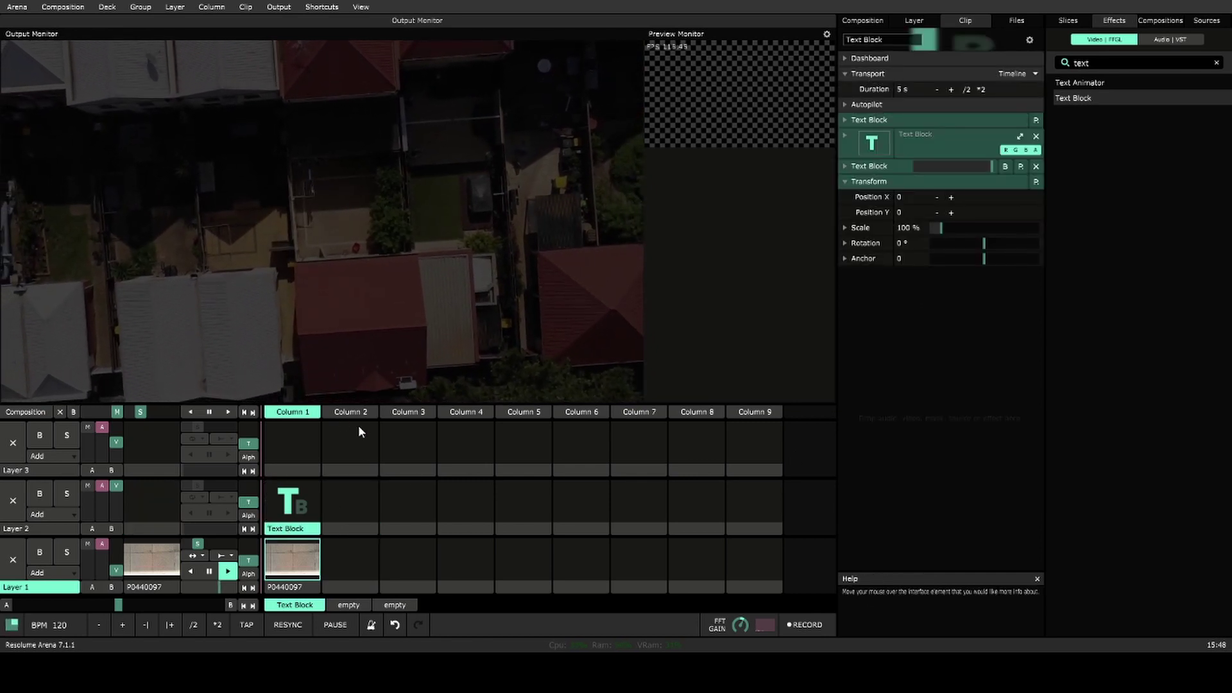
{"action": "key", "text": "Delete"}
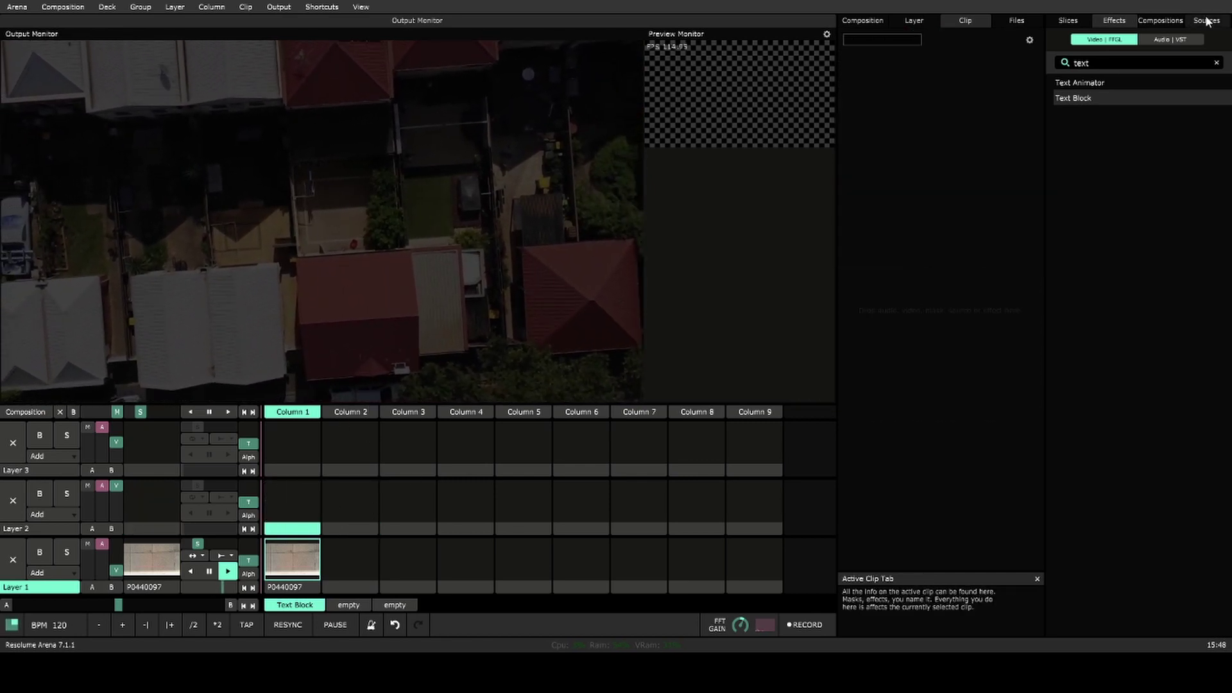
{"action": "left_click", "coordinate": [1207, 22]}
{"action": "left_click", "coordinate": [1130, 37]}
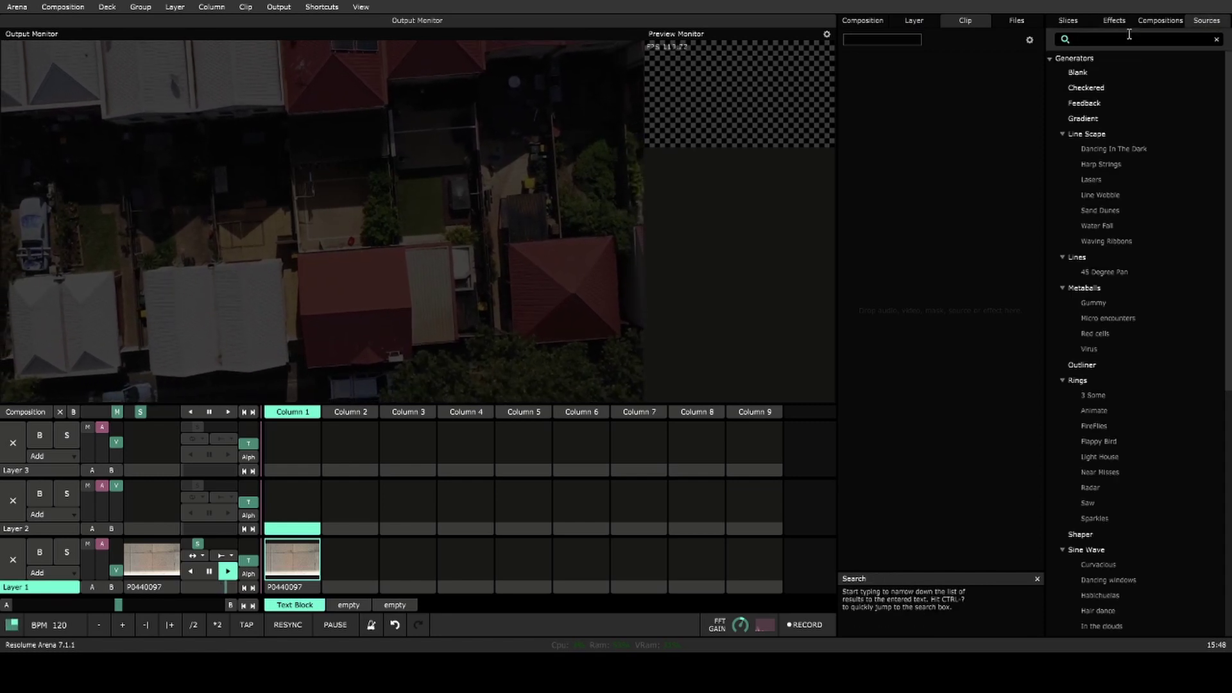
{"action": "type", "text": "sha"}
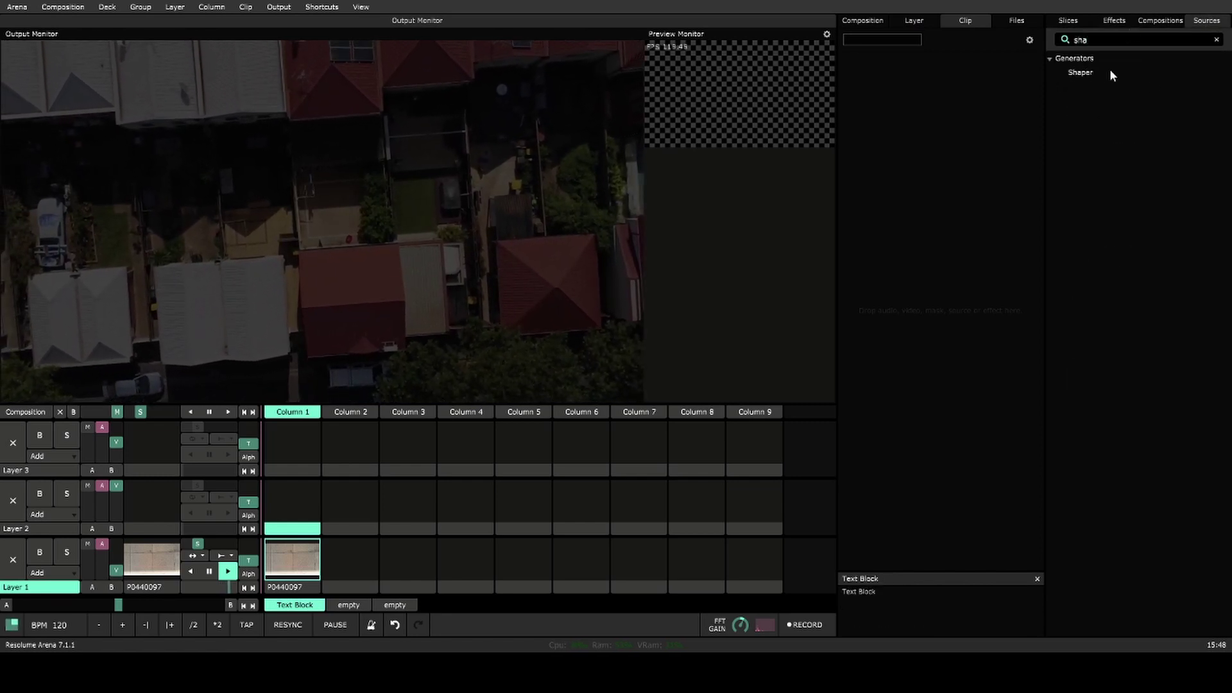
{"action": "left_click_drag", "start_coordinate": [1110, 68], "coordinate": [294, 505]}
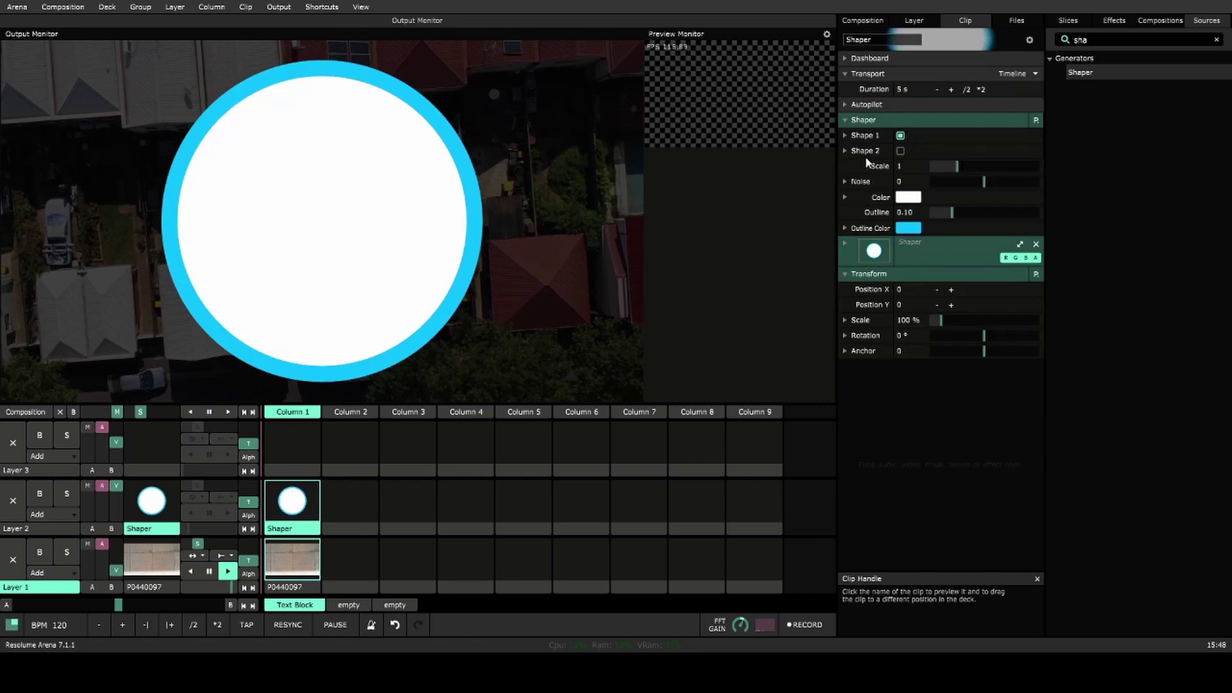
- Expand the Shaper clip's Shape 1 settings and set its type to Rectangle
{"action": "left_click", "coordinate": [844, 136]}
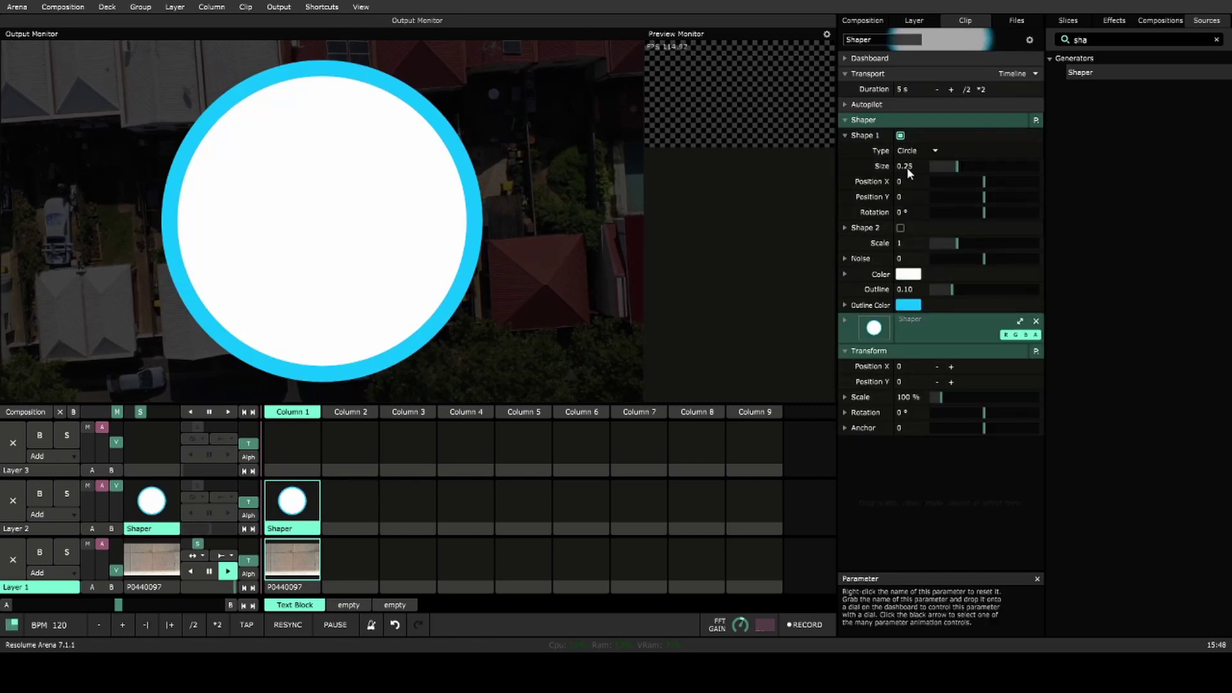
{"action": "left_click", "coordinate": [913, 151]}
{"action": "left_click", "coordinate": [927, 196]}
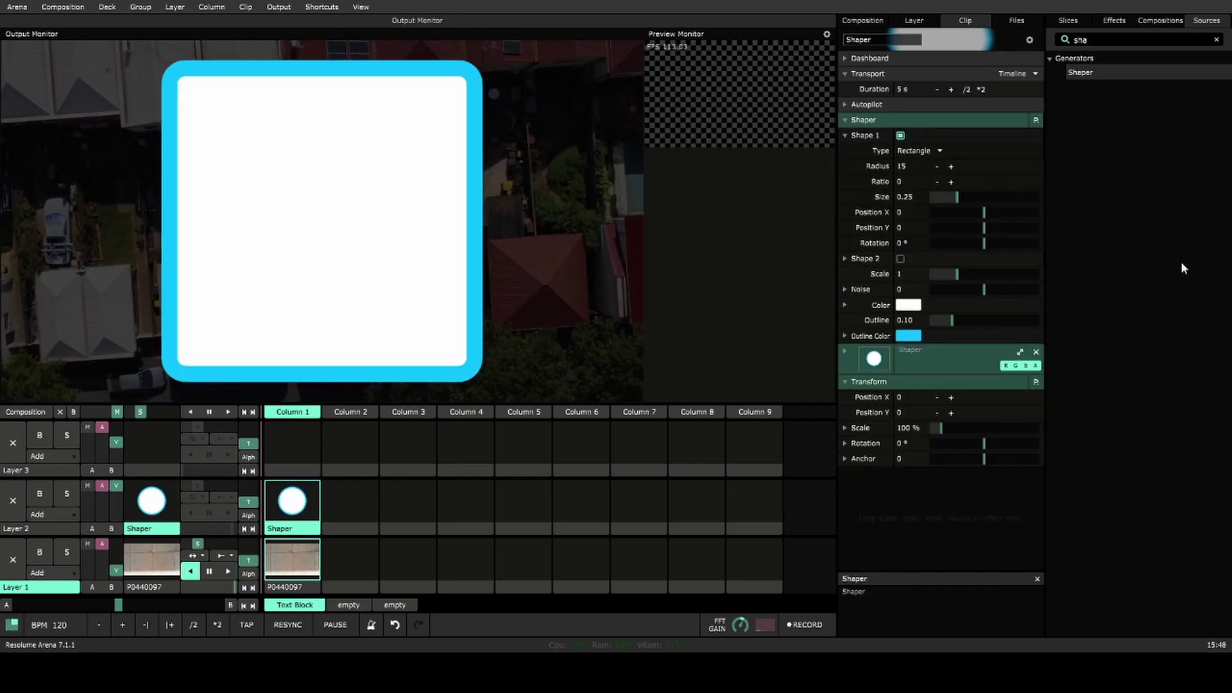
- Search the video effects for "shap", try the Shaper effect on the Layer 2 clip and remove it again
{"action": "left_click", "coordinate": [1105, 21]}
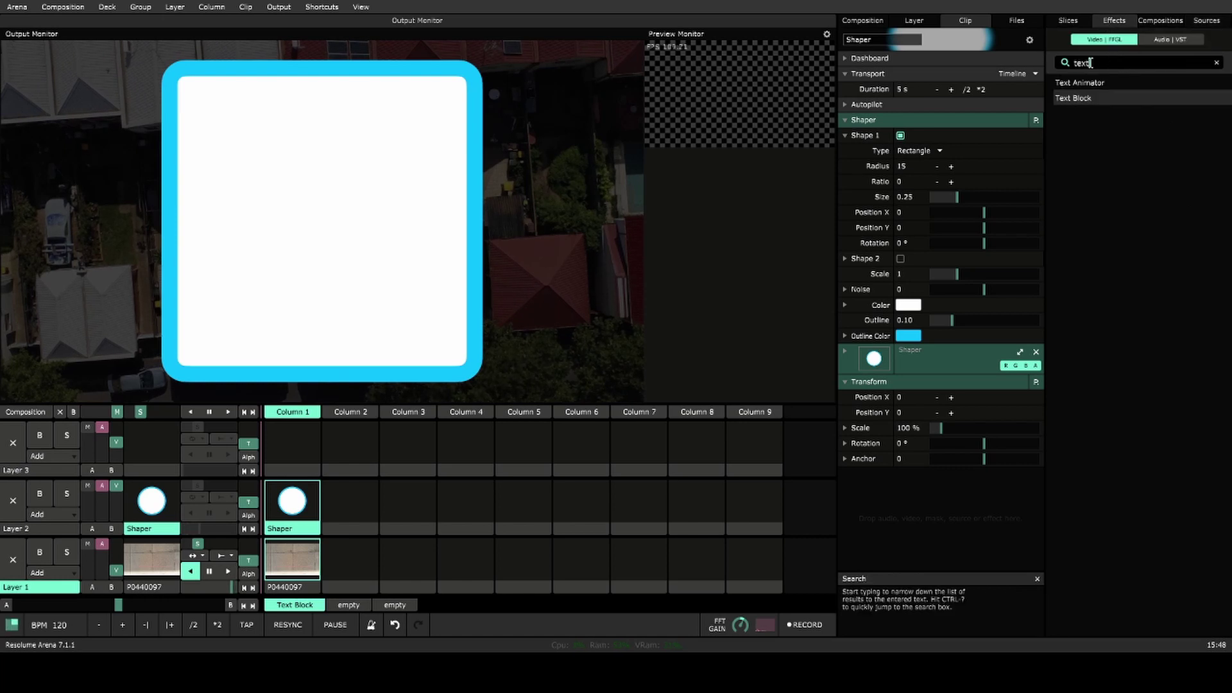
{"action": "type", "text": "shap"}
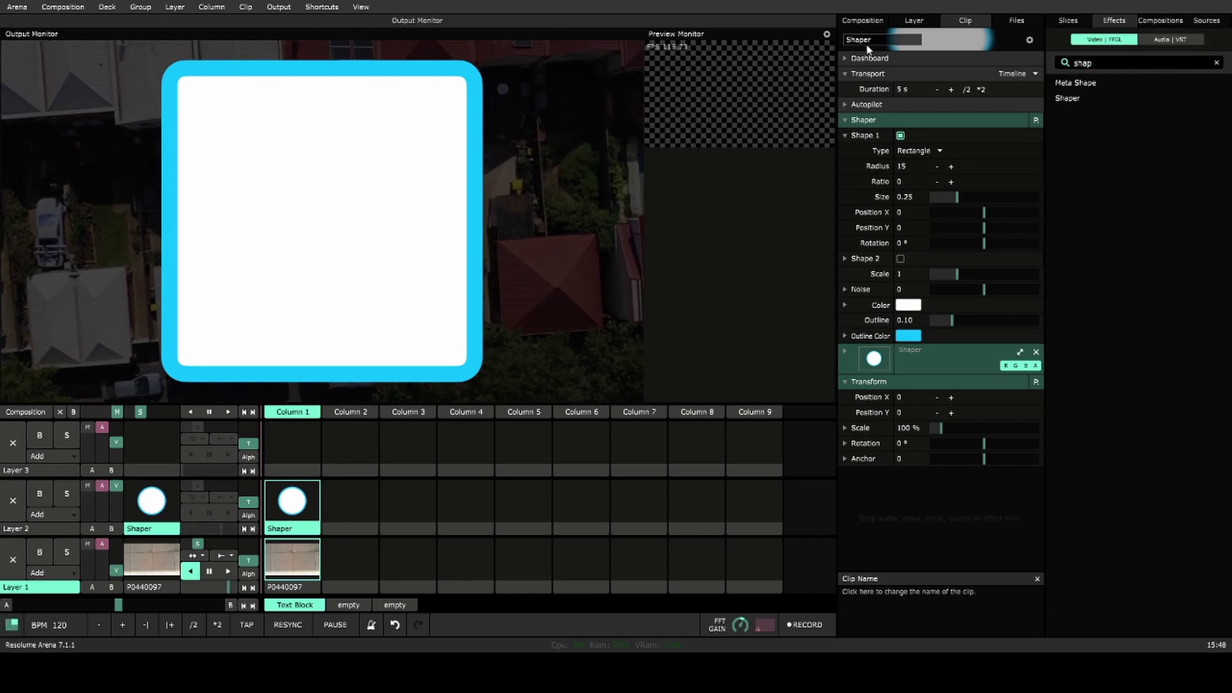
{"action": "left_click_drag", "start_coordinate": [1080, 98], "coordinate": [929, 519]}
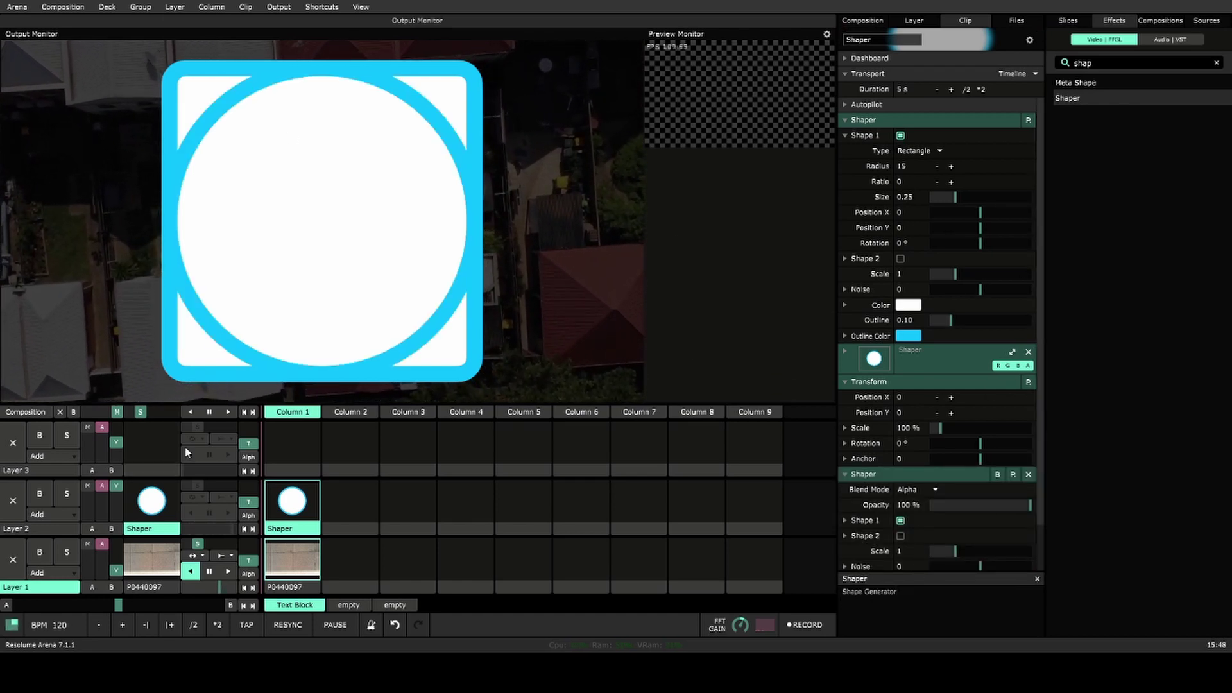
{"action": "left_click", "coordinate": [1029, 474]}
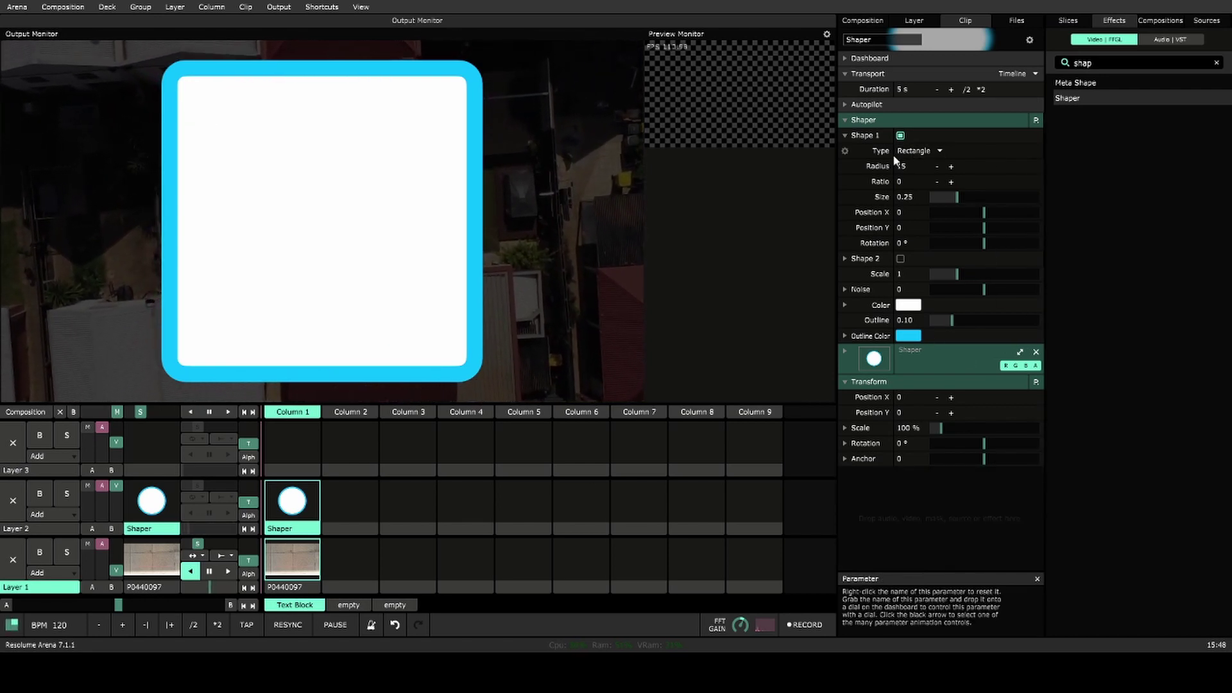
- Set the Shaper rectangle's ratio to -1.87 and size to 0.09, and place it at Position X -0.20, Position Y 0.31
{"action": "left_click", "coordinate": [951, 182]}
{"action": "left_click", "coordinate": [937, 182]}
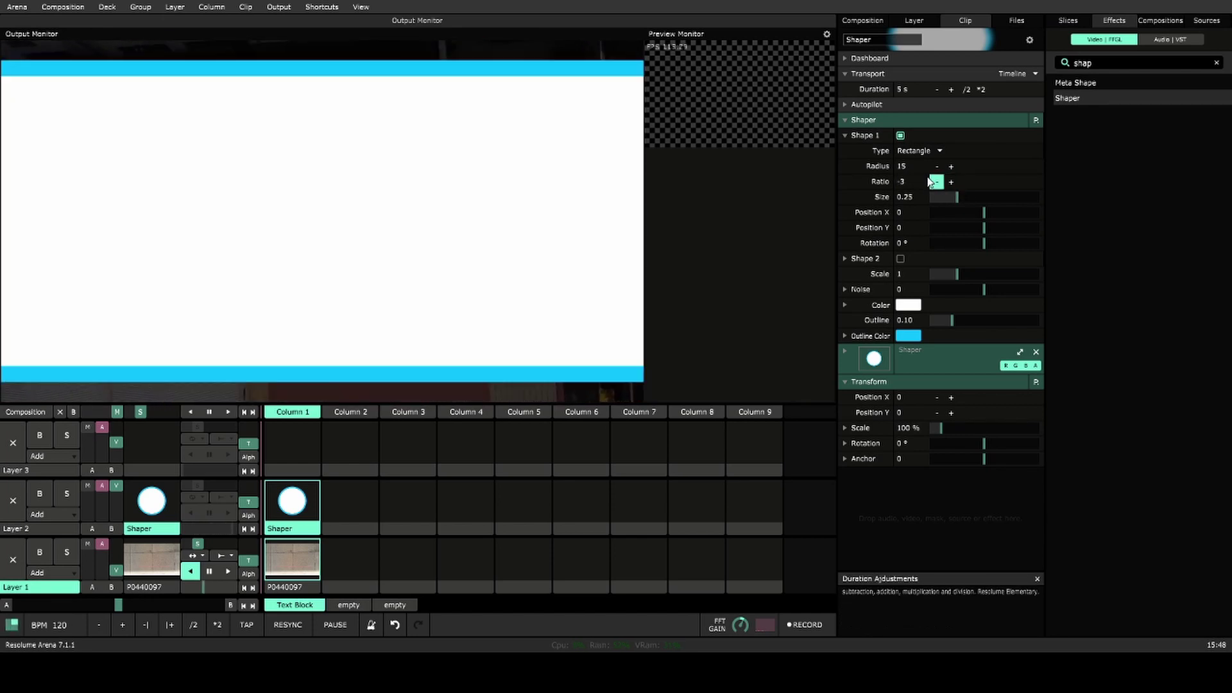
{"action": "left_click", "coordinate": [951, 182]}
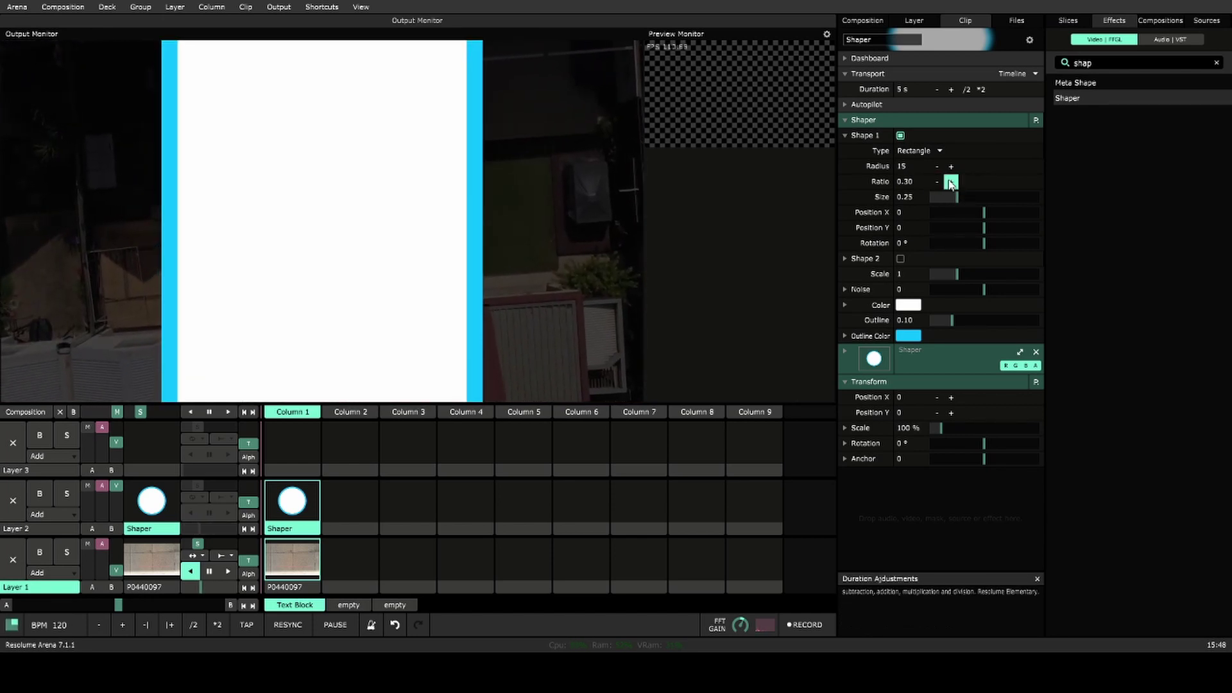
{"action": "left_click_drag", "start_coordinate": [952, 183], "coordinate": [880, 183]}
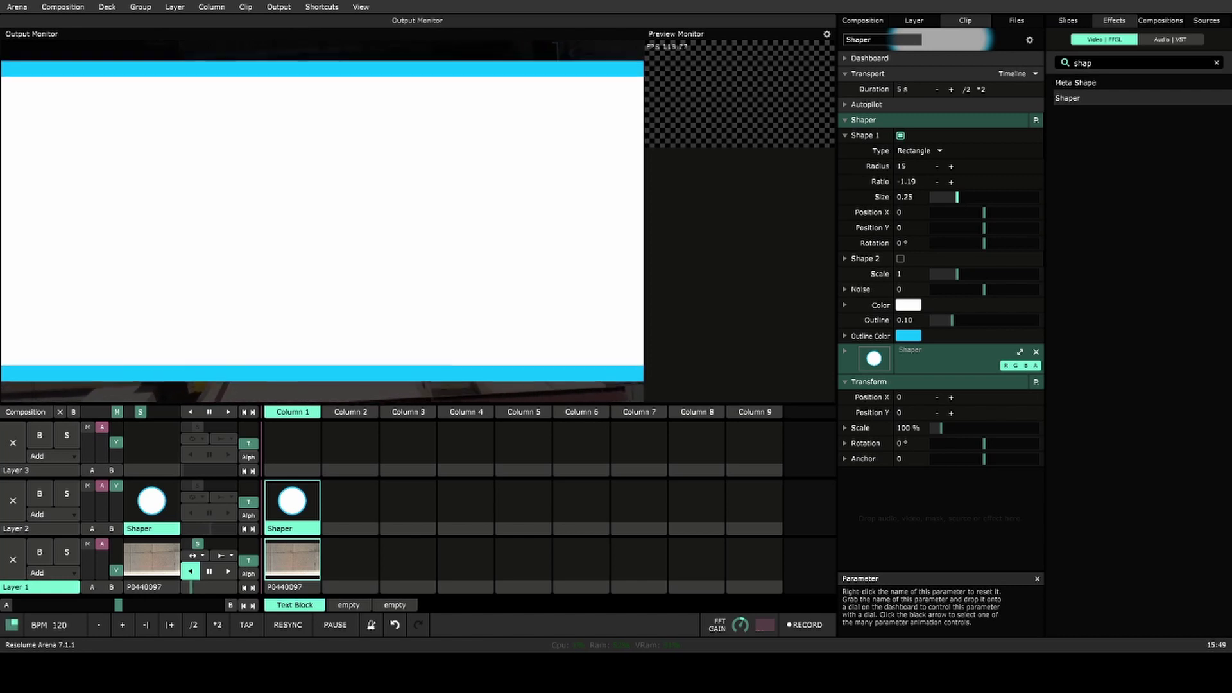
{"action": "left_click_drag", "start_coordinate": [957, 197], "coordinate": [975, 221]}
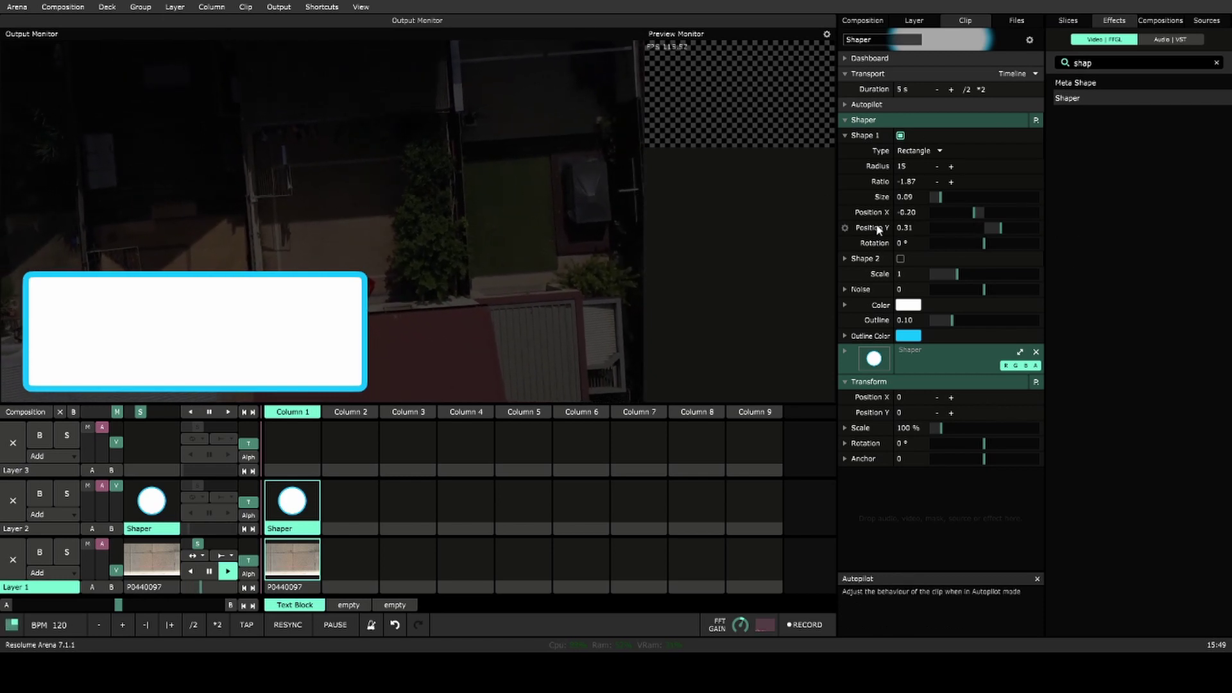
{"action": "left_click_drag", "start_coordinate": [957, 279], "coordinate": [957, 278]}
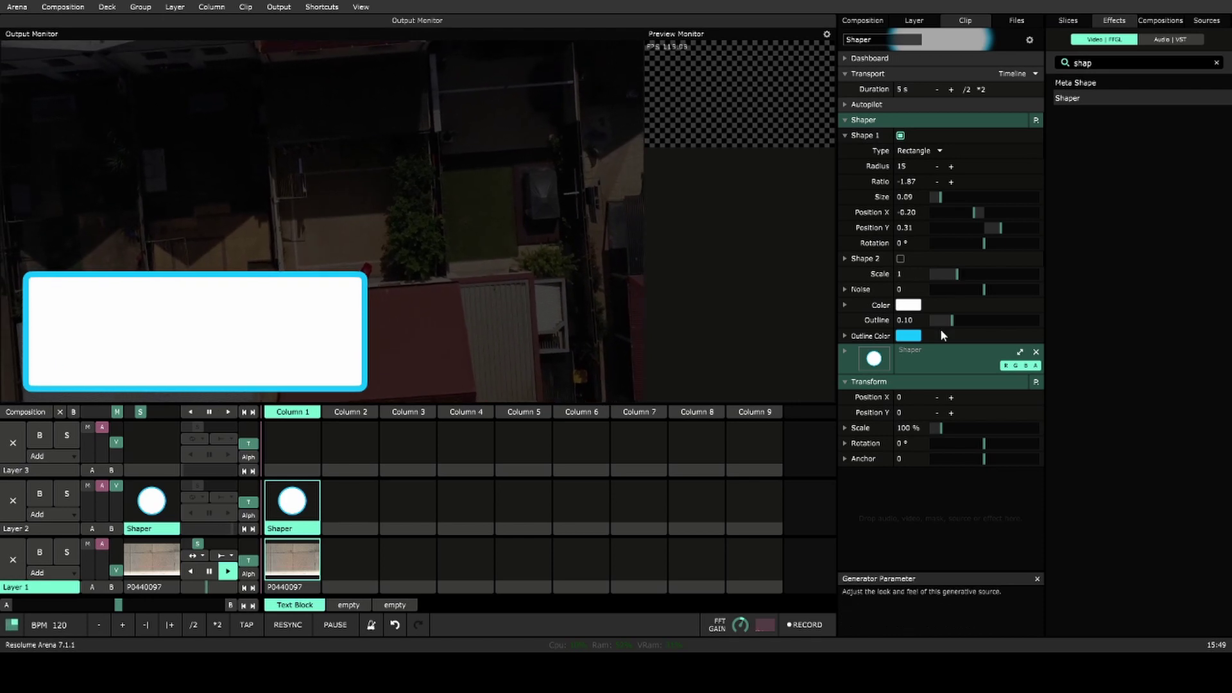
- Refine the Shaper rectangle to ratio -2.94 and size 0.07, with Position X at -0.18
{"action": "left_click", "coordinate": [847, 122]}
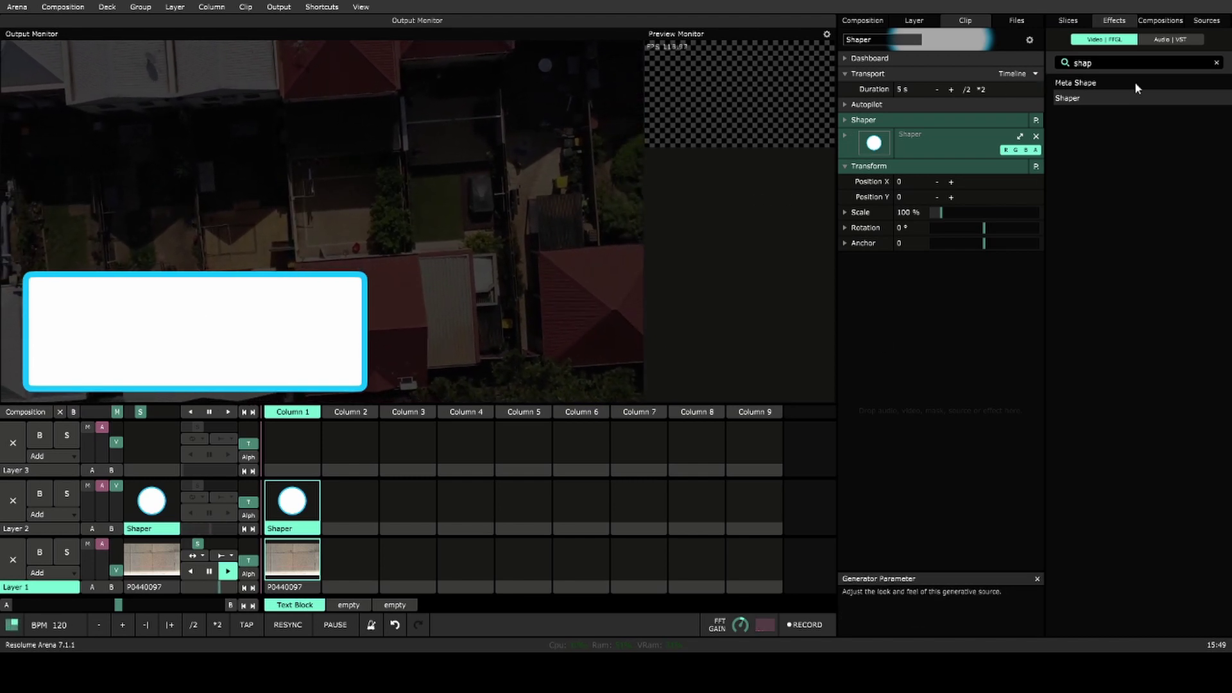
{"action": "left_click", "coordinate": [848, 121]}
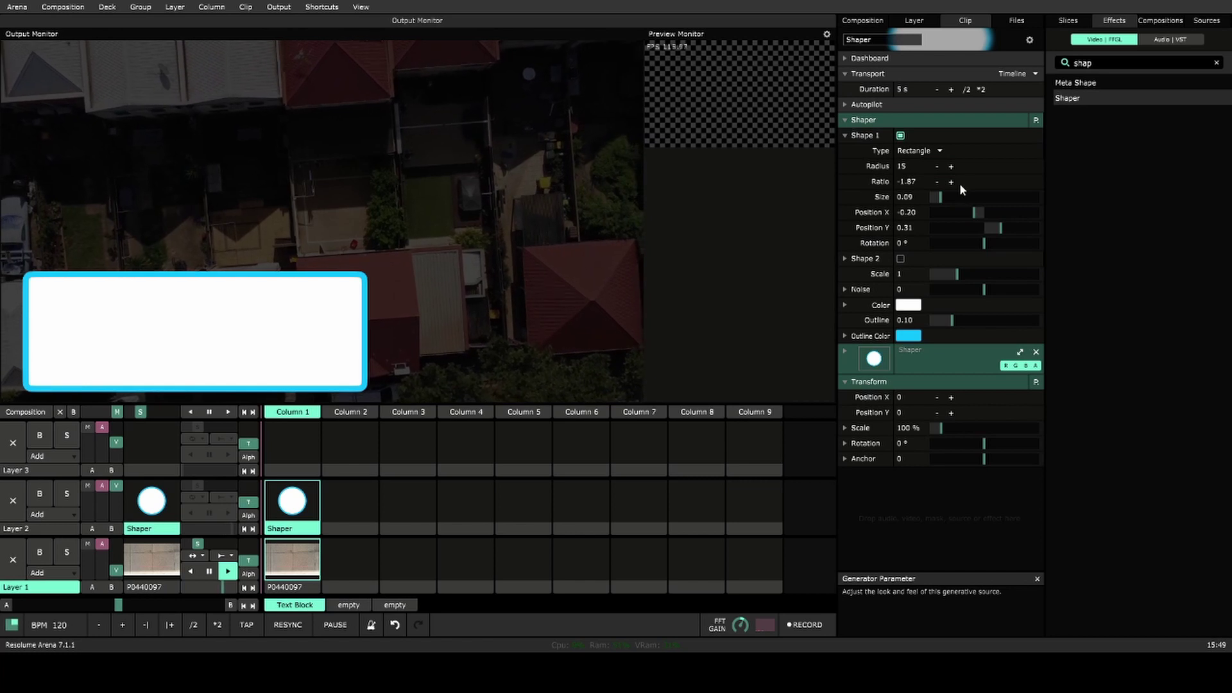
{"action": "left_click", "coordinate": [952, 181]}
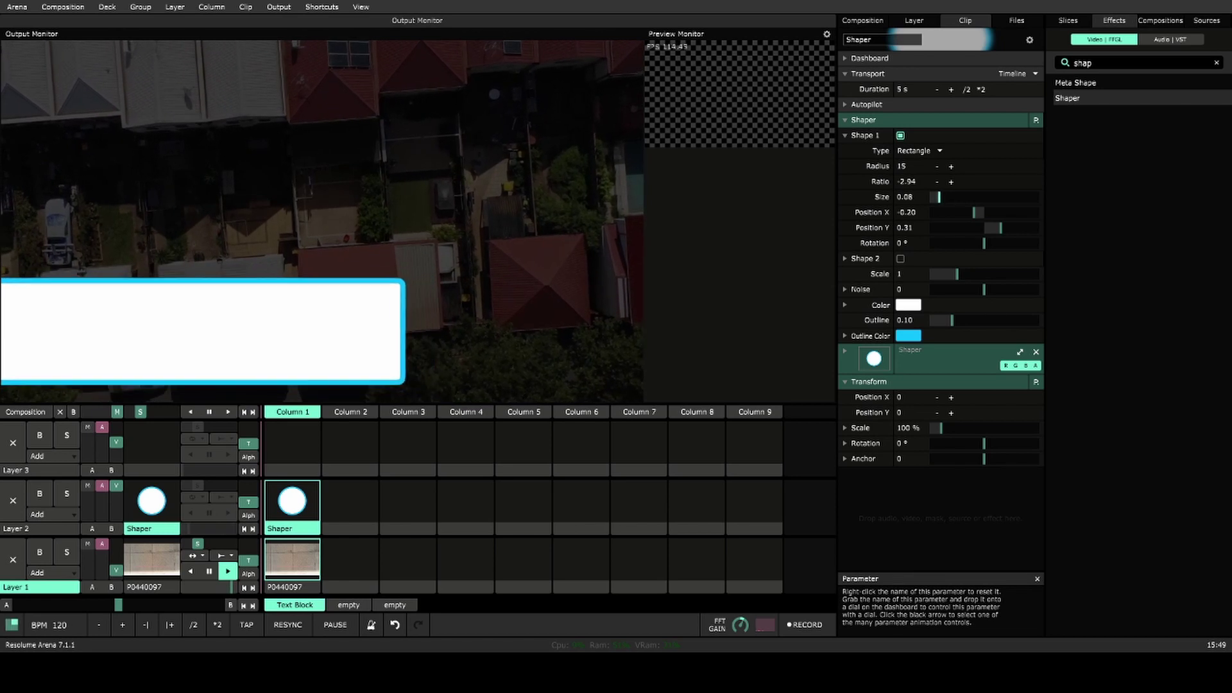
{"action": "left_click_drag", "start_coordinate": [940, 197], "coordinate": [939, 197]}
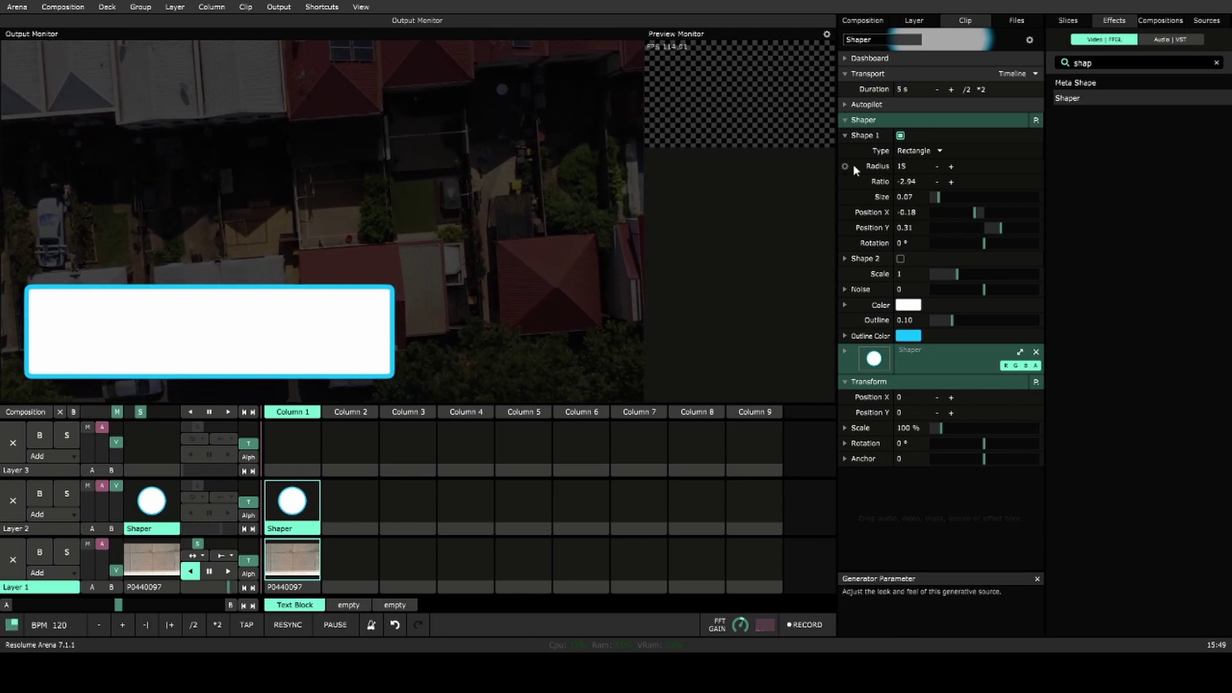
- Lower the alpha of the Shaper's fill color to about 60% and collapse the Color and Shape 1 settings
{"action": "left_click", "coordinate": [845, 305]}
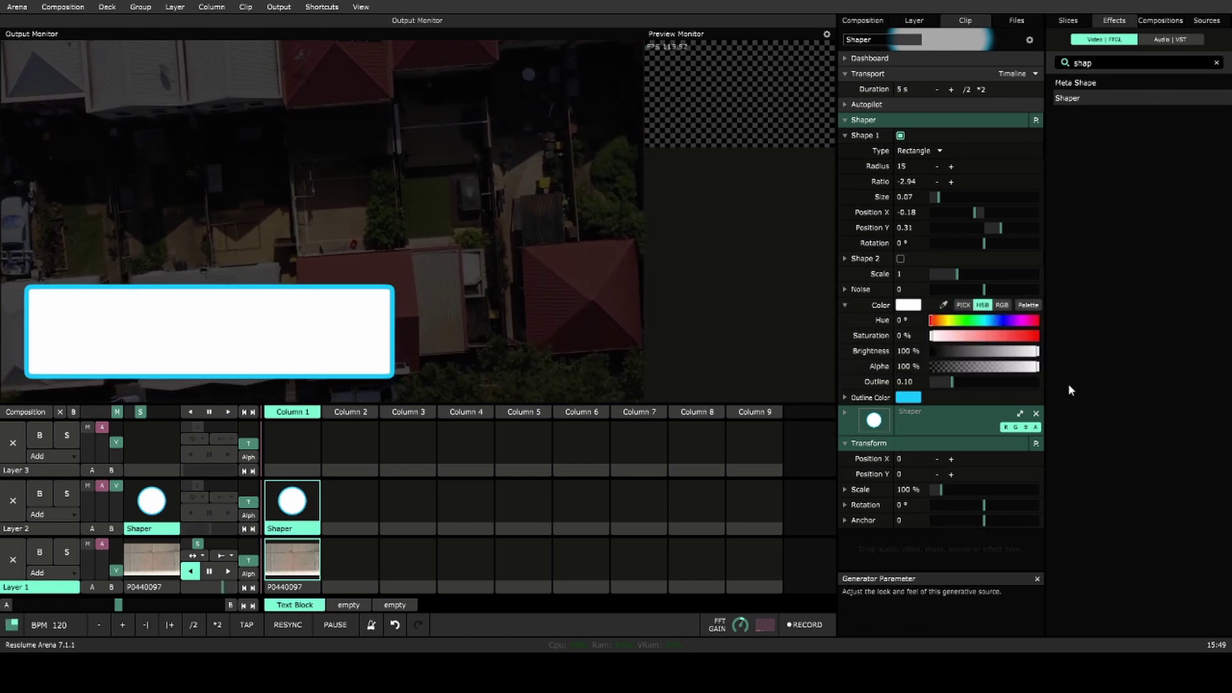
{"action": "left_click_drag", "start_coordinate": [1040, 367], "coordinate": [995, 371]}
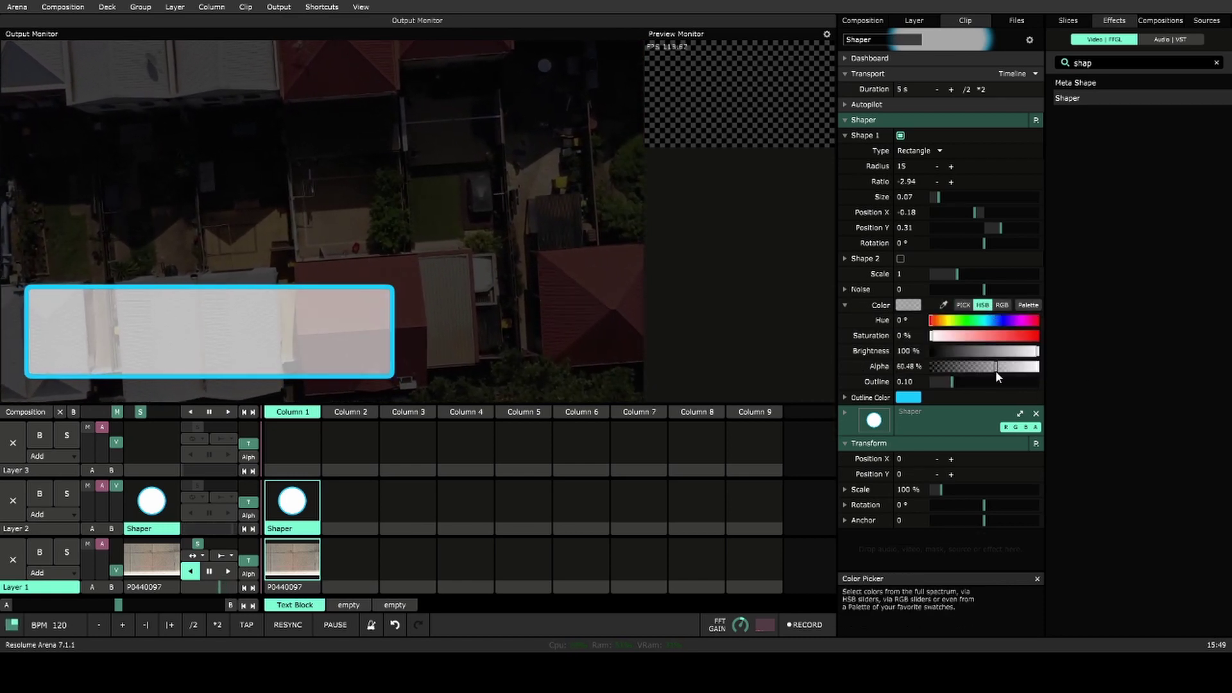
{"action": "left_click", "coordinate": [844, 305]}
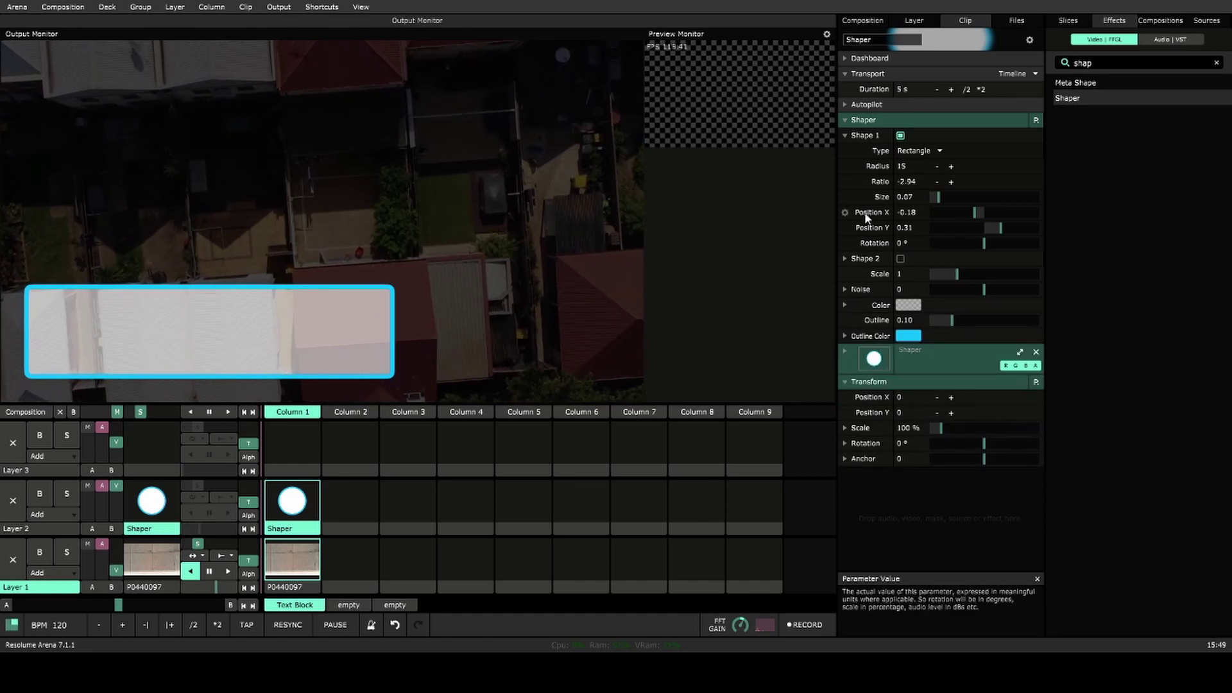
{"action": "left_click", "coordinate": [846, 133]}
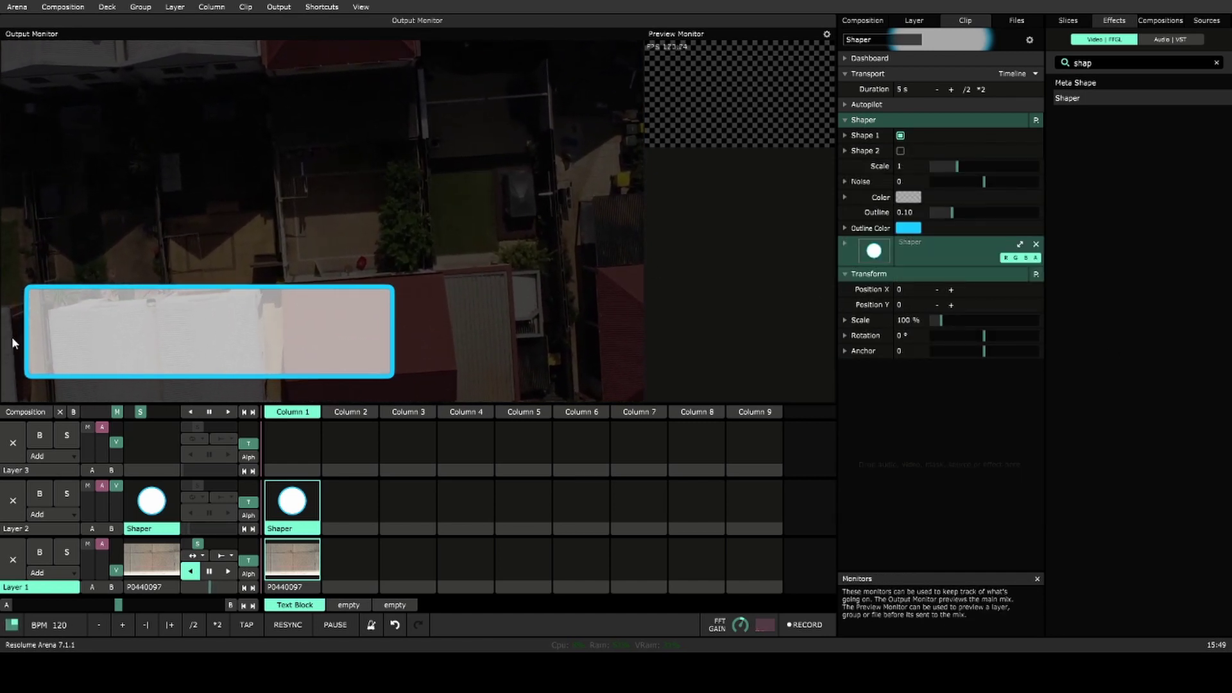
- Search the video effects for "text", add the Text Block effect to the Shaper clip and color its text green
{"action": "left_click", "coordinate": [1117, 63]}
{"action": "type", "text": "text"}
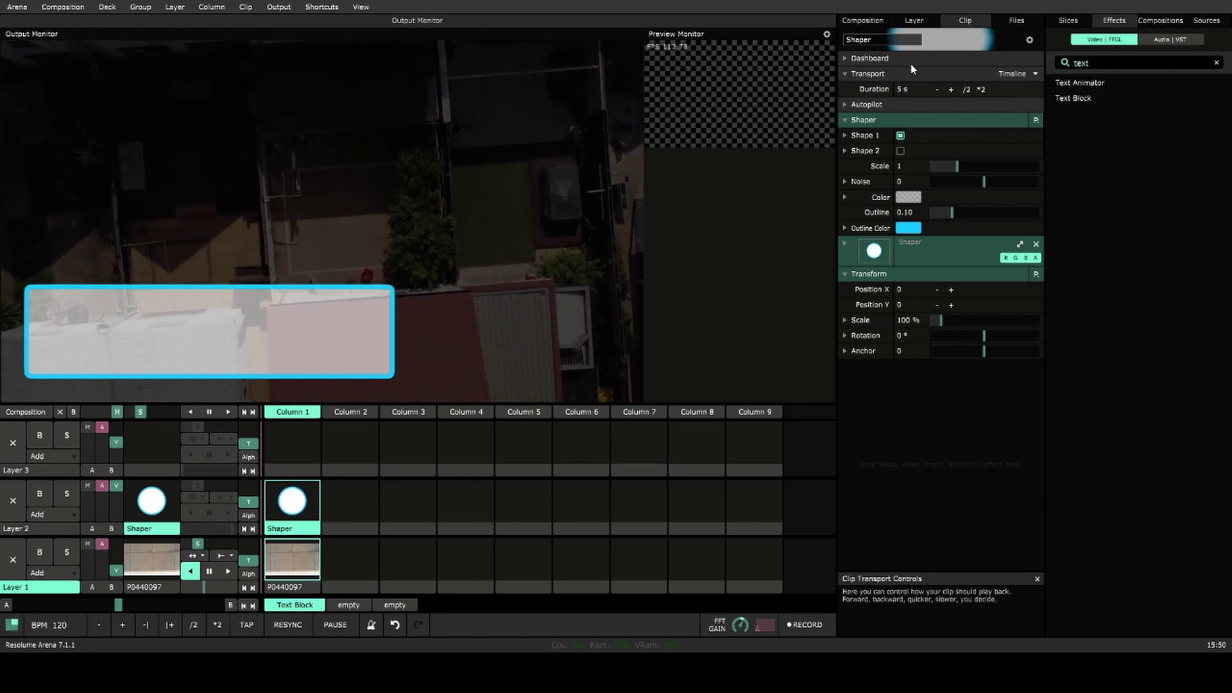
{"action": "left_click_drag", "start_coordinate": [1073, 97], "coordinate": [950, 385]}
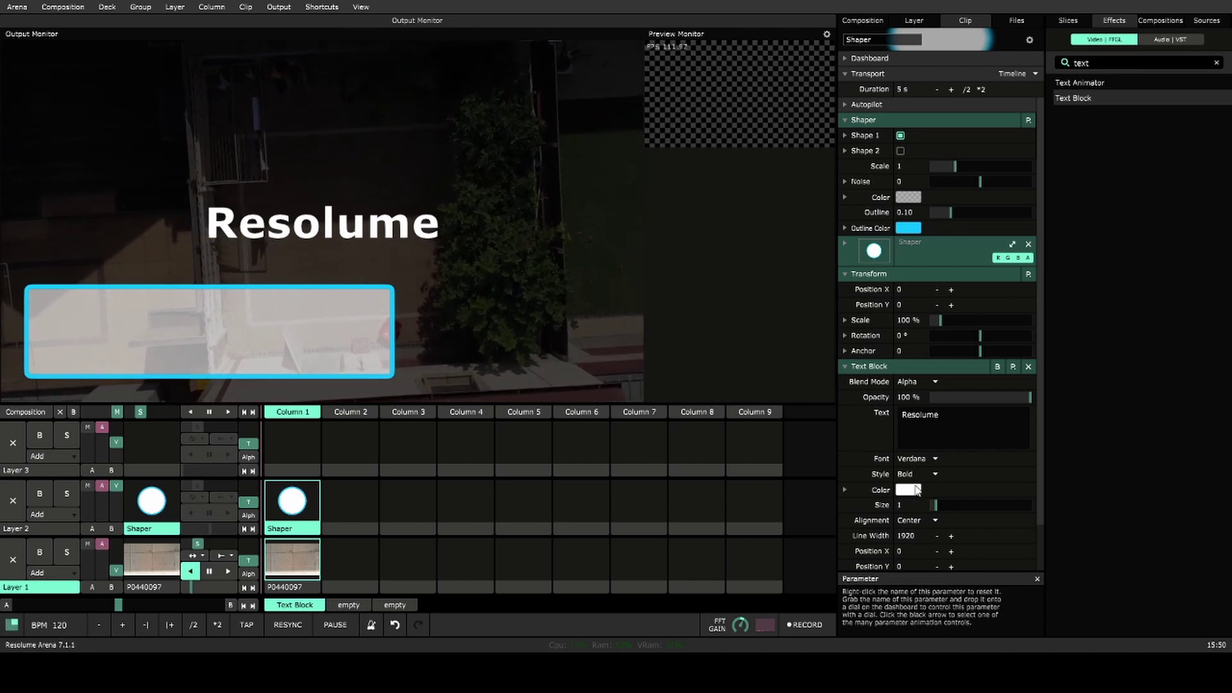
{"action": "left_click", "coordinate": [845, 490]}
{"action": "mouse_move", "coordinate": [944, 521]}
{"action": "left_mouse_down"}
{"action": "mouse_move", "coordinate": [972, 515]}
{"action": "mouse_move", "coordinate": [936, 515]}
{"action": "left_mouse_up"}
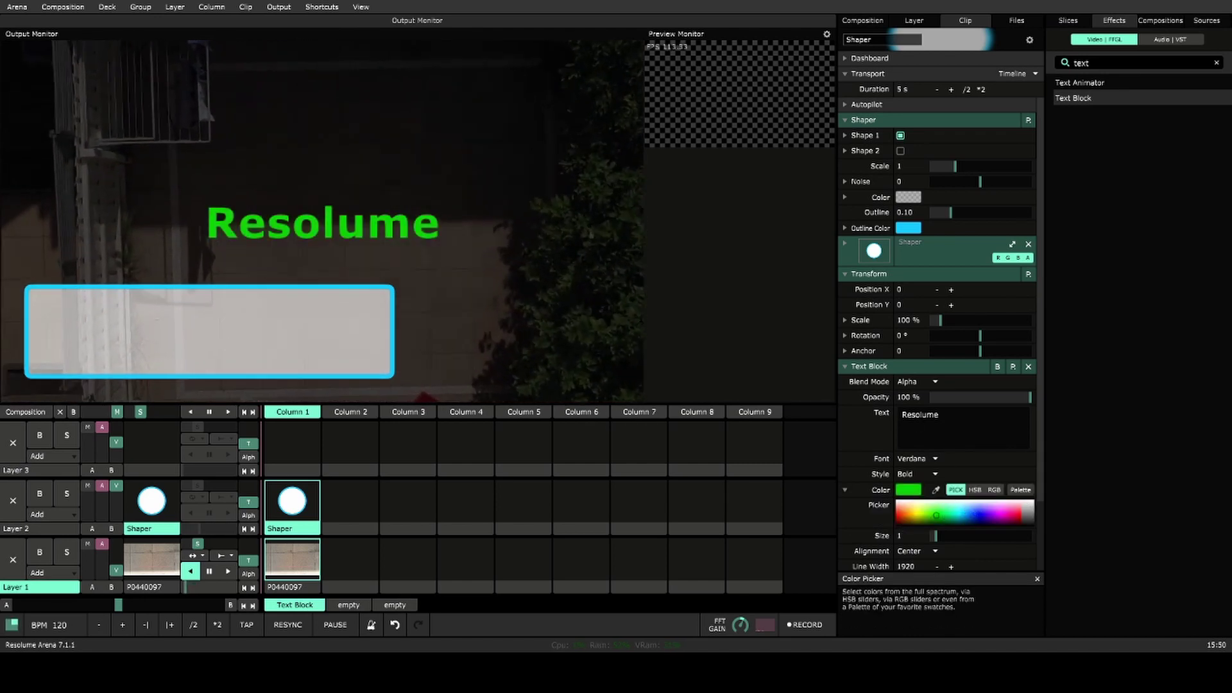
- Left-align the Text Block, place it at Position X 95.97, Position Y 261, color it black and collapse the effect
{"action": "scroll", "coordinate": [930, 252], "scroll_direction": "down", "scroll_amount": 3}
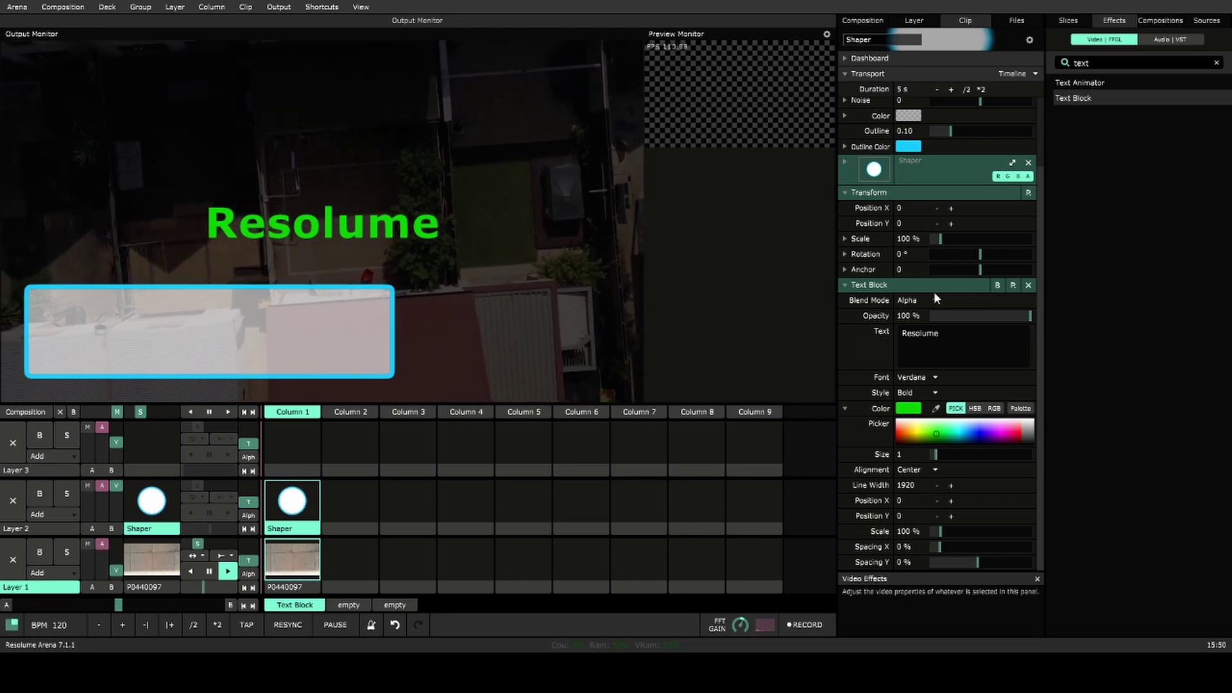
{"action": "left_click", "coordinate": [927, 486]}
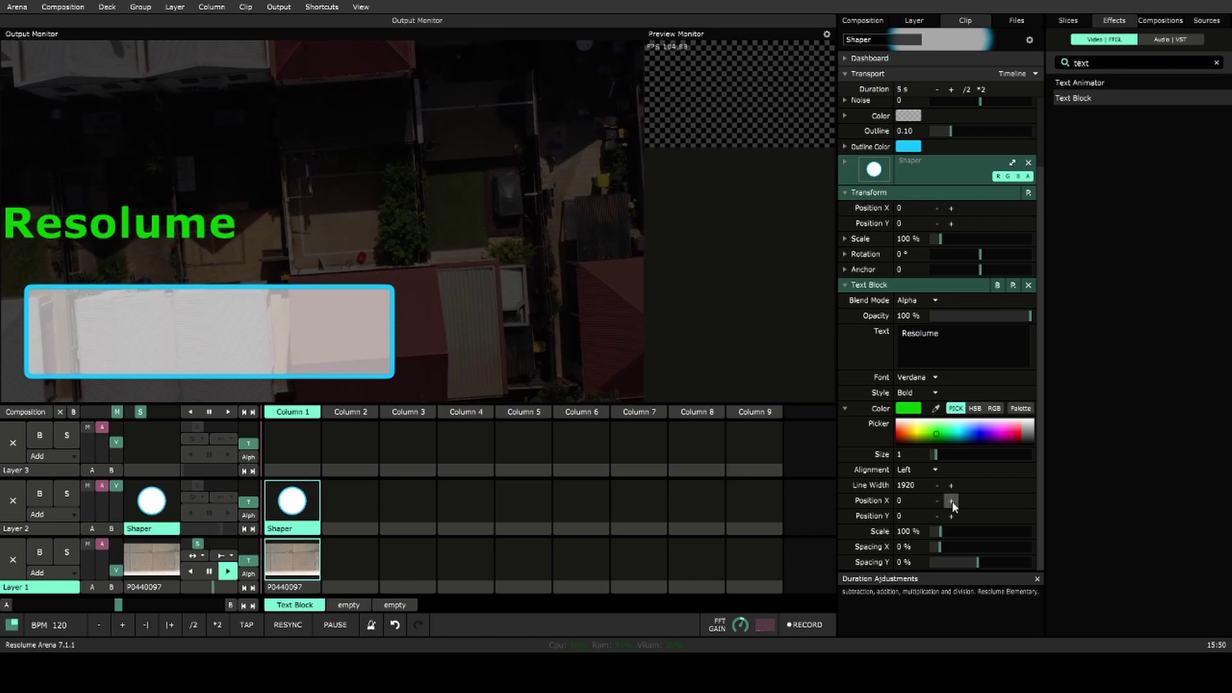
{"action": "mouse_move", "coordinate": [951, 501]}
{"action": "left_mouse_down"}
{"action": "mouse_move", "coordinate": [921, 504]}
{"action": "mouse_move", "coordinate": [993, 518]}
{"action": "mouse_move", "coordinate": [966, 518]}
{"action": "left_mouse_up"}
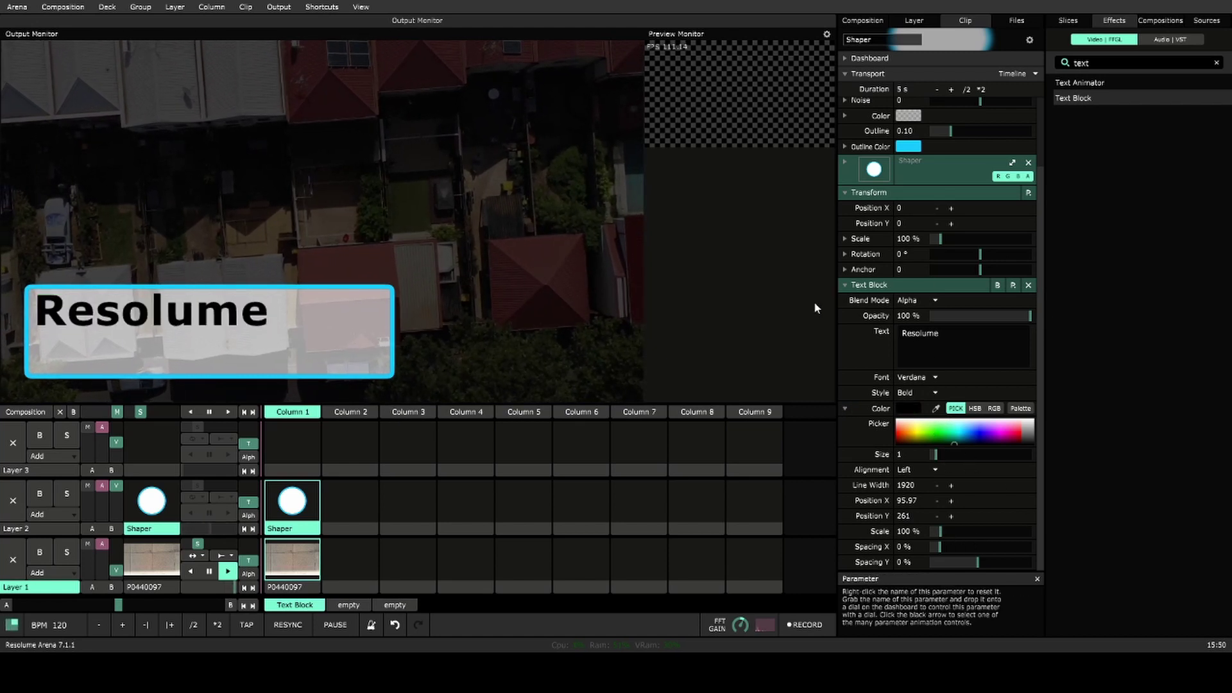
{"action": "left_click", "coordinate": [845, 285]}
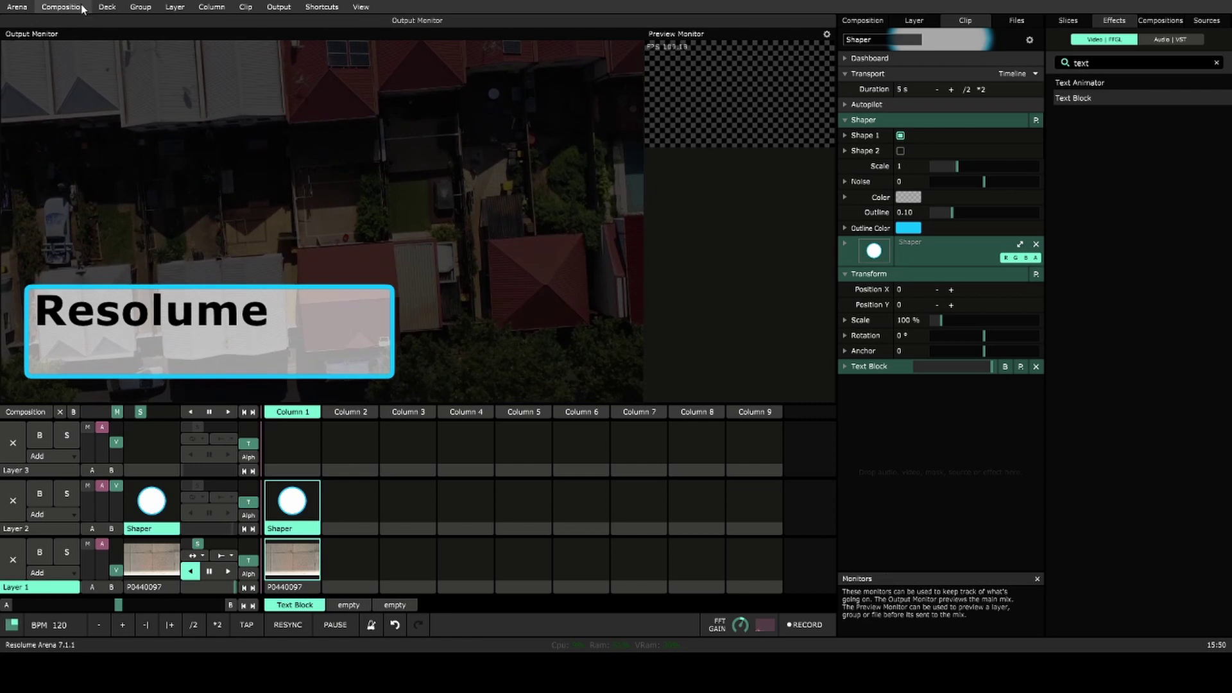
- Rename the Text Block effect as Title and add a second Text Block effect below it named SubTitle
{"action": "double_click", "coordinate": [870, 367]}
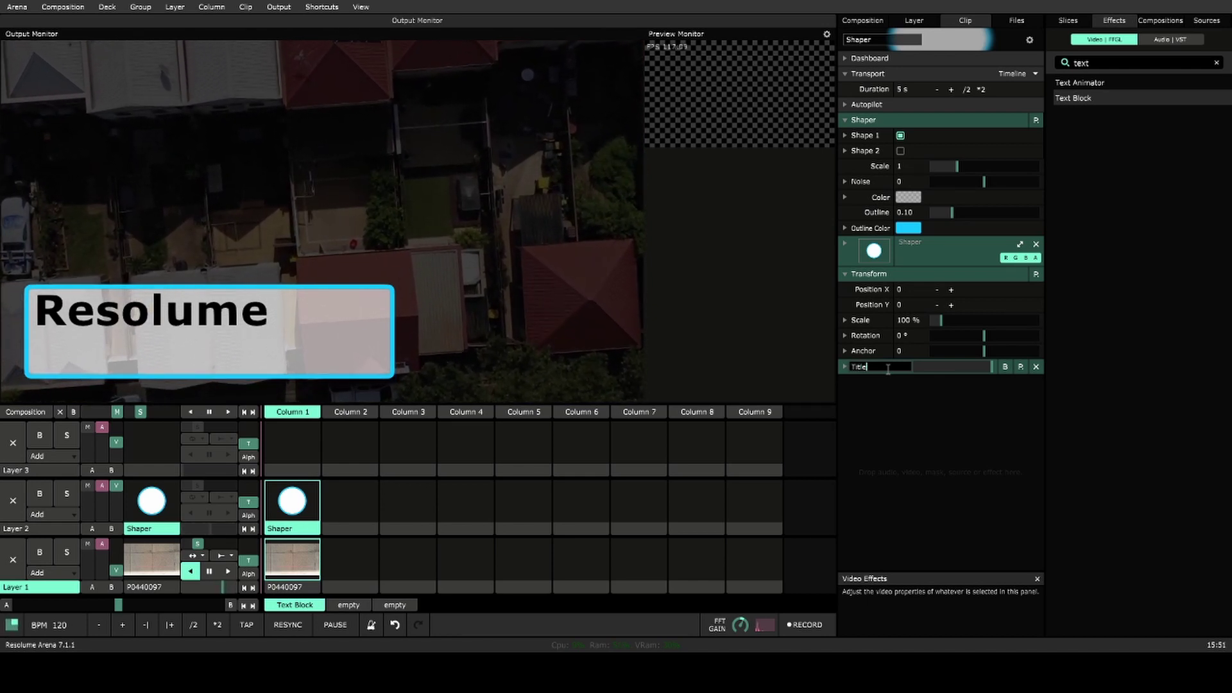
{"action": "key", "text": "Return"}
{"action": "left_click_drag", "start_coordinate": [1085, 100], "coordinate": [868, 376]}
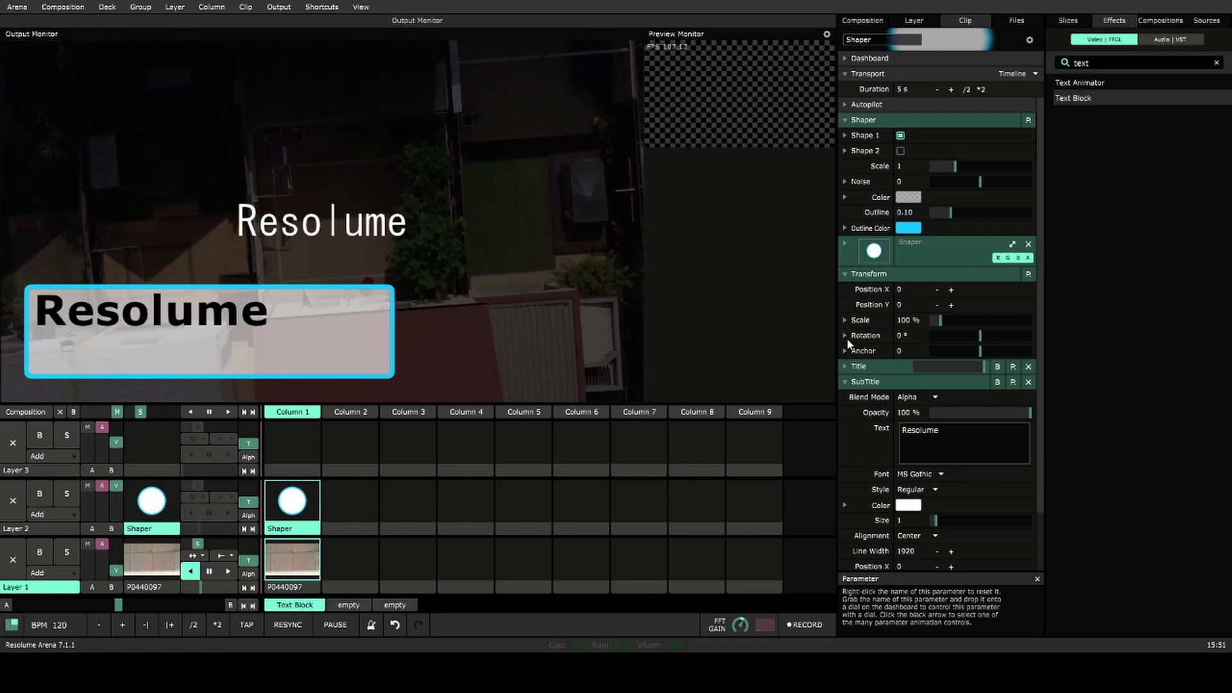
- Left-align the SubTitle text and set its size to 0.50
{"action": "scroll", "coordinate": [914, 504], "scroll_direction": "down", "scroll_amount": 2}
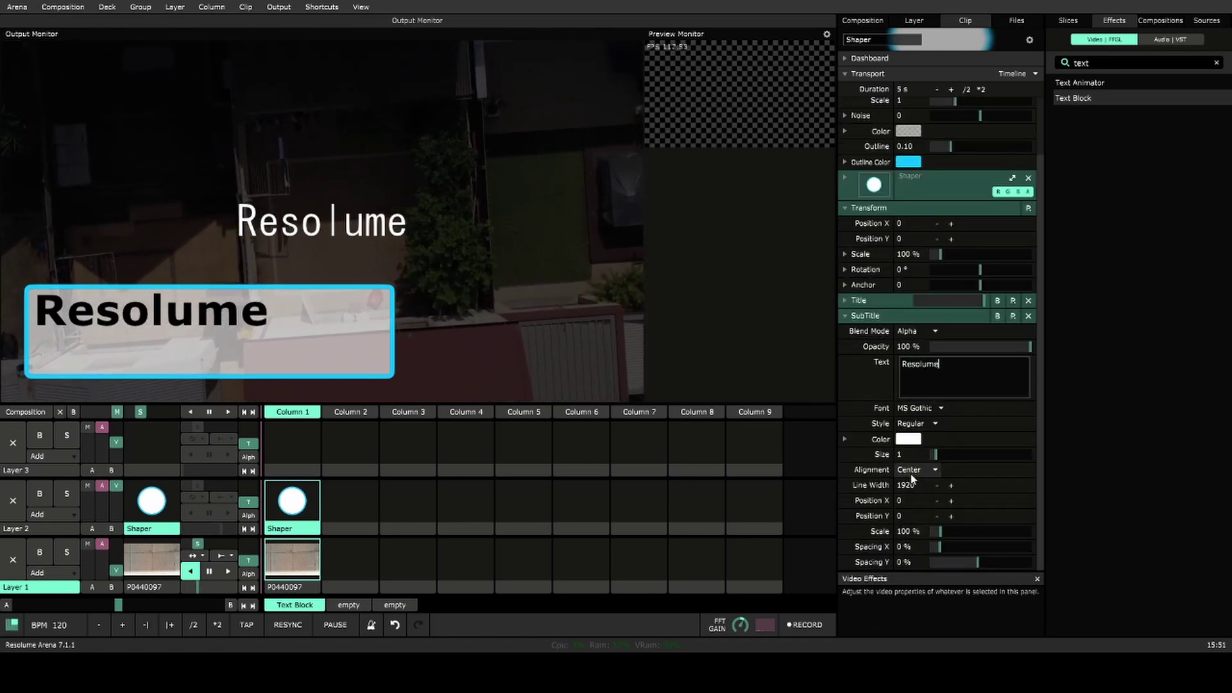
{"action": "left_click", "coordinate": [921, 472]}
{"action": "left_click", "coordinate": [924, 485]}
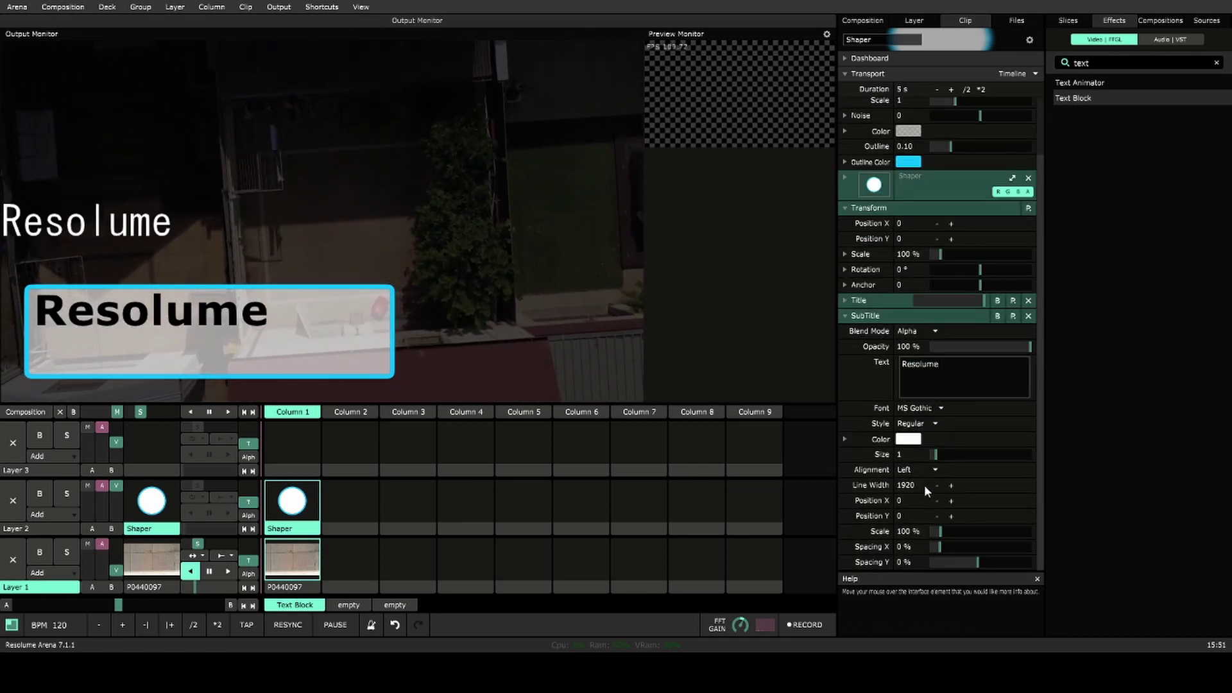
{"action": "double_click", "coordinate": [901, 453]}
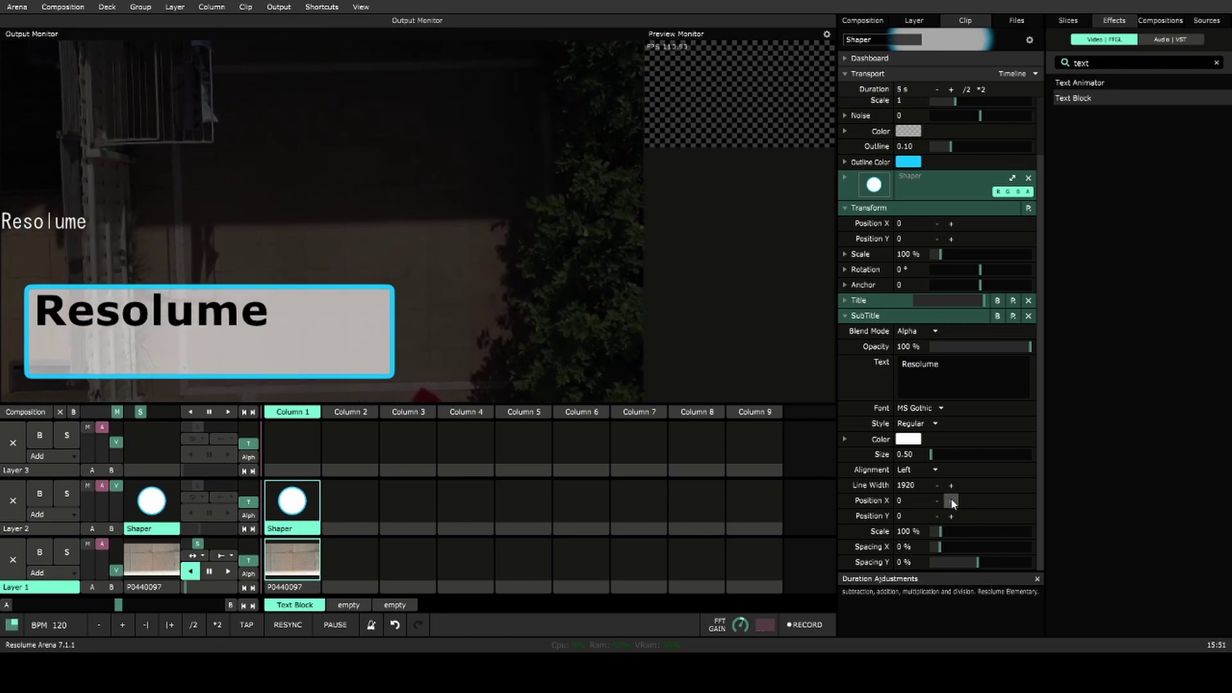
- Place the SubTitle text at Position X 205.50, Position Y 358 and change its color to black
{"action": "left_click_drag", "start_coordinate": [951, 500], "coordinate": [1208, 491]}
{"action": "left_click_drag", "start_coordinate": [956, 513], "coordinate": [1208, 514]}
{"action": "left_click", "coordinate": [903, 442]}
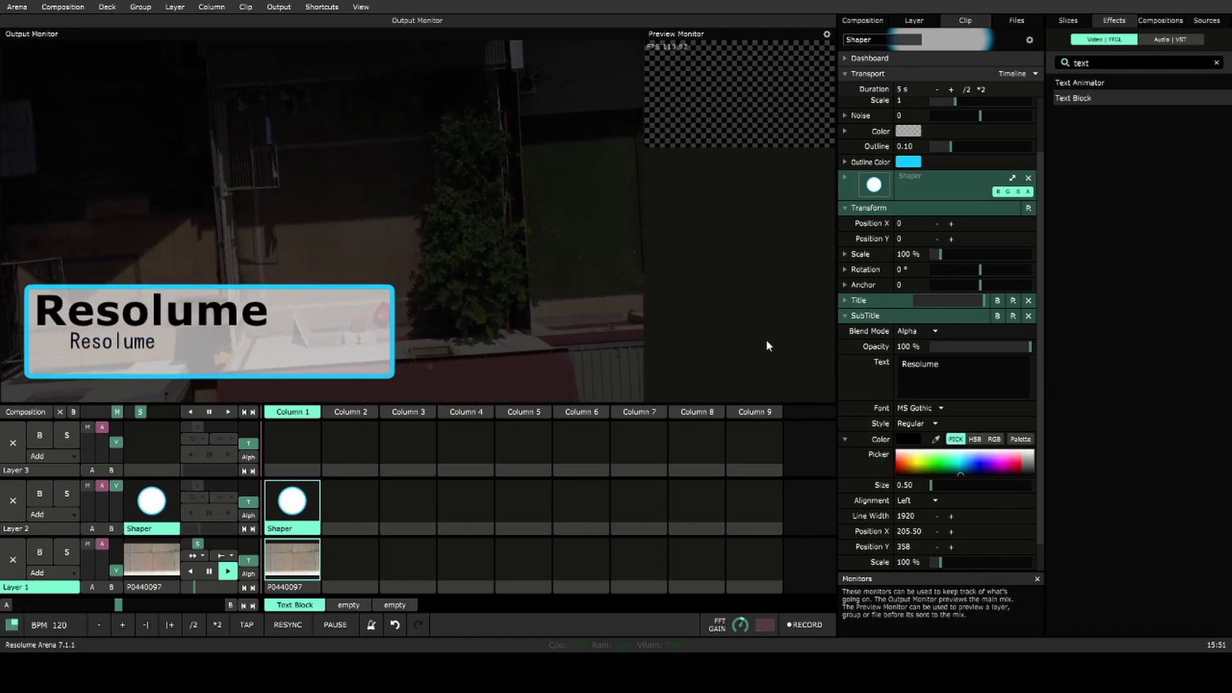
{"action": "left_click", "coordinate": [845, 439]}
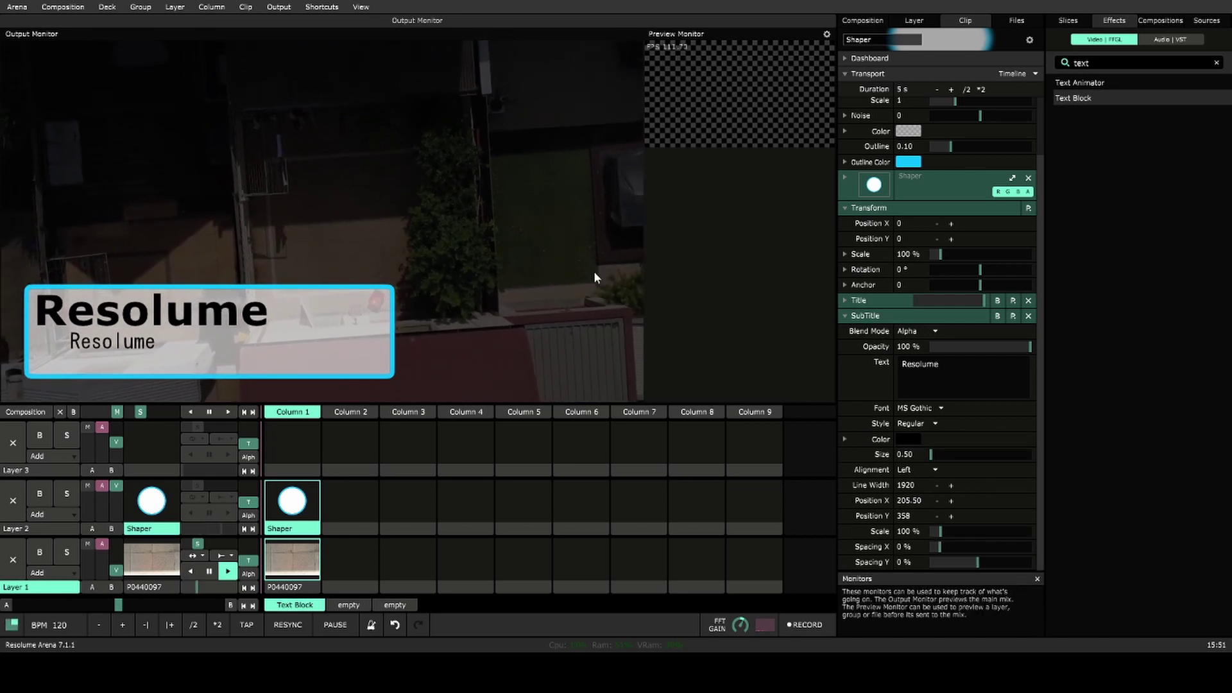
- Replace the SubTitle text with "Lorem ipsum" and set its font to Microsoft Himalaya
{"action": "left_click", "coordinate": [955, 362]}
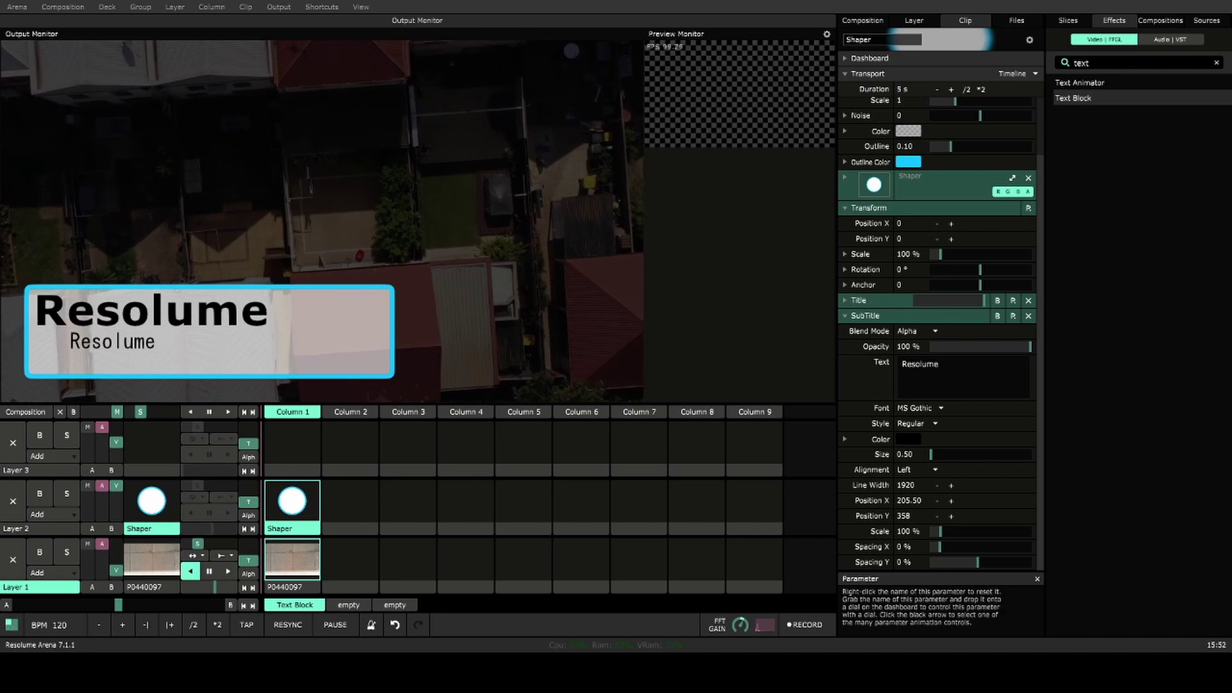
{"action": "left_click_drag", "start_coordinate": [971, 365], "coordinate": [813, 360]}
{"action": "key", "text": "ctrl+v"}
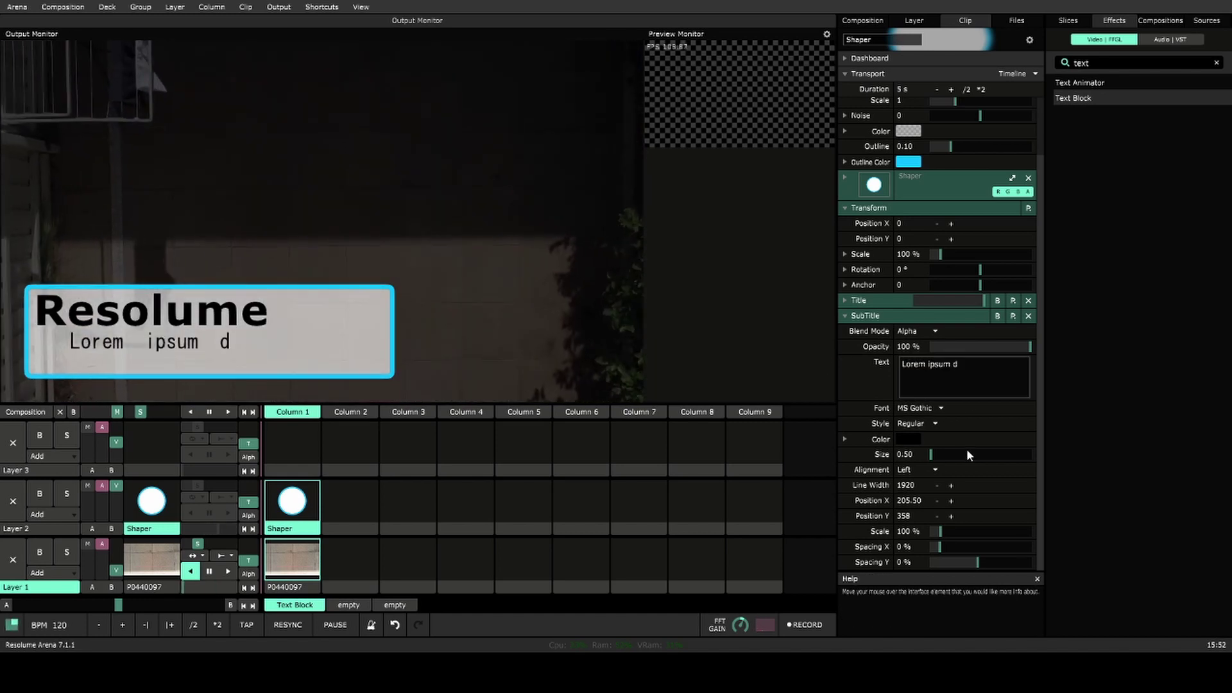
{"action": "left_click", "coordinate": [968, 453]}
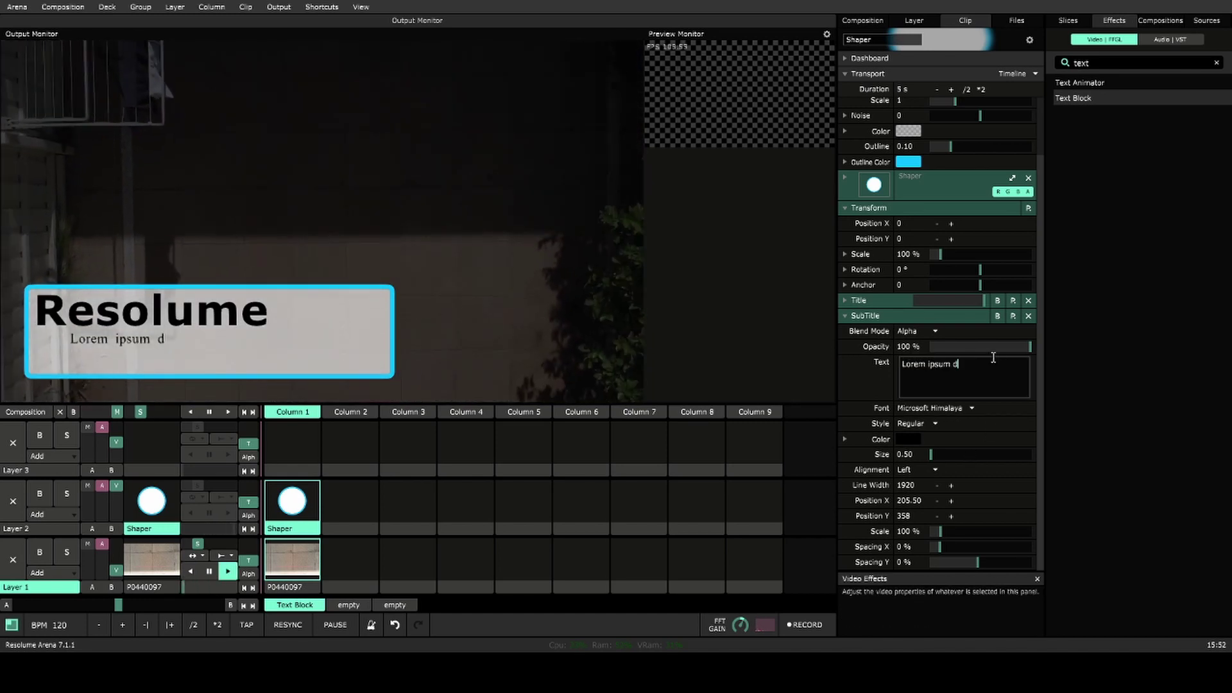
{"action": "left_click", "coordinate": [964, 365]}
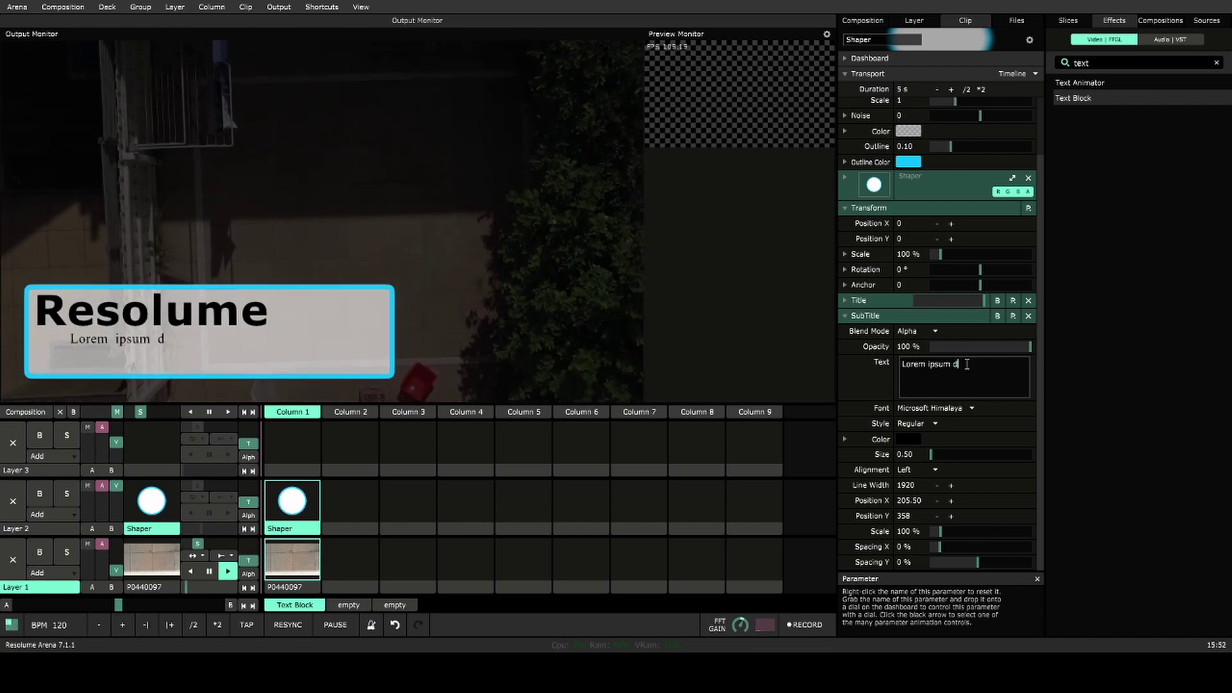
{"action": "key", "text": "BackSpace"}
{"action": "key", "text": "BackSpace"}
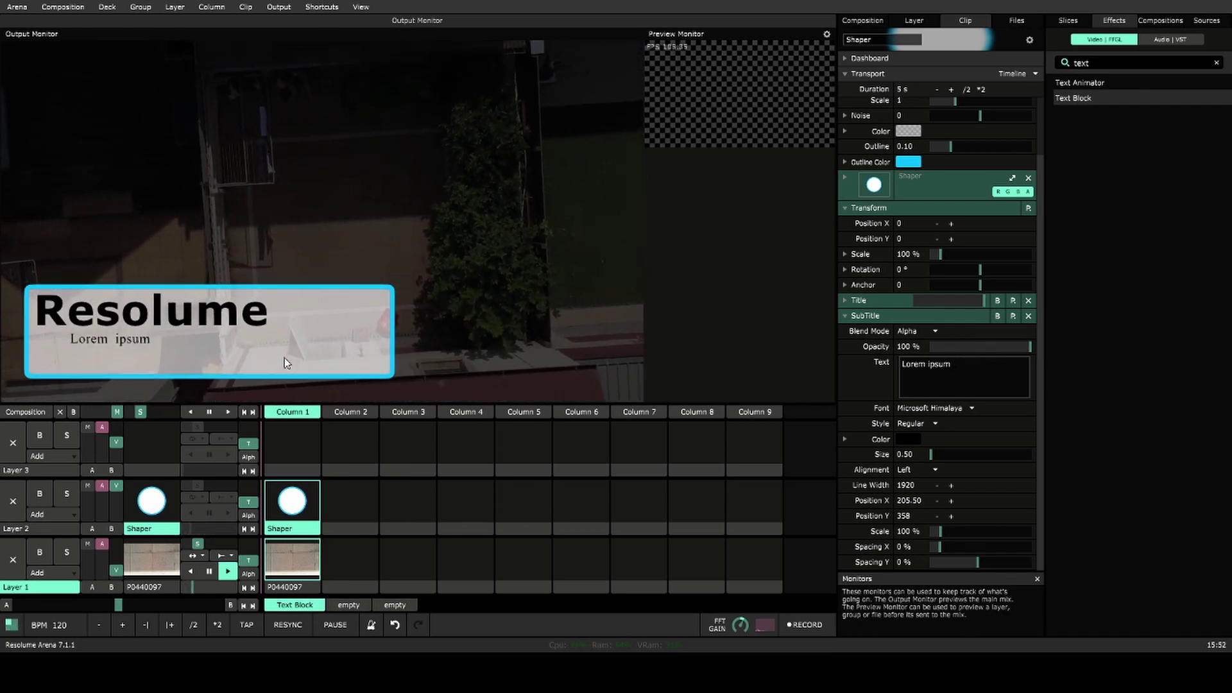
- Preview the Layer 2 Shaper clip switching off and on, and update its thumbnail to the finished title graphic
{"action": "left_click", "coordinate": [340, 510]}
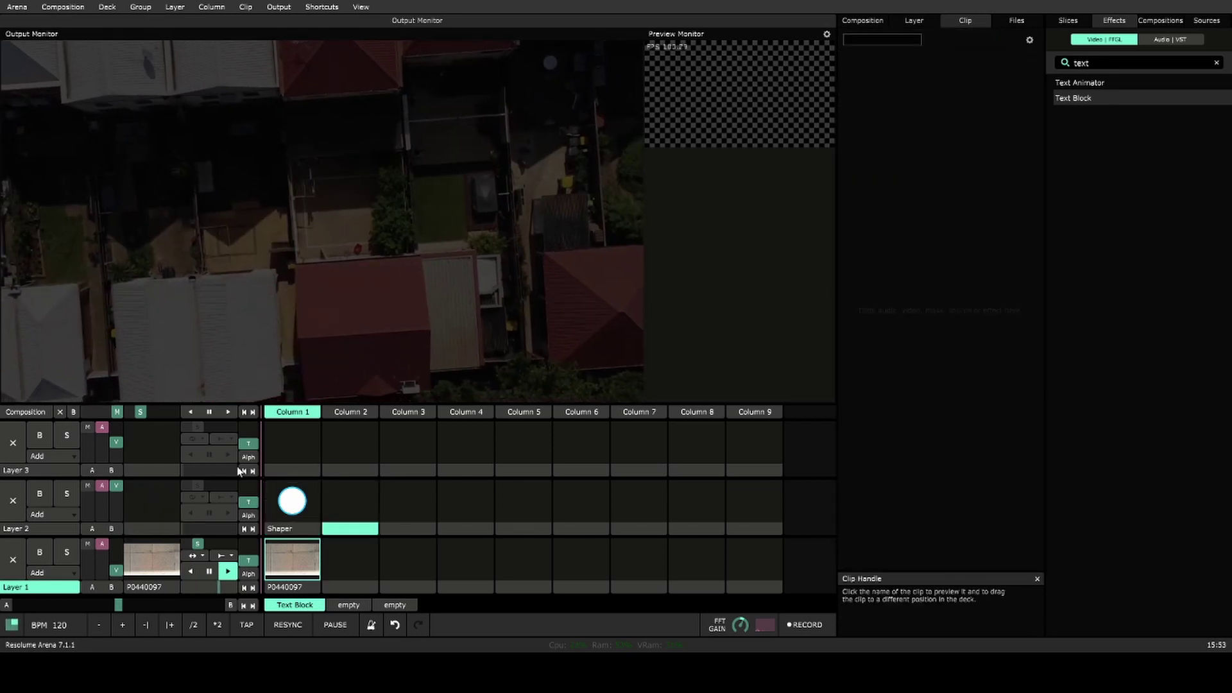
{"action": "left_click", "coordinate": [290, 509]}
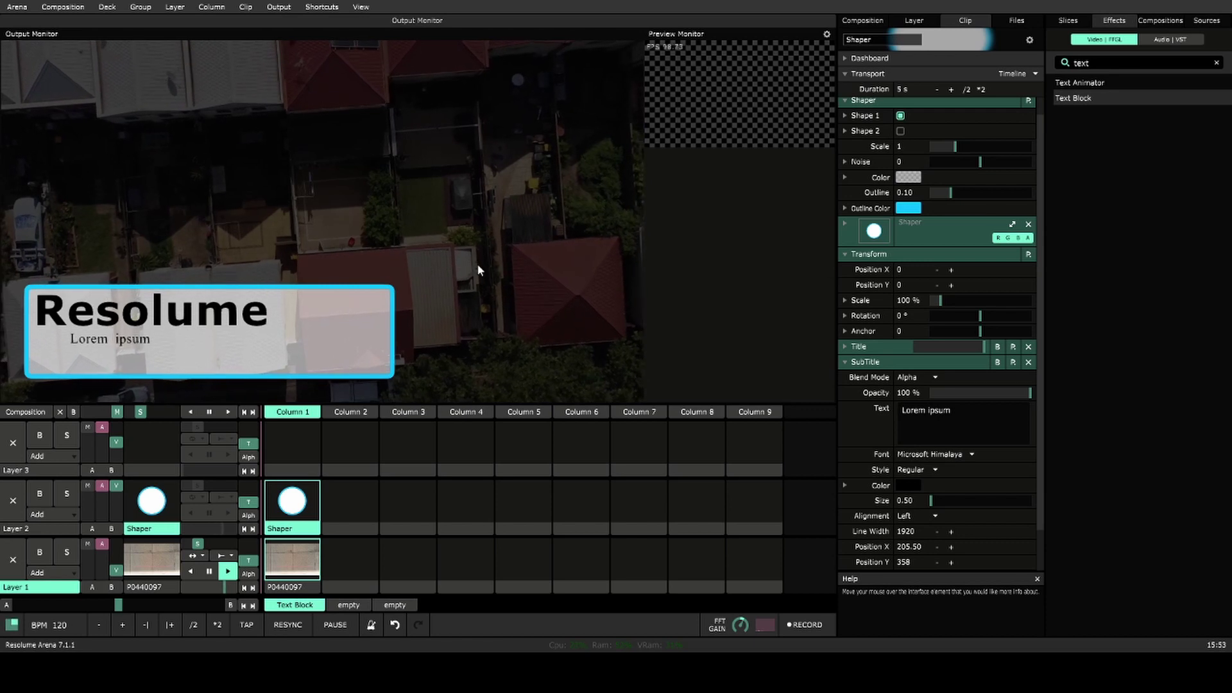
{"action": "left_click", "coordinate": [339, 504]}
{"action": "left_click", "coordinate": [290, 506]}
{"action": "left_click_drag", "start_coordinate": [275, 510], "coordinate": [315, 513]}
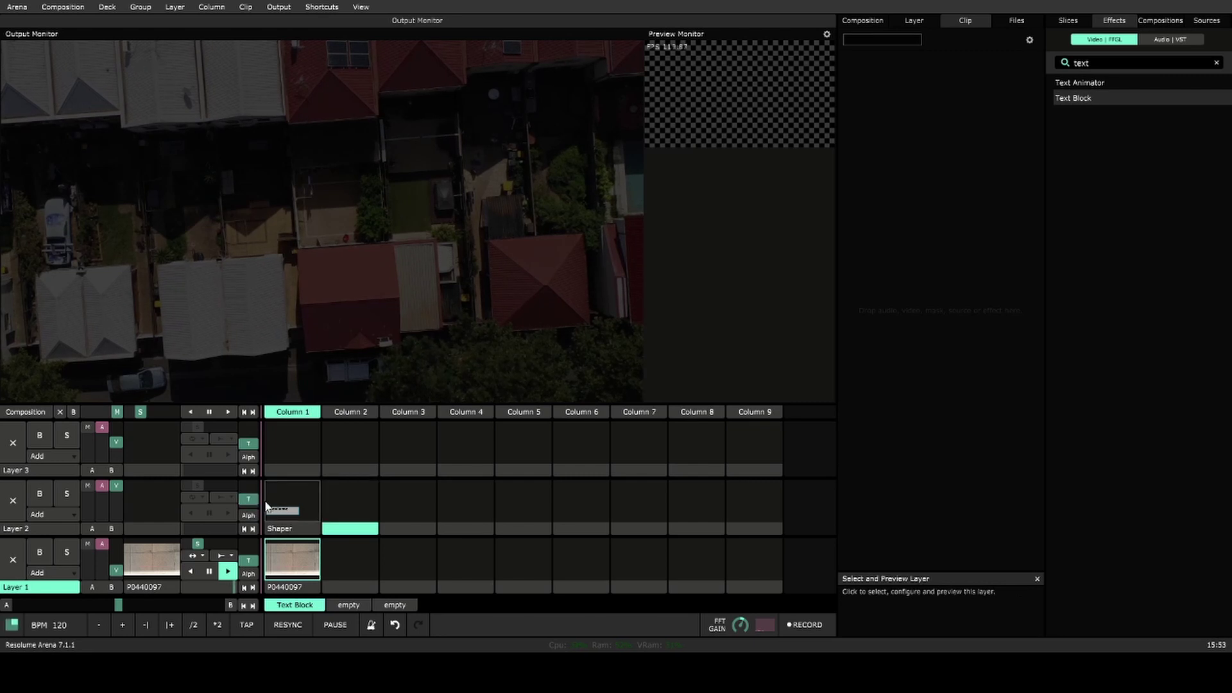
{"action": "left_click_drag", "start_coordinate": [287, 509], "coordinate": [289, 508]}
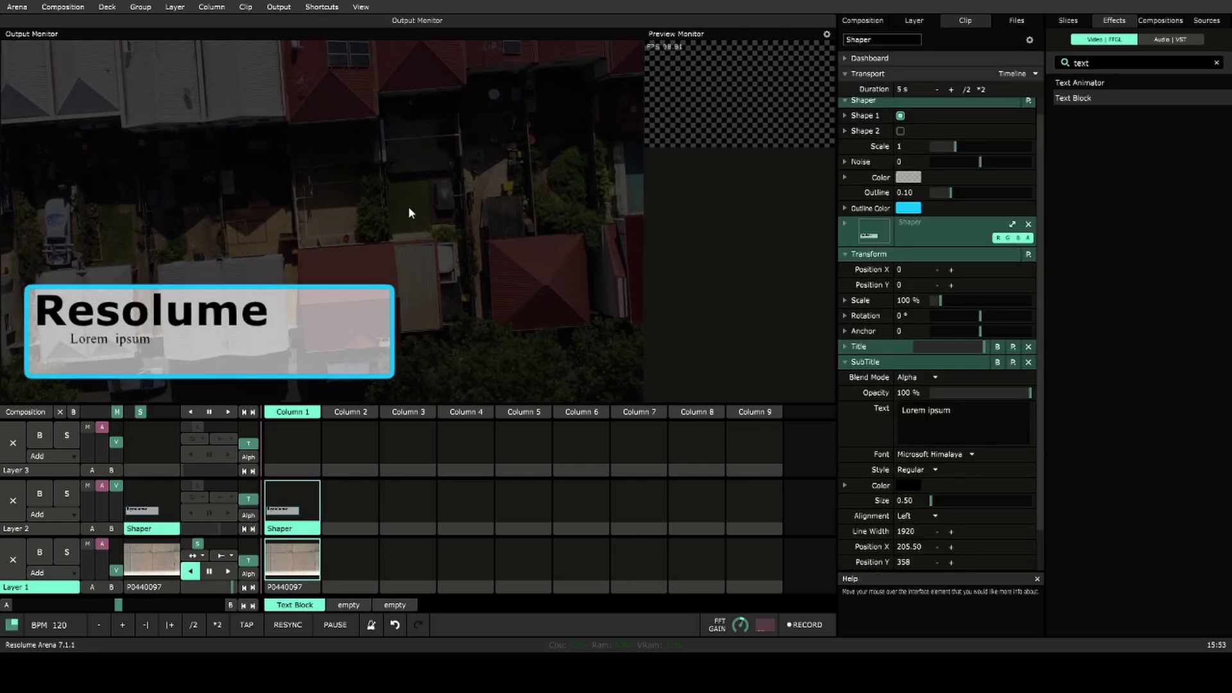
- Switch Layer 2 to the Push Right transition and copy its Shaper clip into Columns 2 and 3
{"action": "left_click", "coordinate": [338, 506]}
{"action": "left_click_drag", "start_coordinate": [330, 537], "coordinate": [303, 499]}
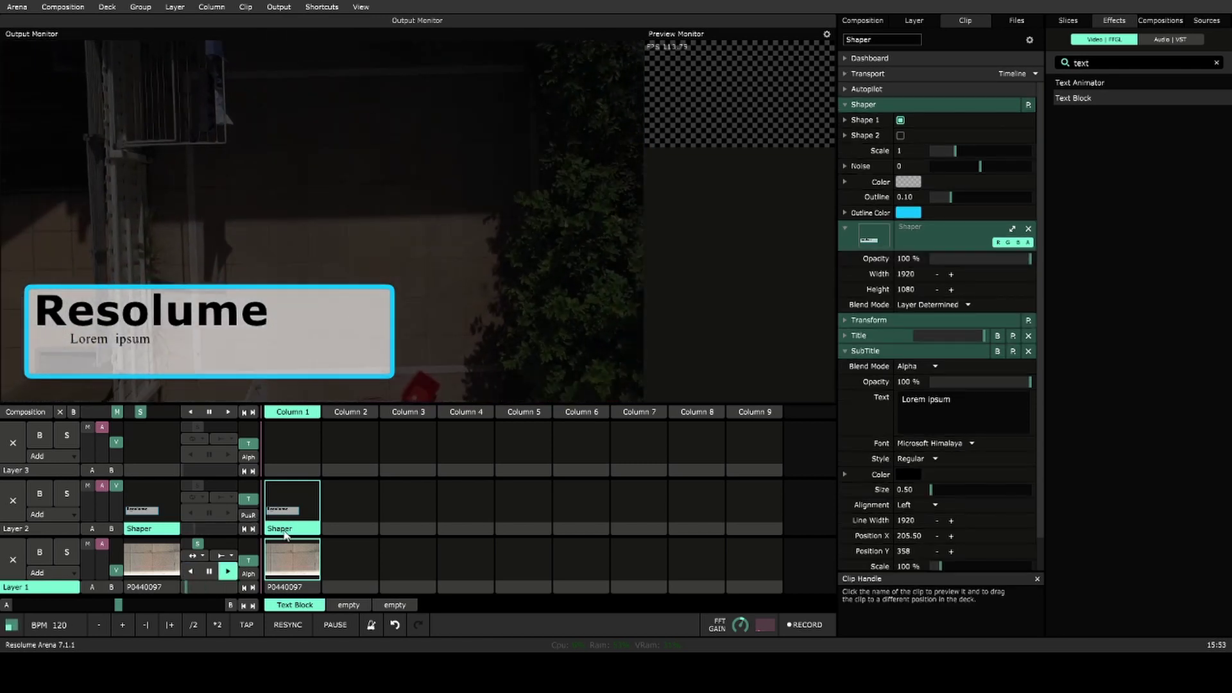
{"action": "left_click_drag", "start_coordinate": [292, 528], "coordinate": [407, 526]}
- Replace the Title text of the Column 2 Shaper clip with "MR ONE"
{"action": "left_click", "coordinate": [349, 489]}
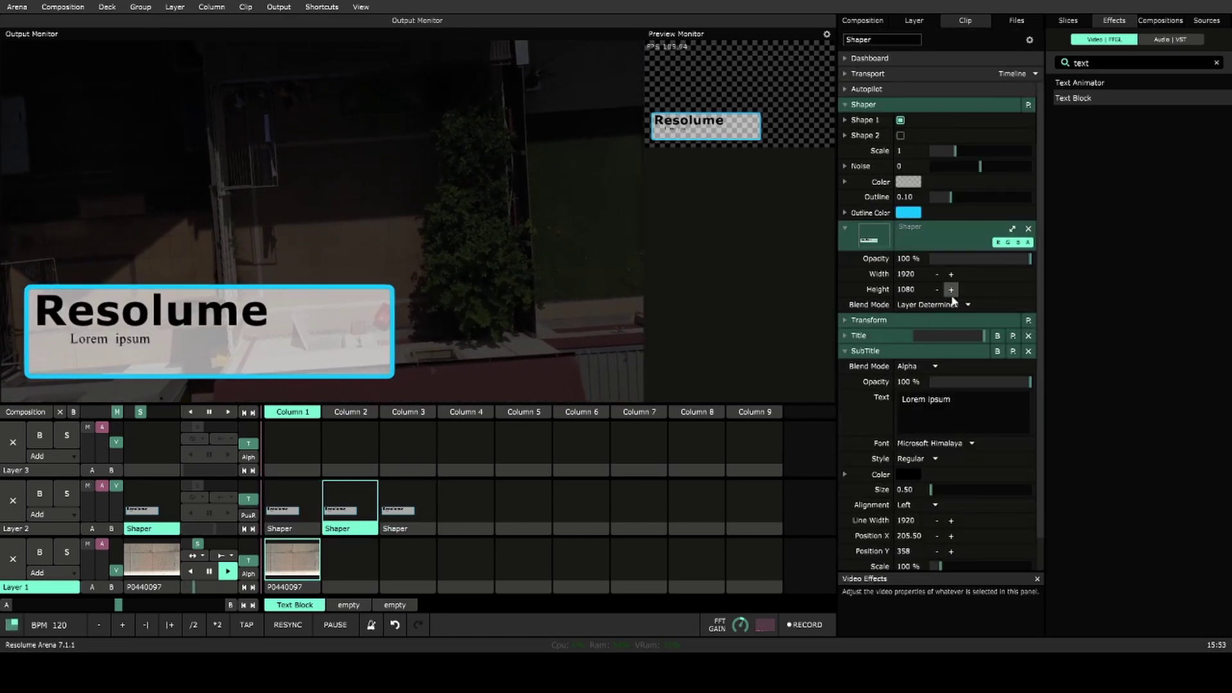
{"action": "scroll", "coordinate": [954, 302], "scroll_direction": "down", "scroll_amount": 1}
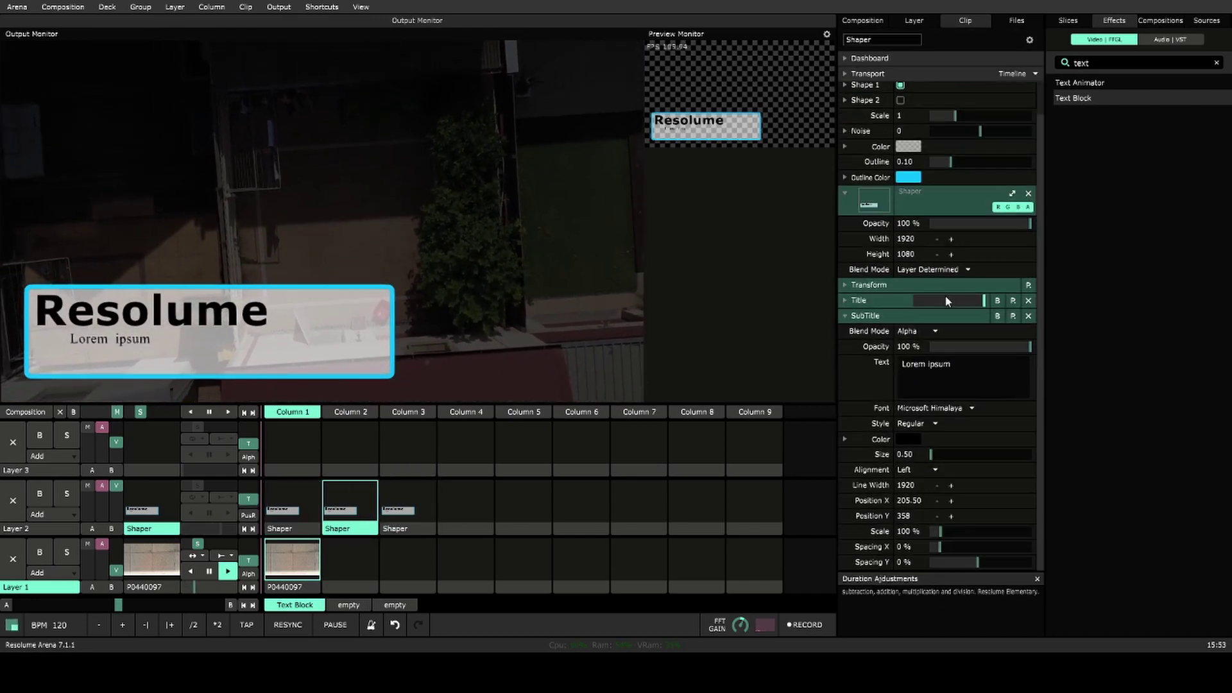
{"action": "left_click", "coordinate": [844, 316]}
{"action": "left_click", "coordinate": [844, 334]}
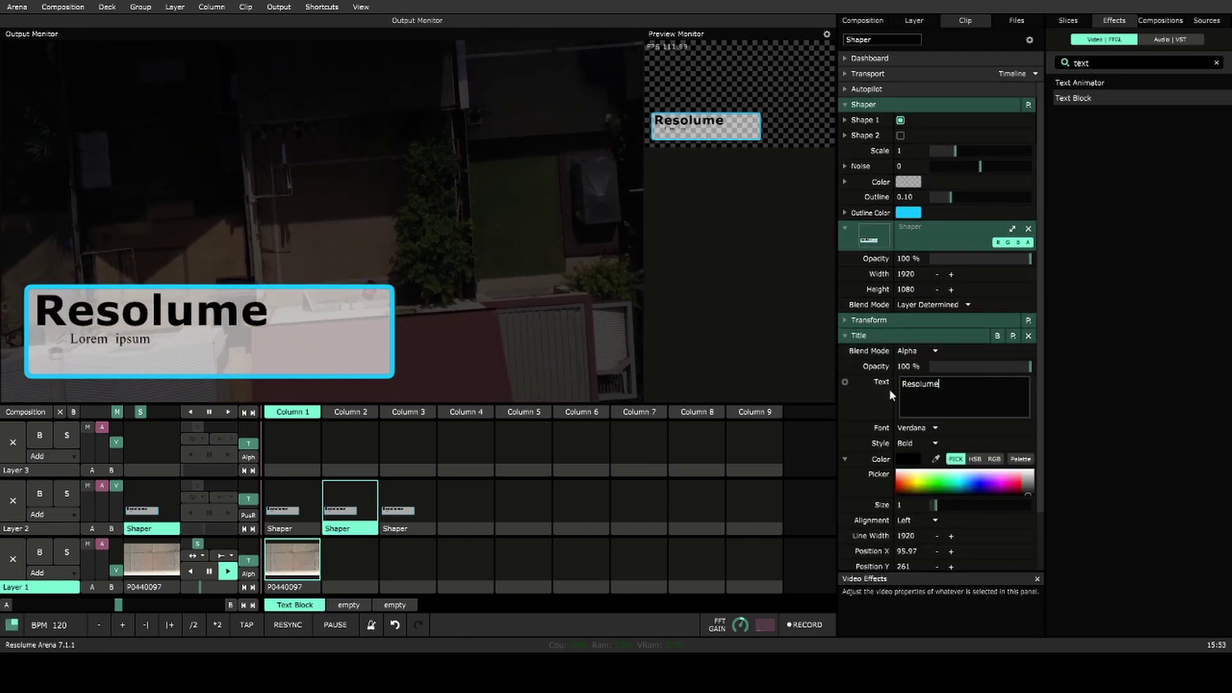
{"action": "key", "text": "BackSpace"}
{"action": "key", "text": "BackSpace"}
{"action": "key", "text": "BackSpace"}
{"action": "key", "text": "BackSpace"}
{"action": "key", "text": "BackSpace"}
{"action": "key", "text": "BackSpace"}
{"action": "key", "text": "BackSpace"}
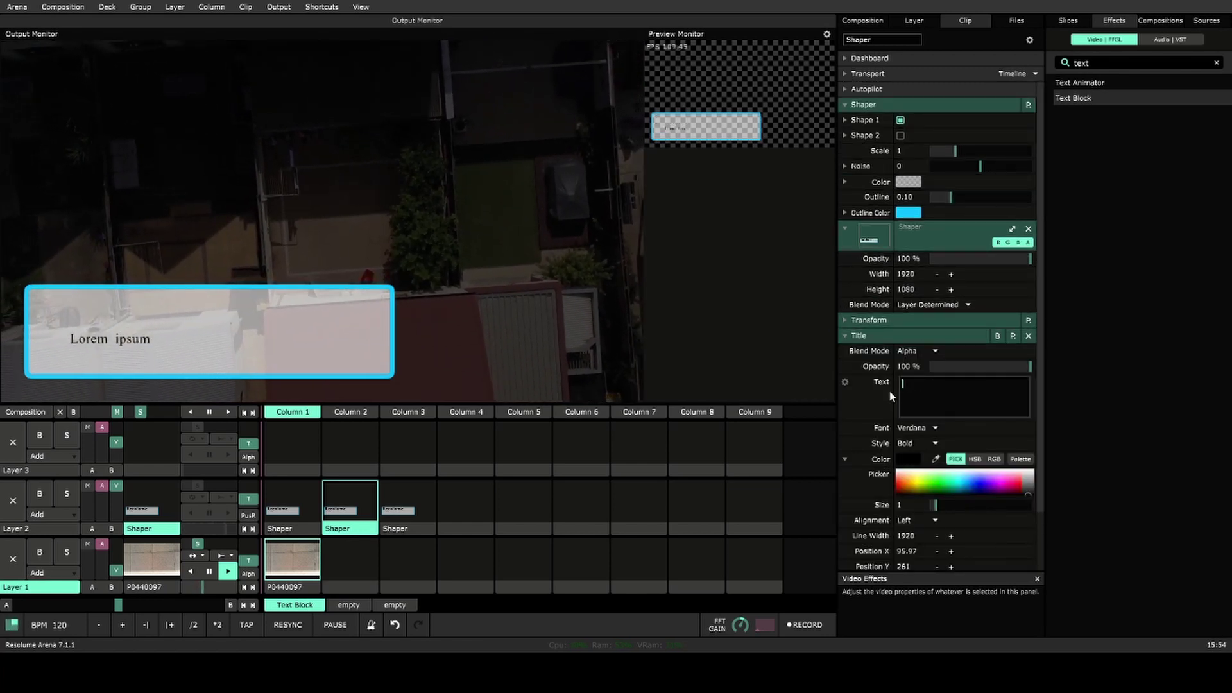
{"action": "type", "text": "MR  ONE"}
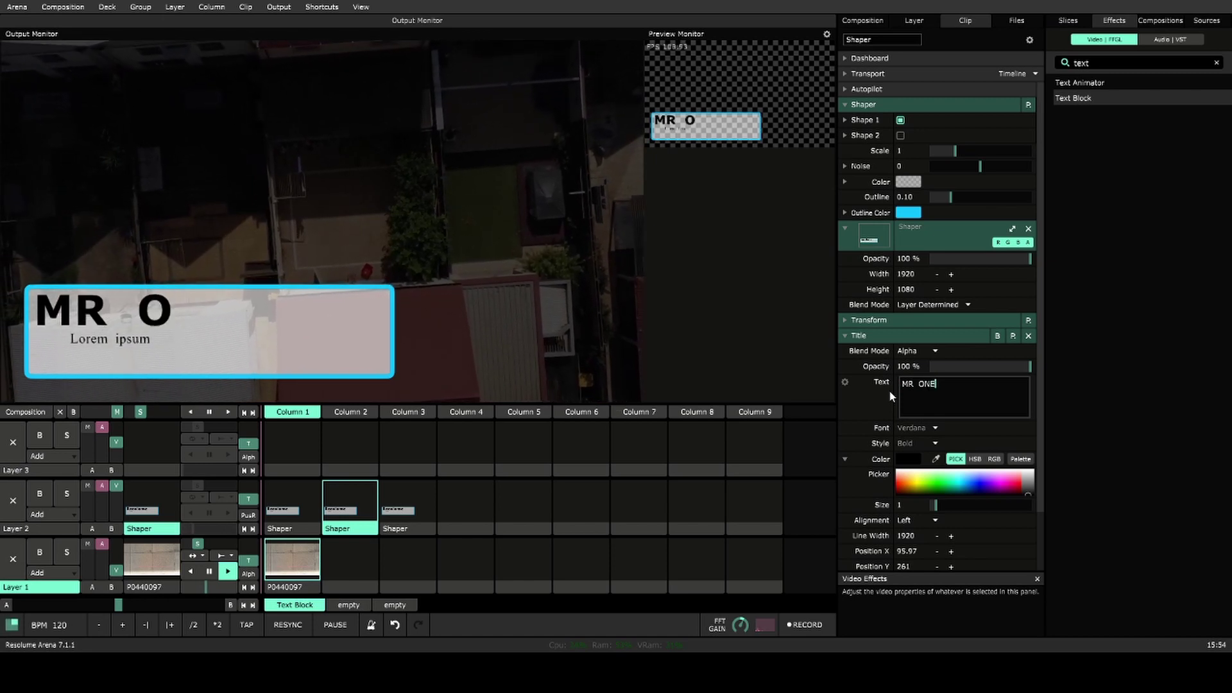
- Trigger the Column 3 Shaper clip and replace its SubTitle text with "MRS TWO"
{"action": "left_click", "coordinate": [410, 507]}
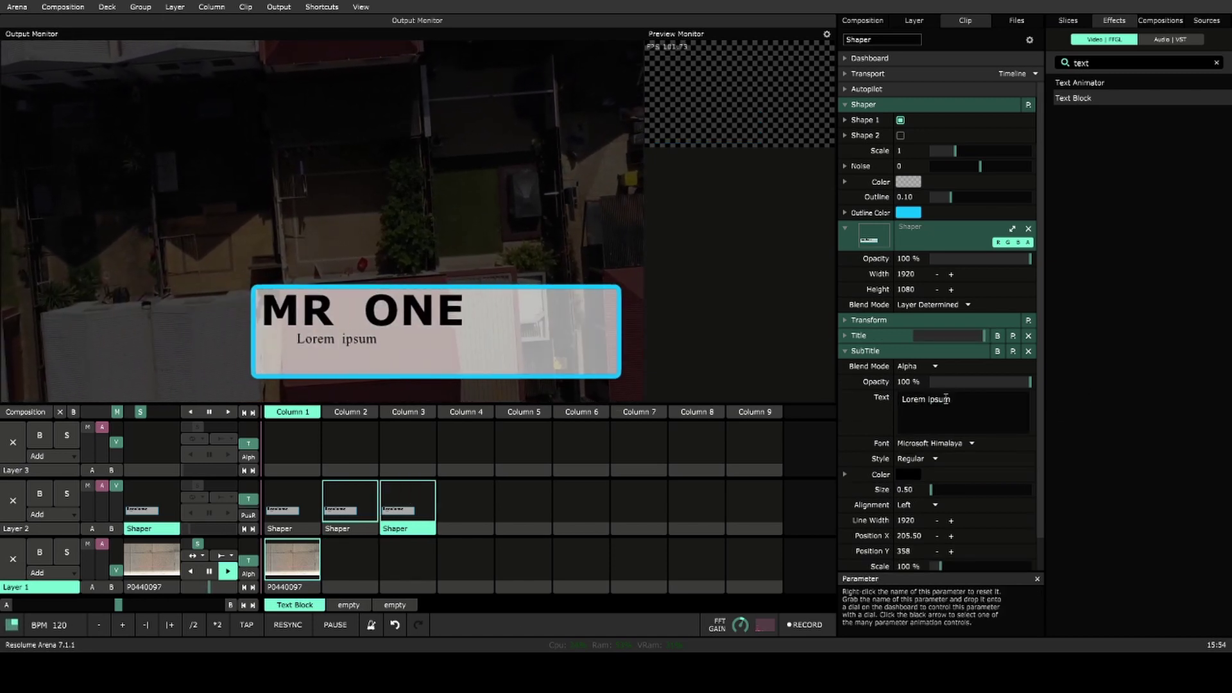
{"action": "left_click_drag", "start_coordinate": [946, 399], "coordinate": [872, 400]}
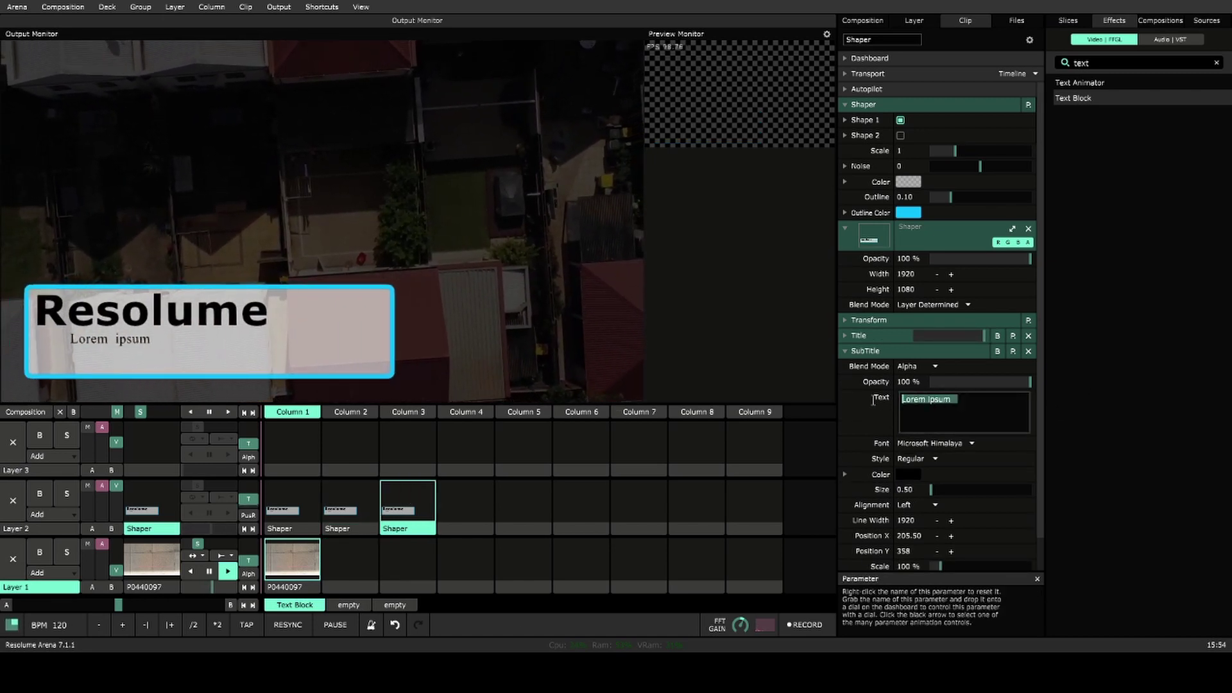
{"action": "type", "text": "MRS T"}
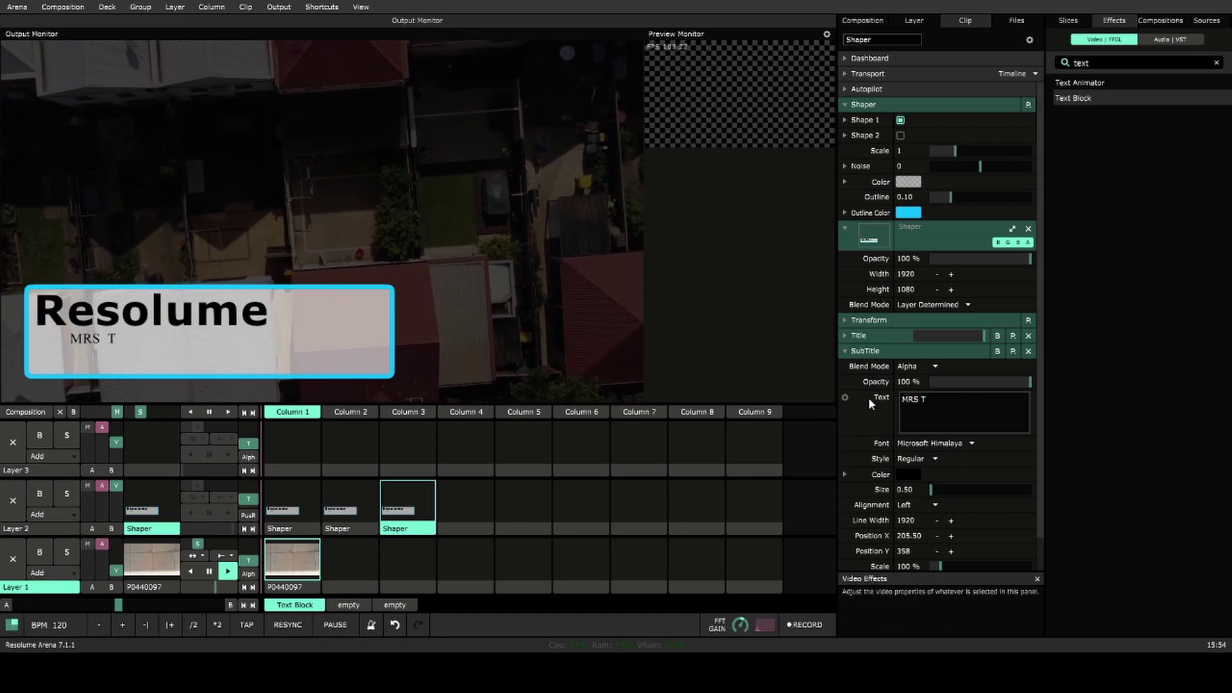
{"action": "type", "text": "WO"}
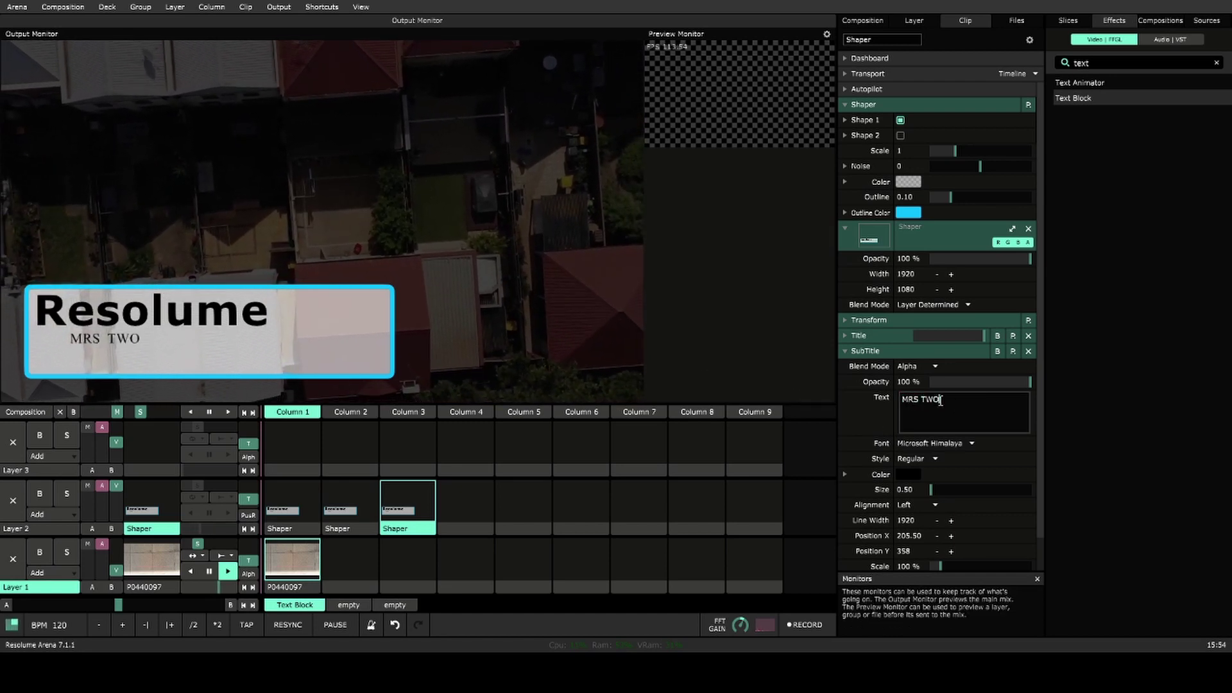
- Replace the Title text of the Column 3 Shaper clip with "MRS TWO"
{"action": "left_click_drag", "start_coordinate": [942, 399], "coordinate": [902, 399]}
{"action": "left_click", "coordinate": [849, 352]}
{"action": "left_click", "coordinate": [850, 337]}
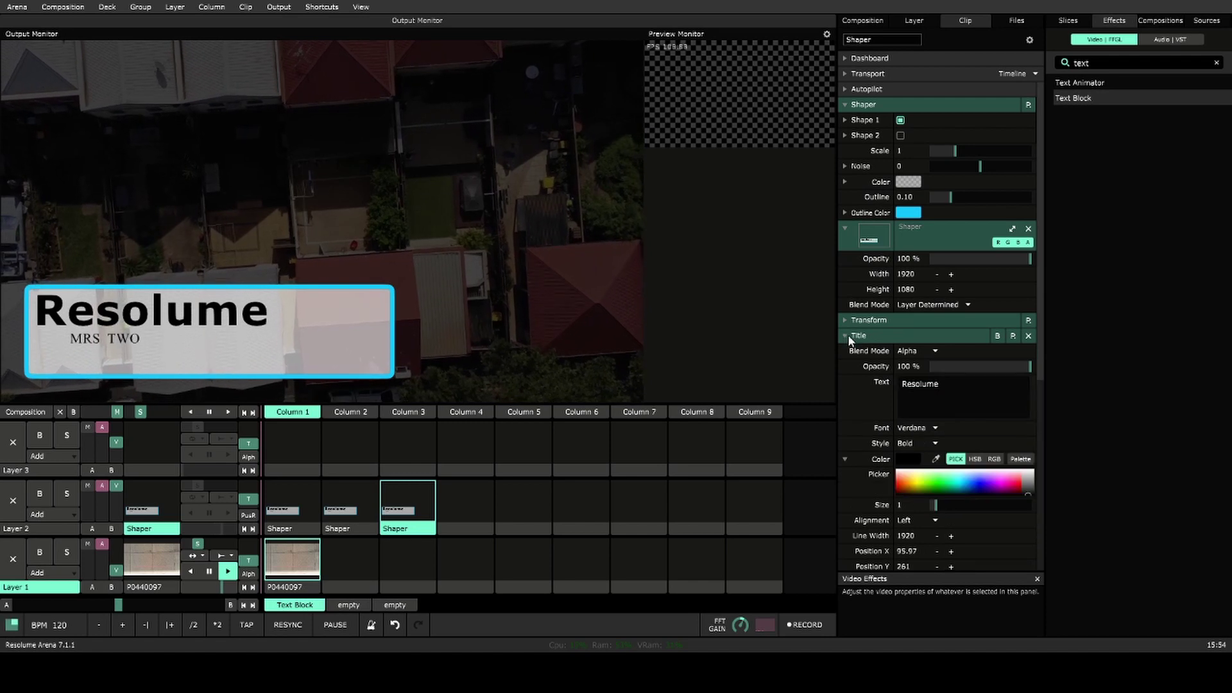
{"action": "left_click_drag", "start_coordinate": [935, 386], "coordinate": [853, 384]}
{"action": "type", "text": "M"}
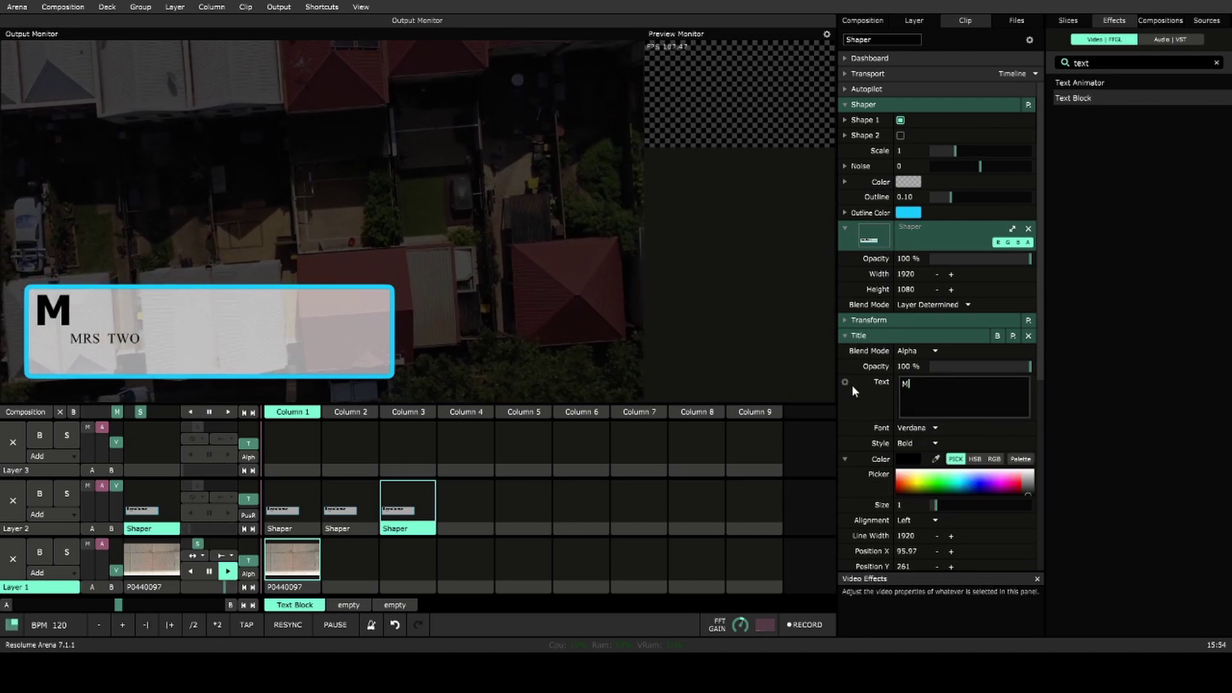
{"action": "type", "text": "RS TWO"}
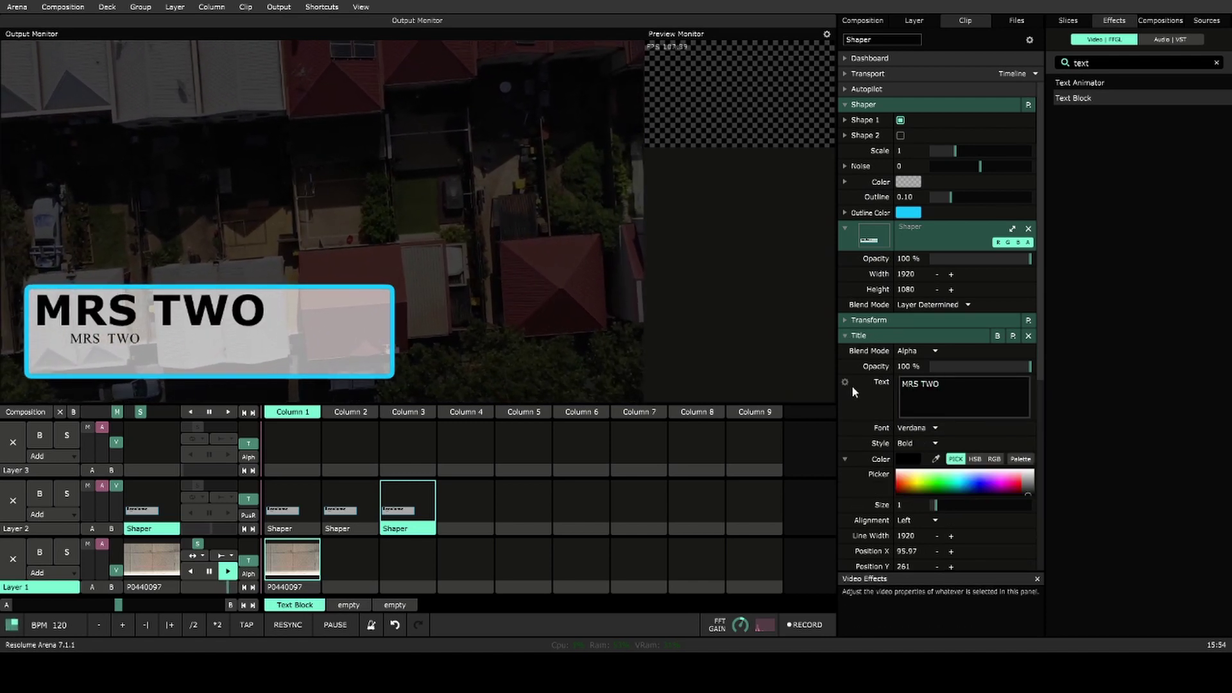
- Preview the Layer 2 transition by switching between the three Shaper title clips and empty slots
{"action": "left_click", "coordinate": [357, 511]}
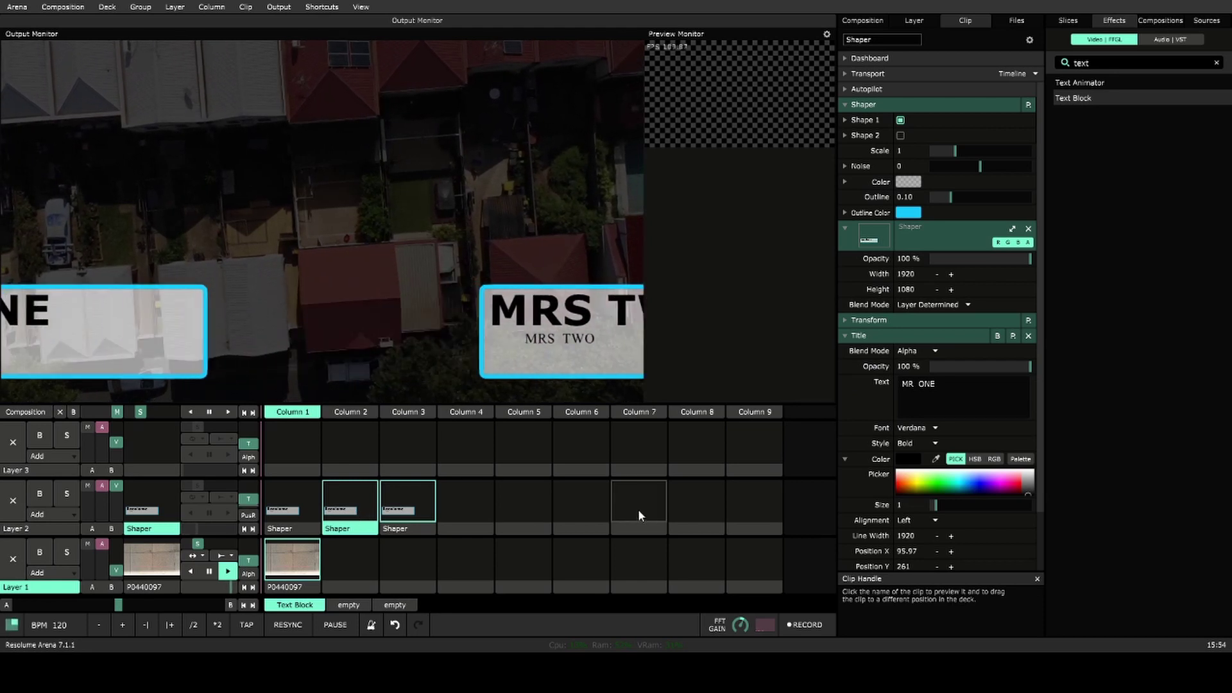
{"action": "left_click", "coordinate": [391, 511]}
{"action": "left_click", "coordinate": [292, 510]}
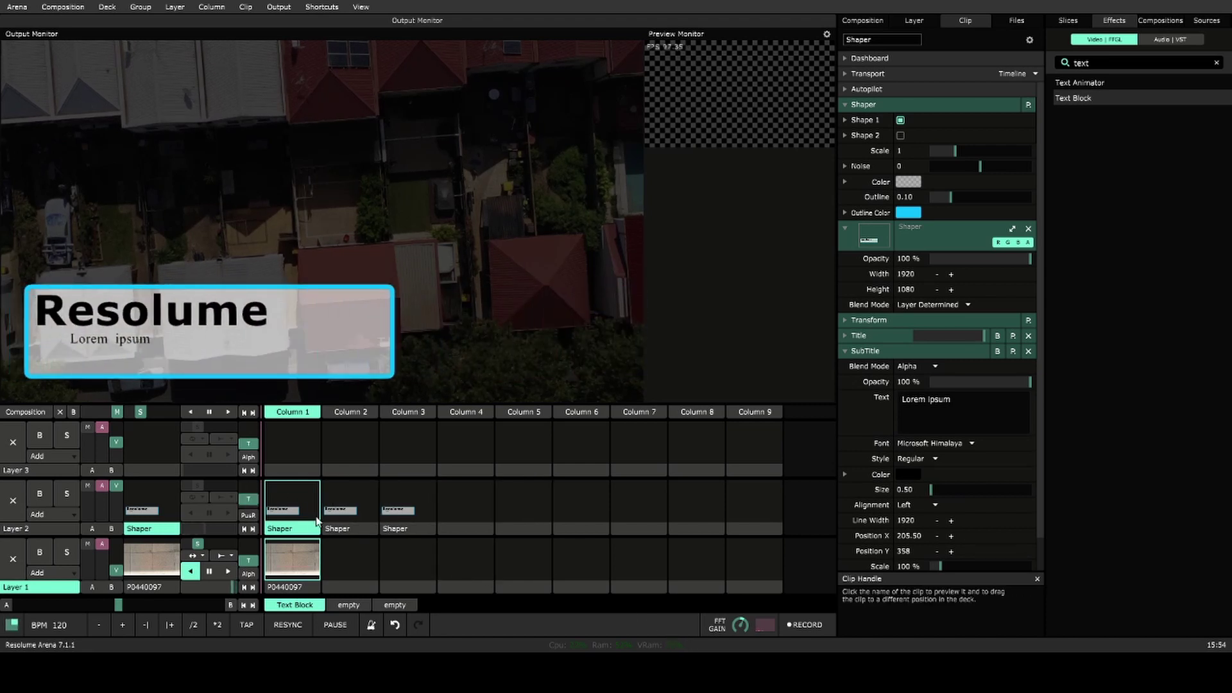
{"action": "left_click", "coordinate": [466, 510]}
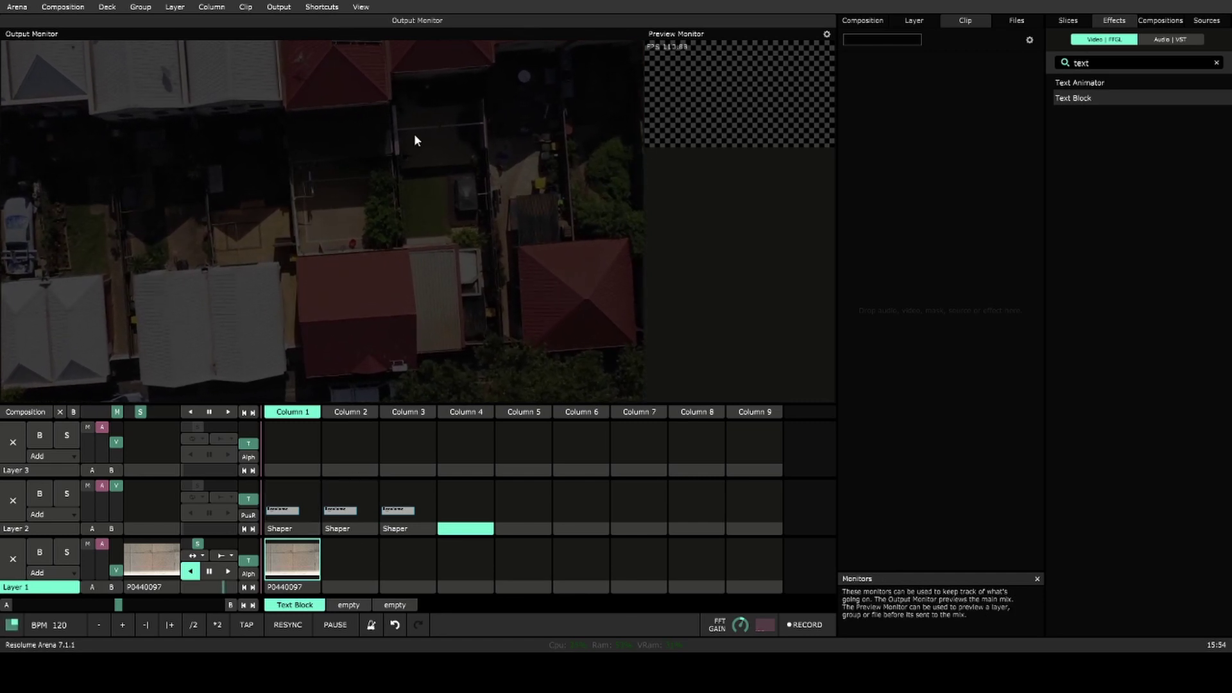
{"action": "left_click", "coordinate": [287, 512]}
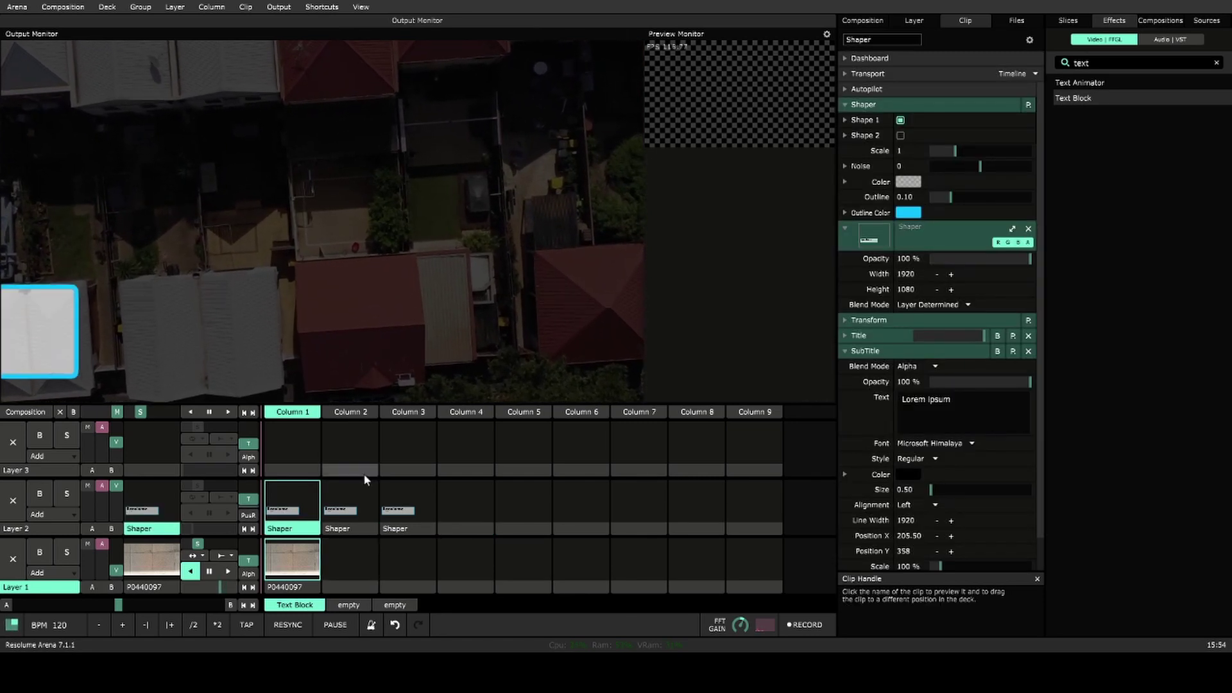
{"action": "left_click", "coordinate": [407, 513]}
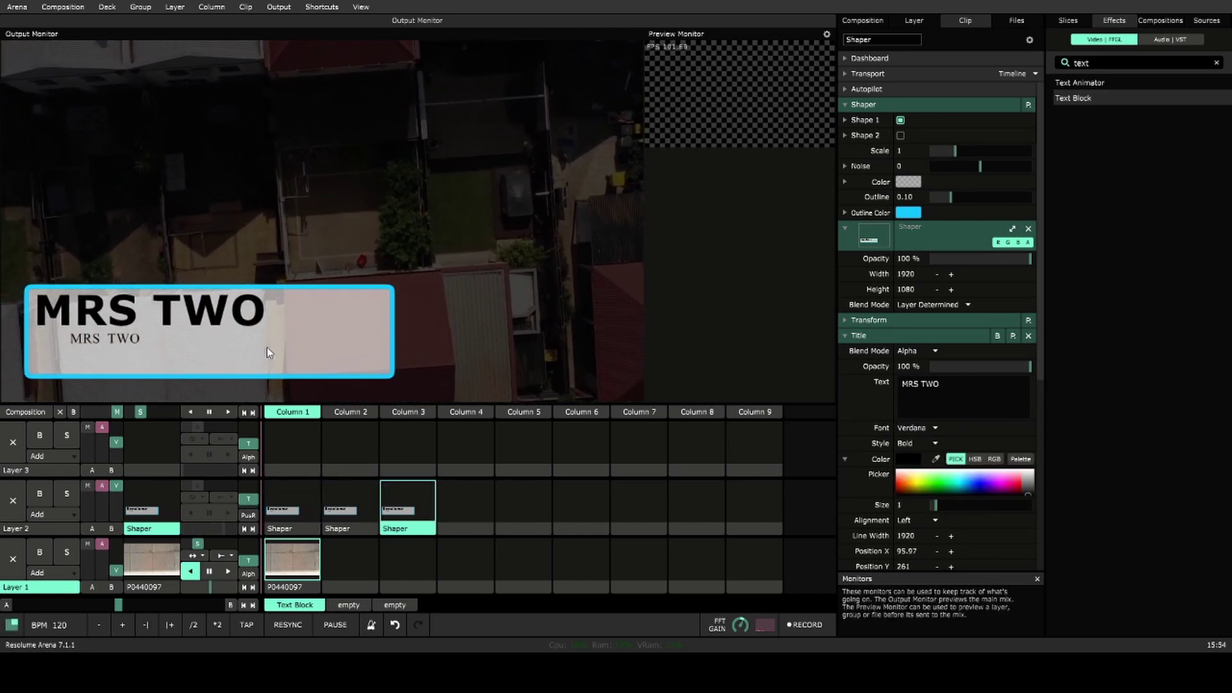
{"action": "left_click", "coordinate": [442, 530]}
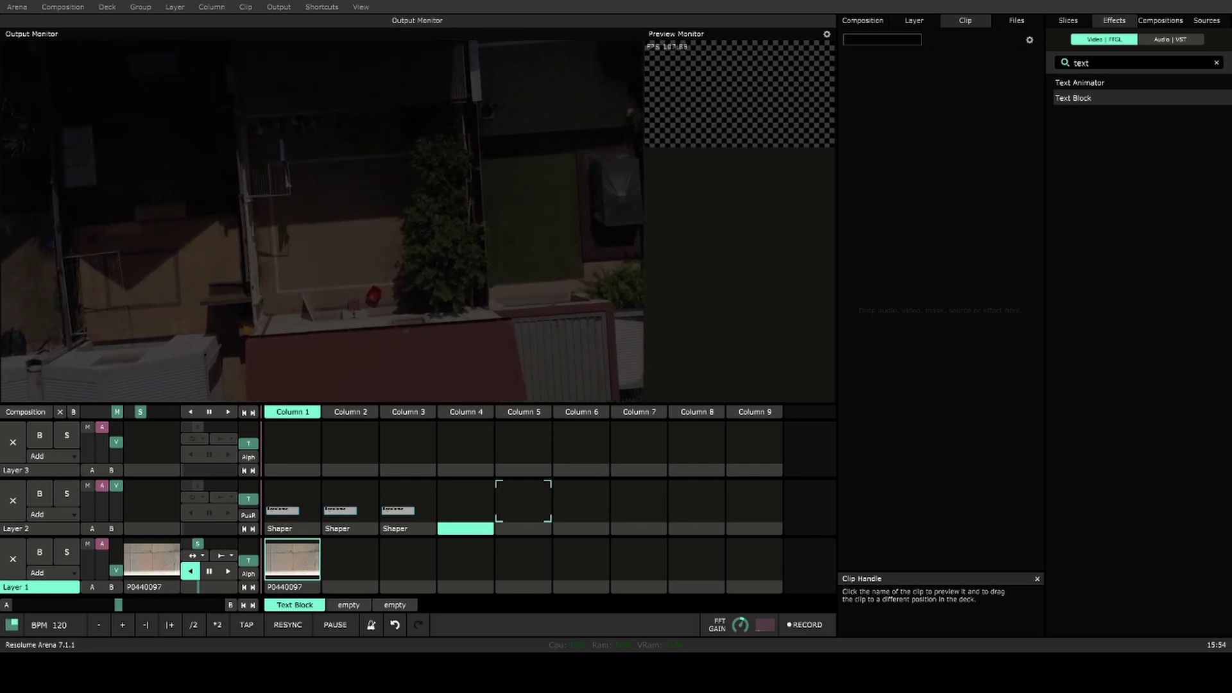
- Load the 1341024_hiddenEdge8_HD_LT.mov clip into Layer 2 Column 5, use the Alpha transition and play the animation
{"action": "left_click_drag", "start_coordinate": [526, 502], "coordinate": [524, 502]}
{"action": "left_click", "coordinate": [523, 507]}
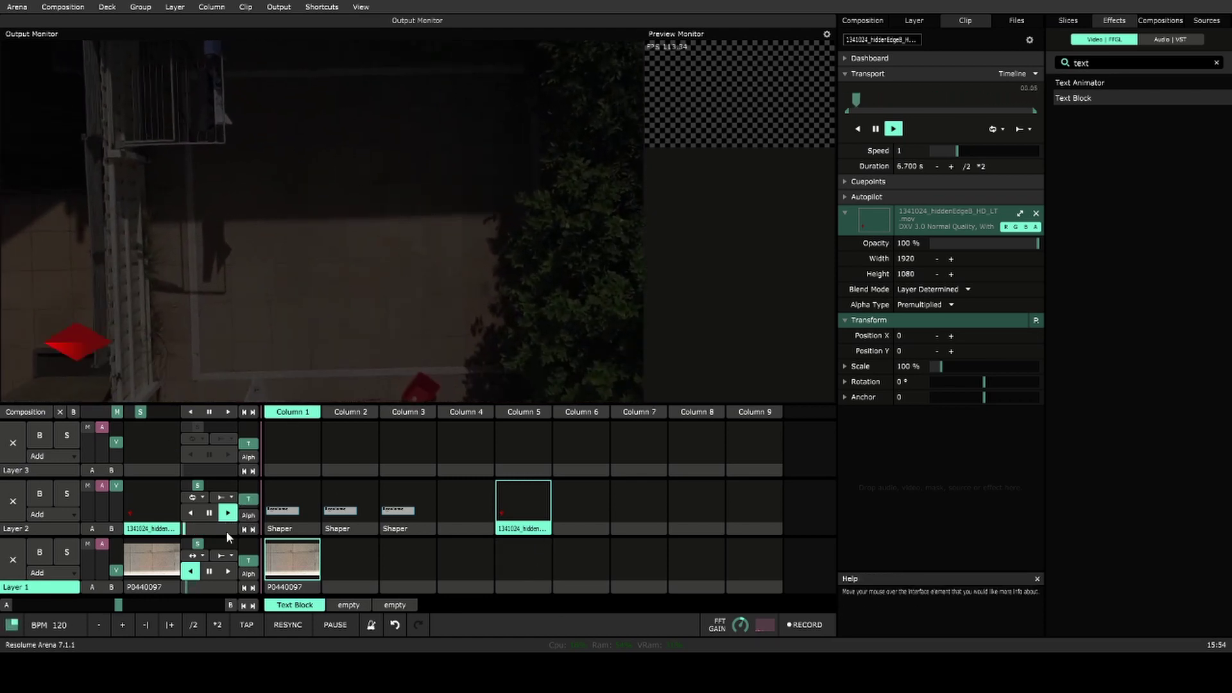
{"action": "left_click_drag", "start_coordinate": [249, 500], "coordinate": [249, 526]}
{"action": "left_click", "coordinate": [527, 517]}
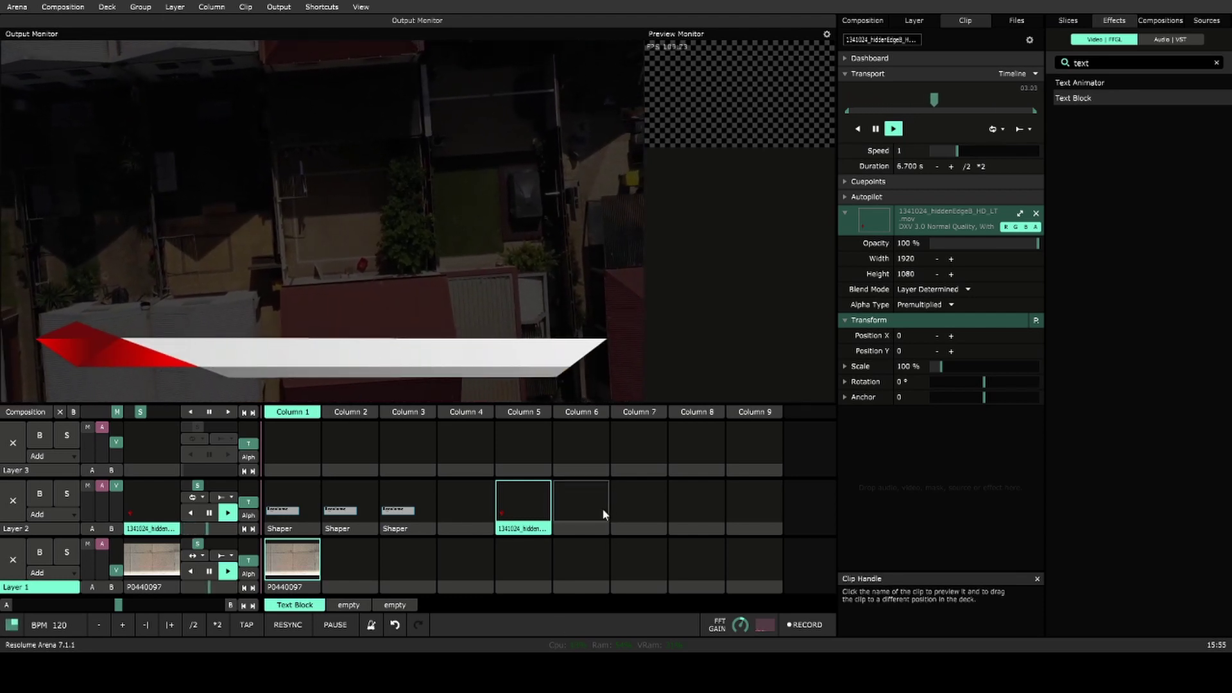
{"action": "left_click", "coordinate": [573, 512]}
{"action": "left_click", "coordinate": [532, 512]}
- Trim the lower-third video clip to a duration of 1.667 s and play it once, holding its last frame
{"action": "left_click", "coordinate": [876, 128]}
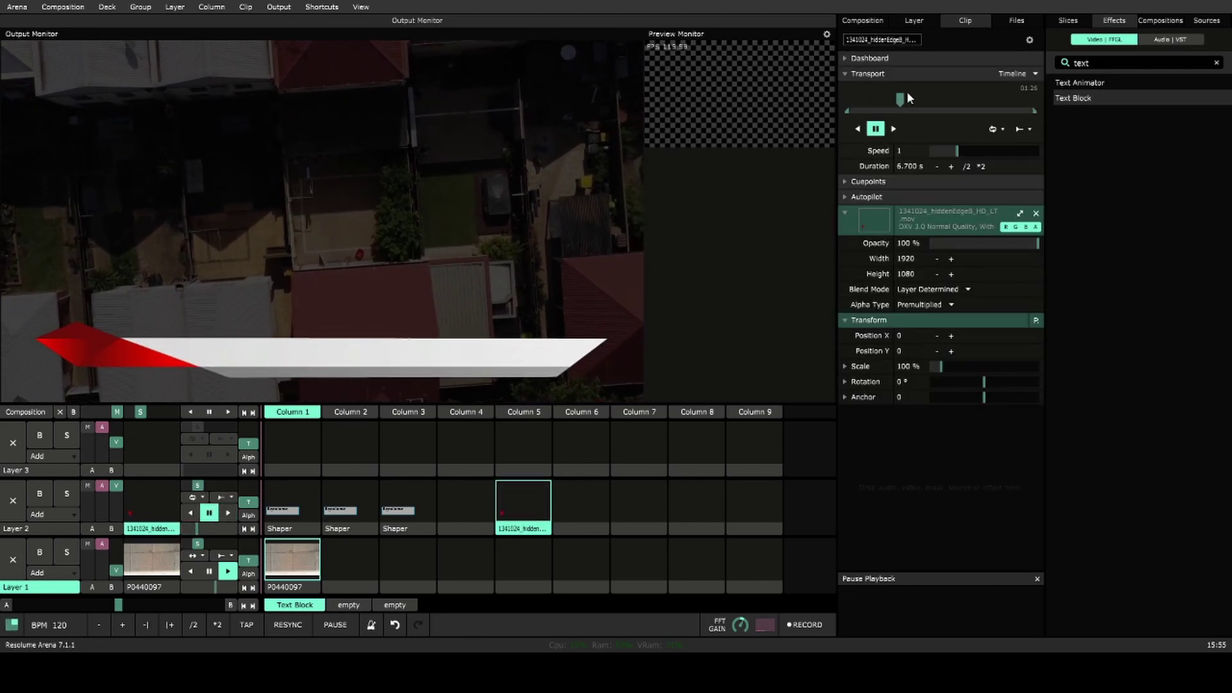
{"action": "mouse_move", "coordinate": [902, 101]}
{"action": "left_mouse_down"}
{"action": "mouse_move", "coordinate": [989, 102]}
{"action": "mouse_move", "coordinate": [873, 102]}
{"action": "mouse_move", "coordinate": [891, 105]}
{"action": "left_mouse_up"}
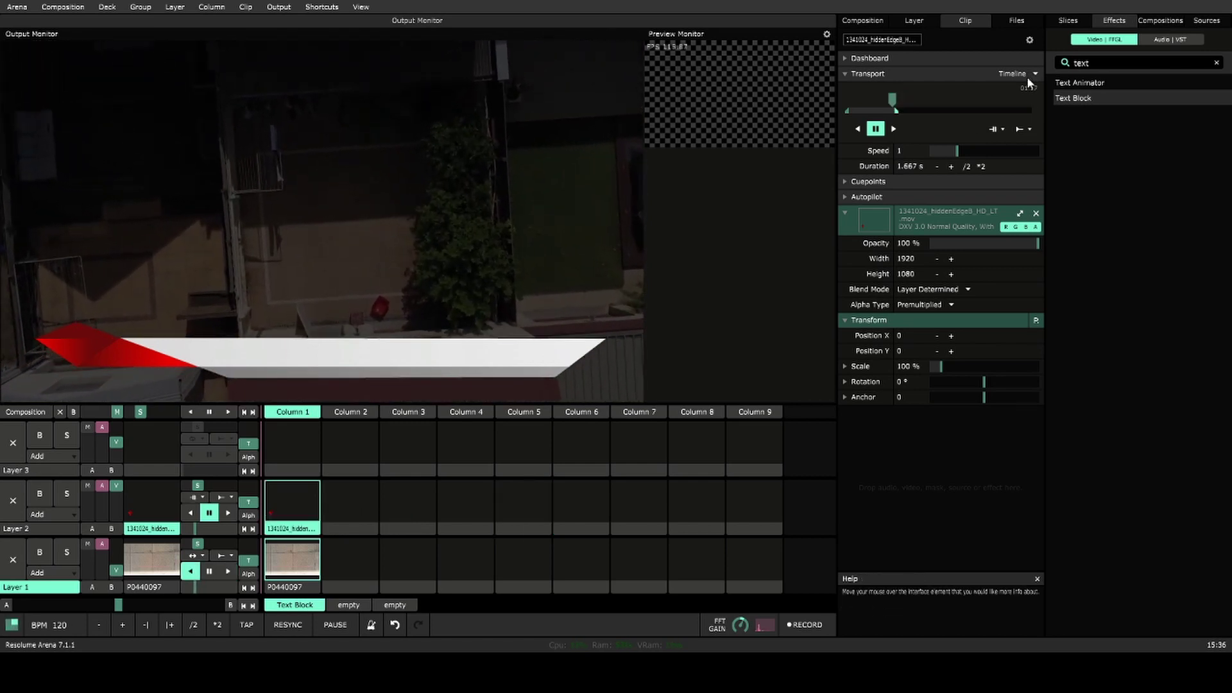
{"action": "key", "text": "Return"}
{"action": "left_click", "coordinate": [894, 128]}
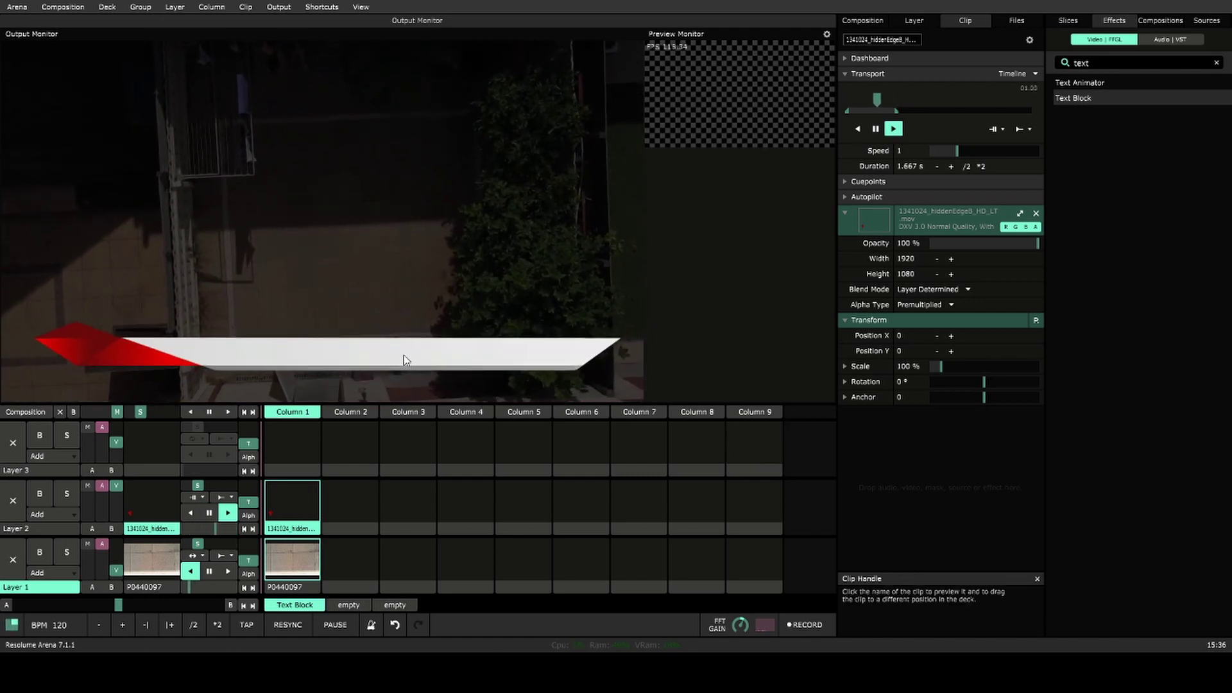
- Add a Text Block effect to the lower-third video clip, left-align its text and set its size to 0.70
{"action": "left_click_drag", "start_coordinate": [1084, 98], "coordinate": [886, 453]}
{"action": "scroll", "coordinate": [967, 478], "scroll_direction": "down", "scroll_amount": 3}
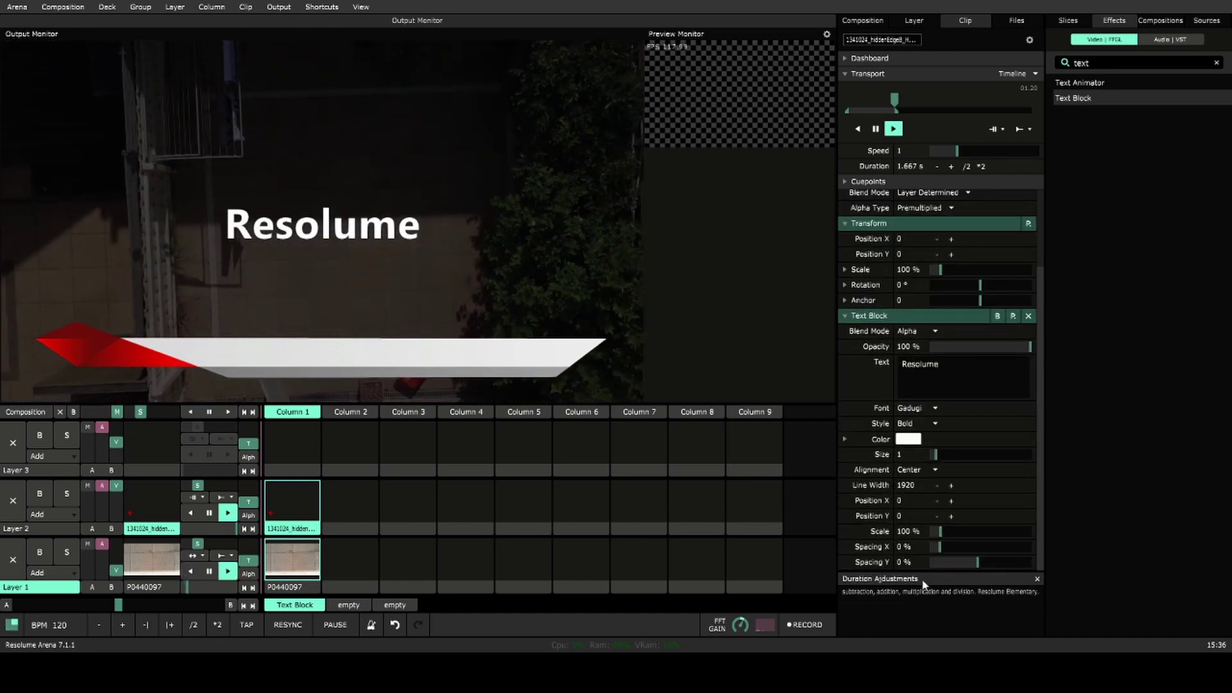
{"action": "left_click", "coordinate": [922, 472]}
{"action": "left_click", "coordinate": [923, 482]}
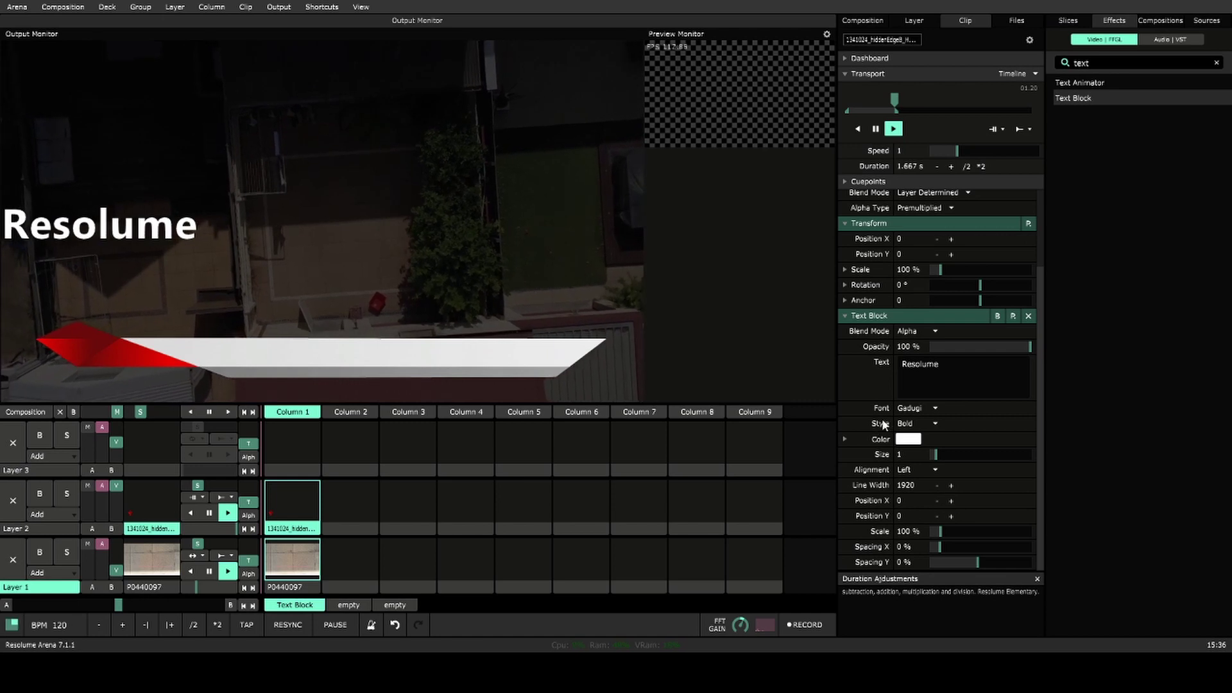
{"action": "double_click", "coordinate": [905, 455]}
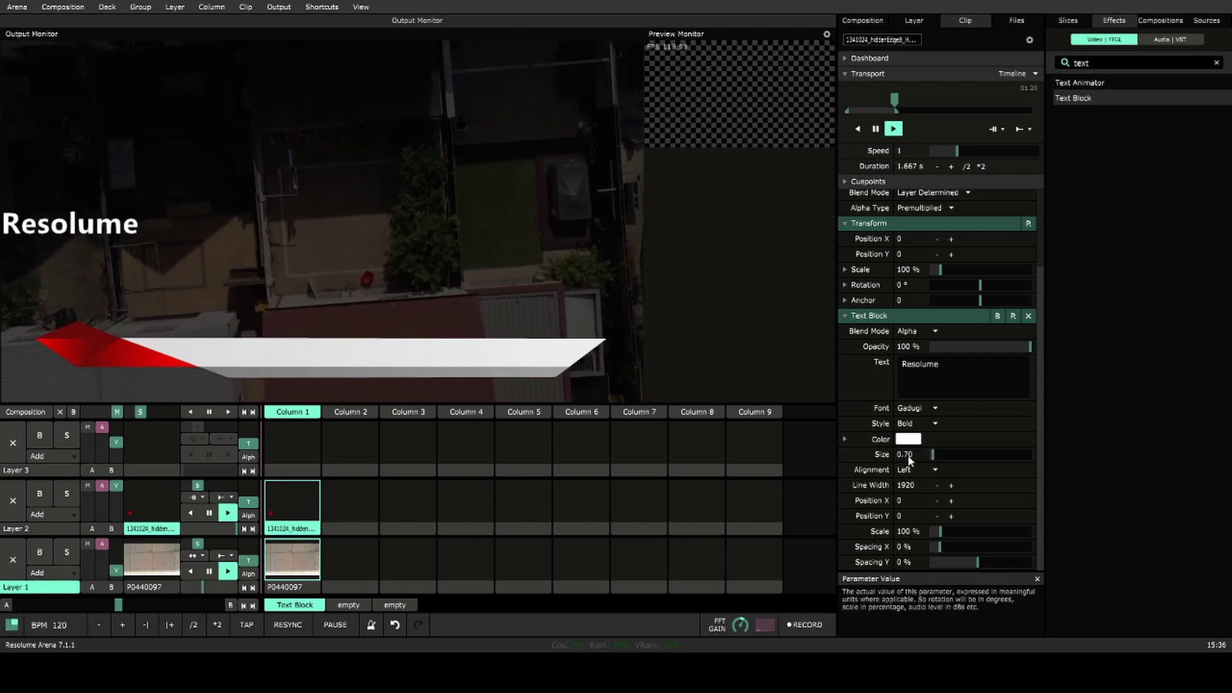
- Place the Text Block text on the white bar at Position X 593.50, Position Y 384.50 and color it black
{"action": "left_click", "coordinate": [908, 439]}
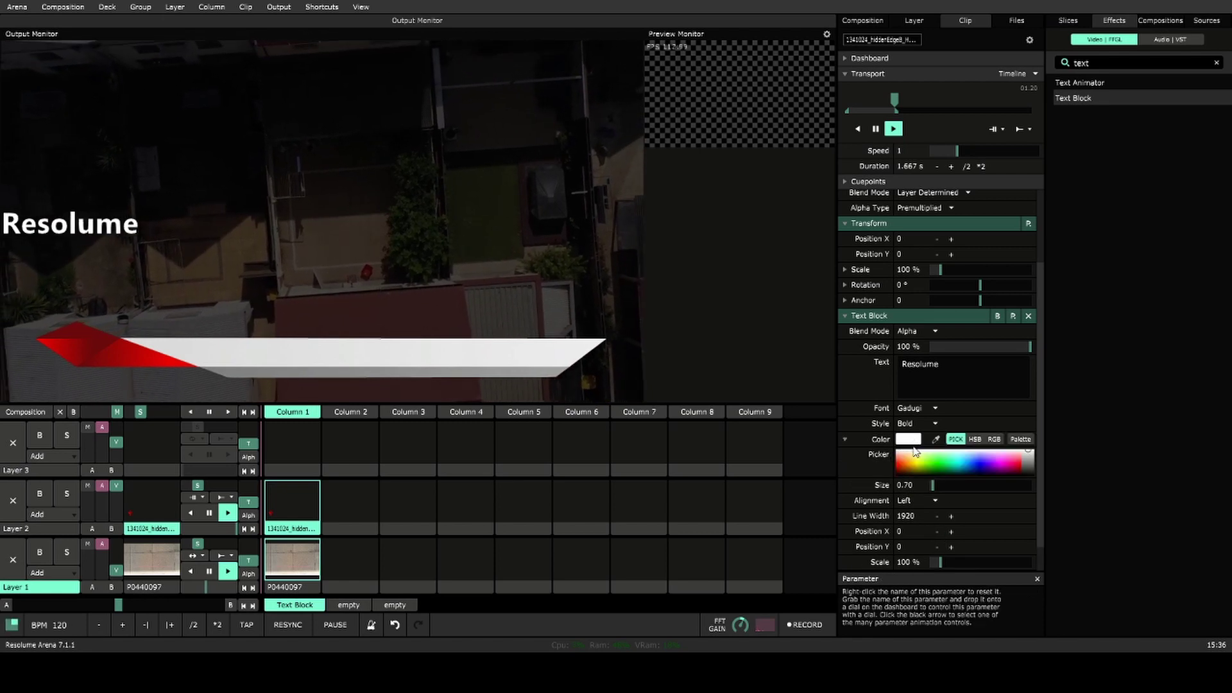
{"action": "left_click", "coordinate": [926, 462]}
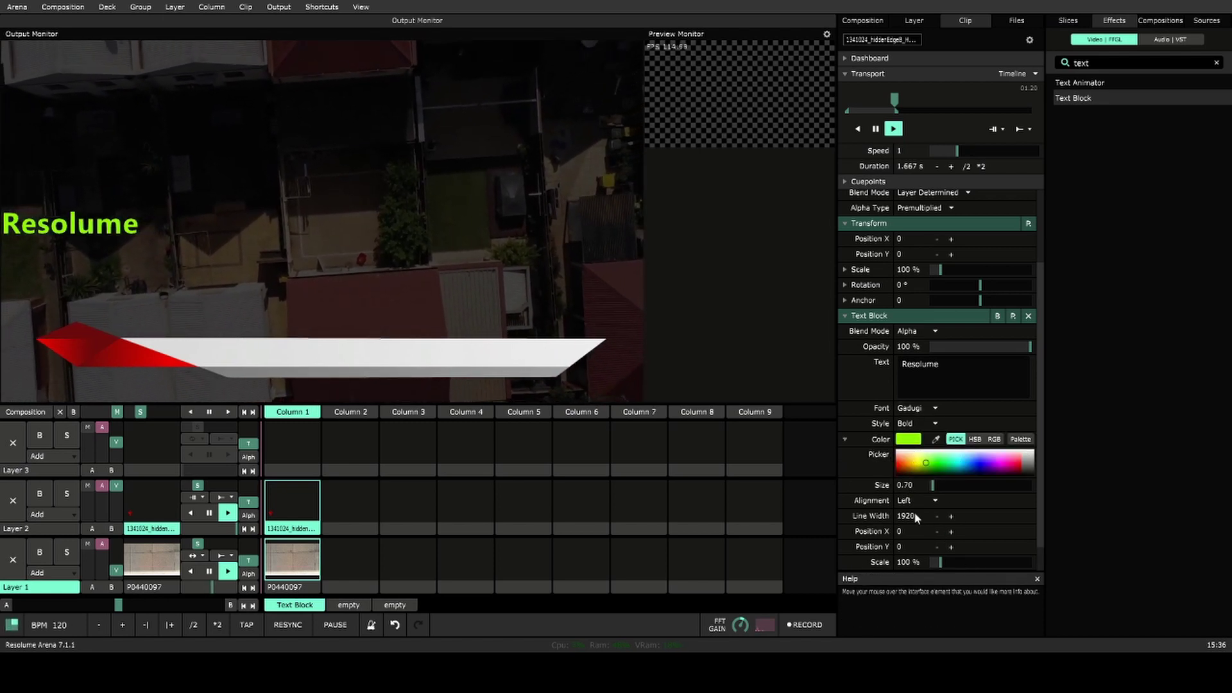
{"action": "left_click_drag", "start_coordinate": [951, 532], "coordinate": [1123, 529]}
{"action": "left_click_drag", "start_coordinate": [952, 532], "coordinate": [1231, 546]}
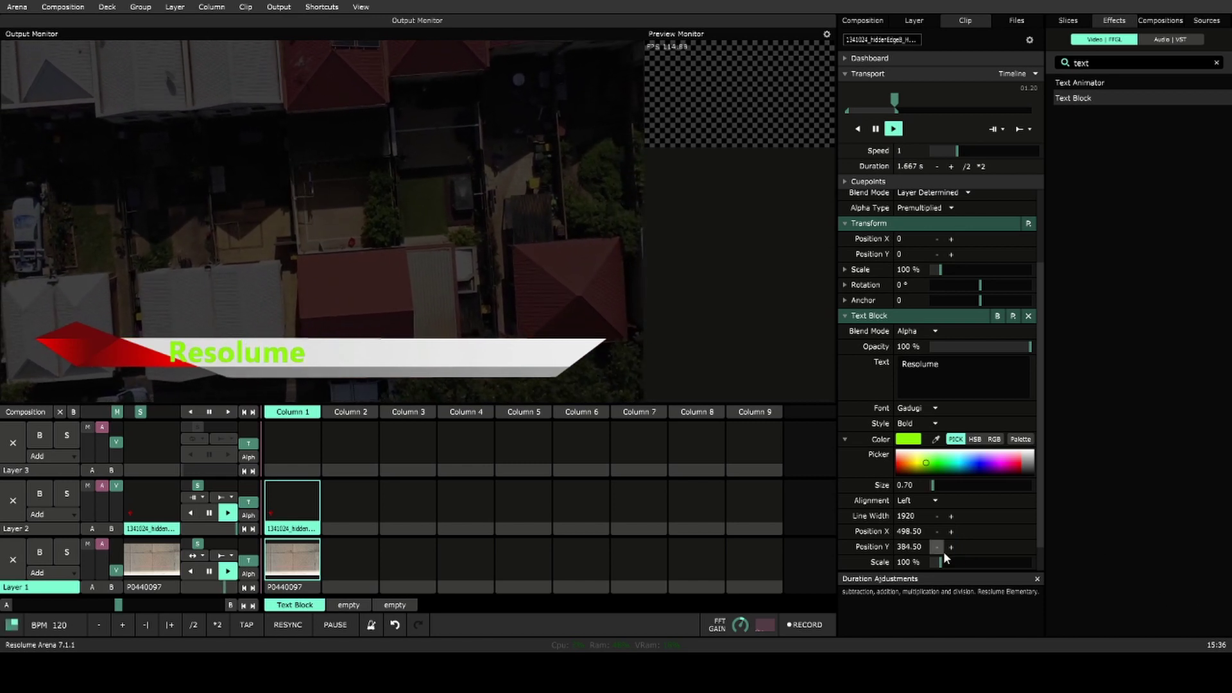
{"action": "left_click_drag", "start_coordinate": [953, 541], "coordinate": [975, 539]}
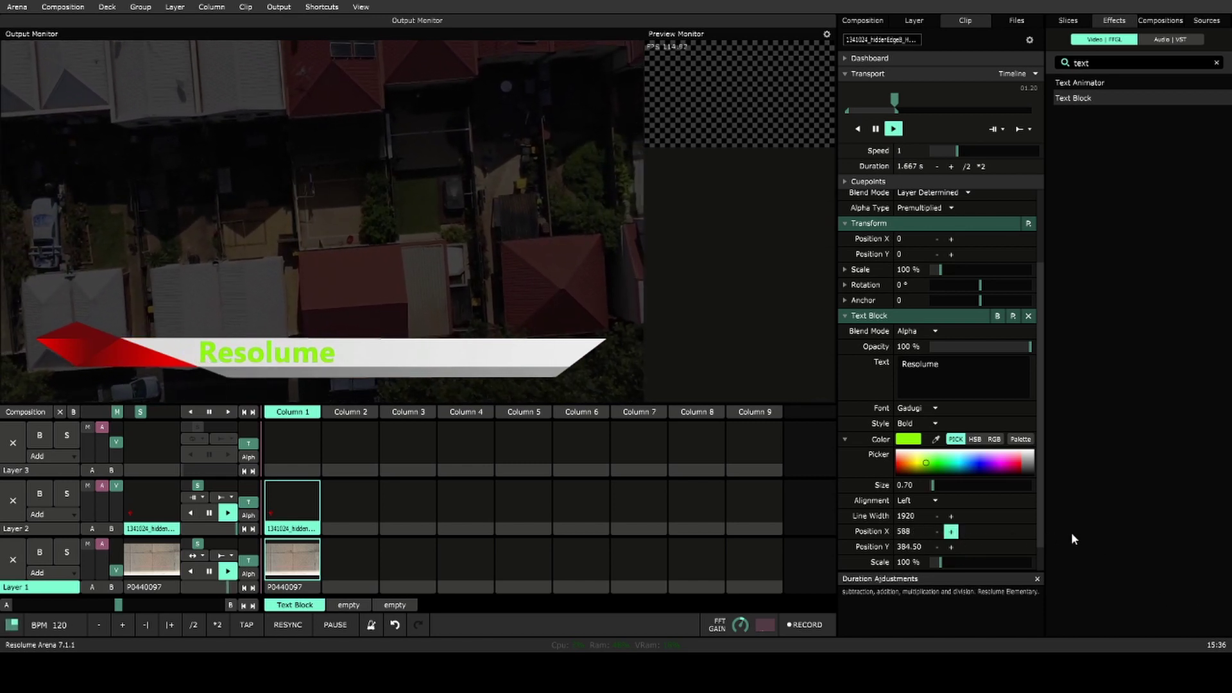
{"action": "left_click_drag", "start_coordinate": [1072, 533], "coordinate": [1077, 531]}
{"action": "left_click", "coordinate": [939, 474]}
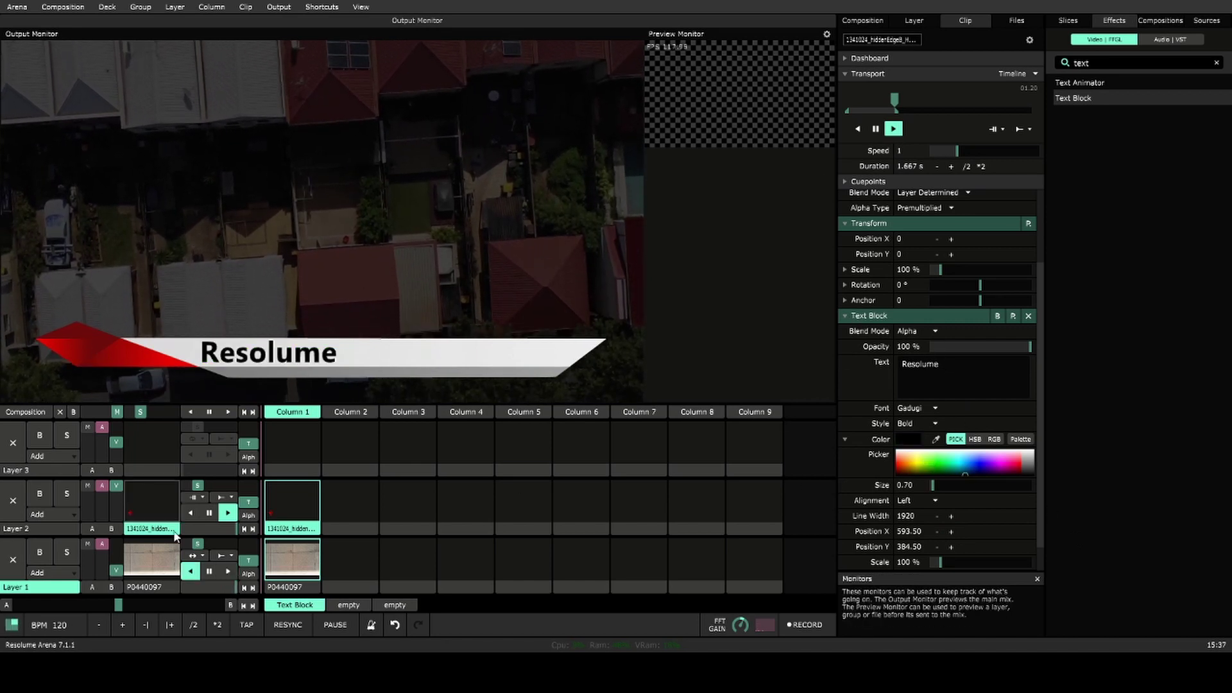
- Replay the lower-third clip, pause it and scrub its playhead to examine the text against the bar animation
{"action": "left_click", "coordinate": [276, 503]}
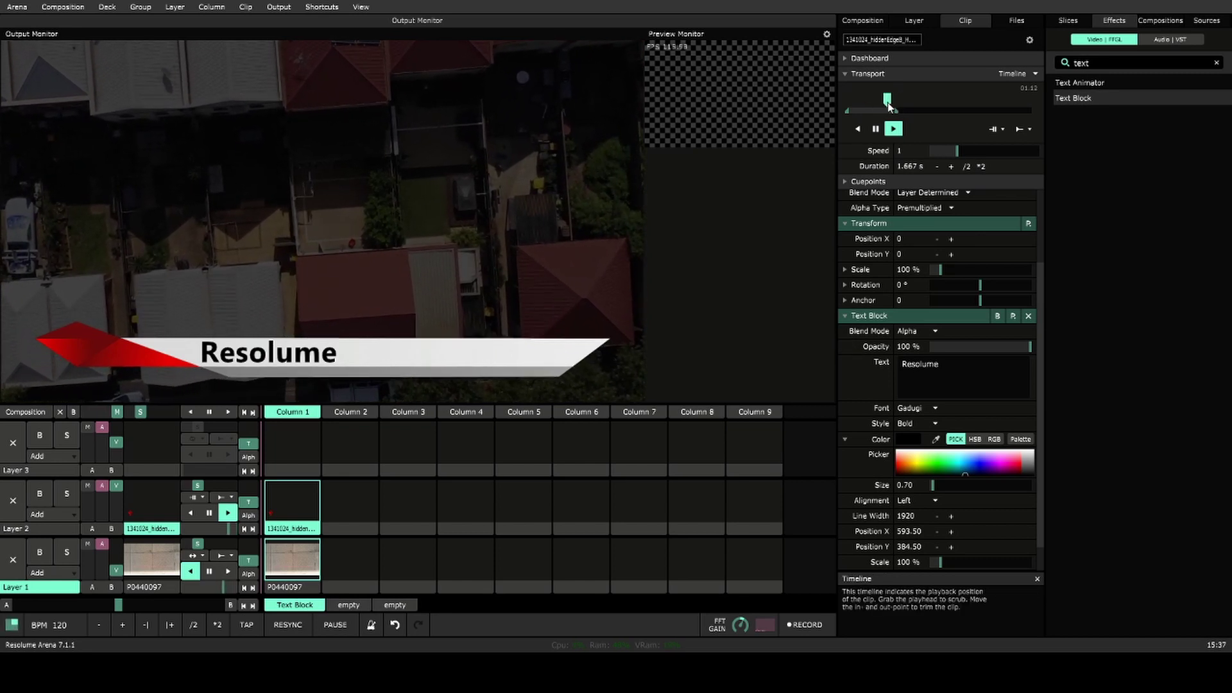
{"action": "left_click", "coordinate": [875, 129]}
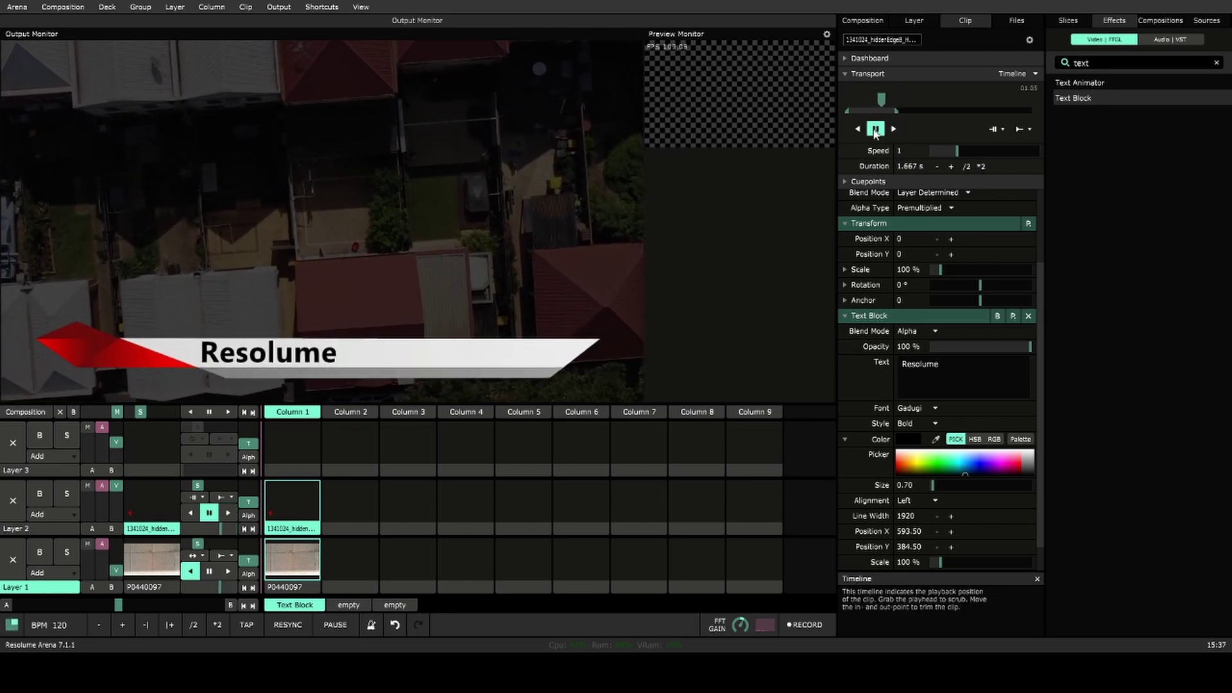
{"action": "left_click_drag", "start_coordinate": [882, 102], "coordinate": [873, 103]}
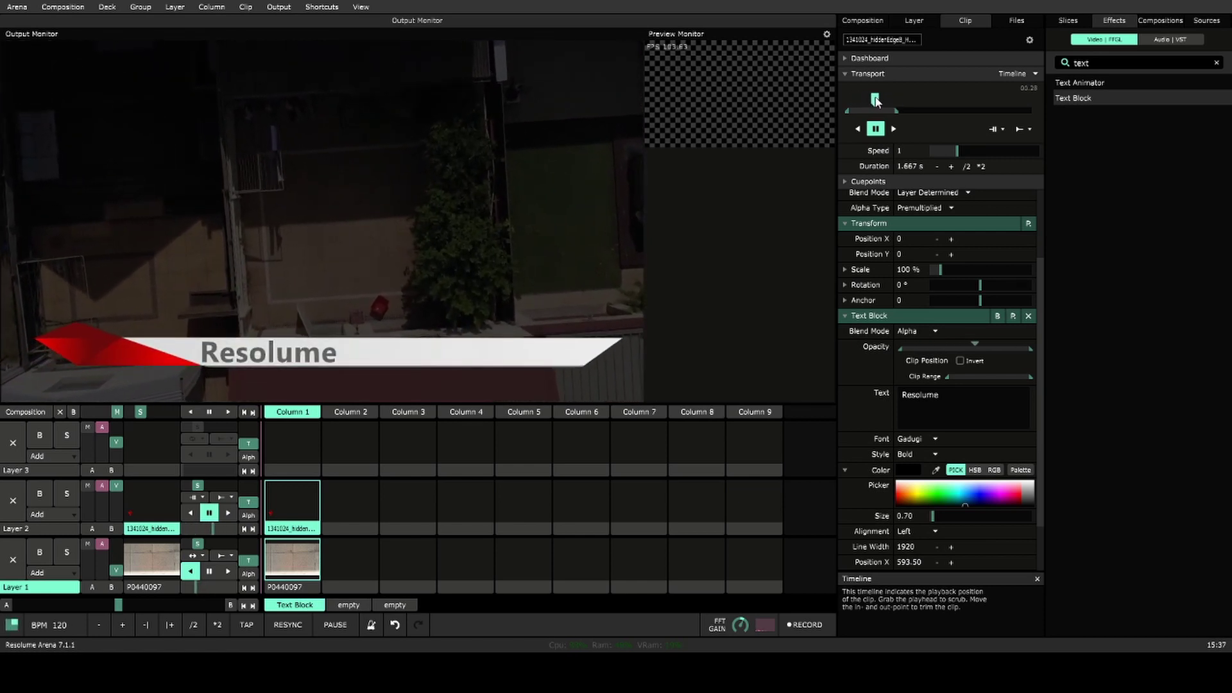
- Shape the Text Block's opacity envelope to hold 0% until clip time 00.24 and rise to full by 01.09
{"action": "left_click", "coordinate": [844, 347]}
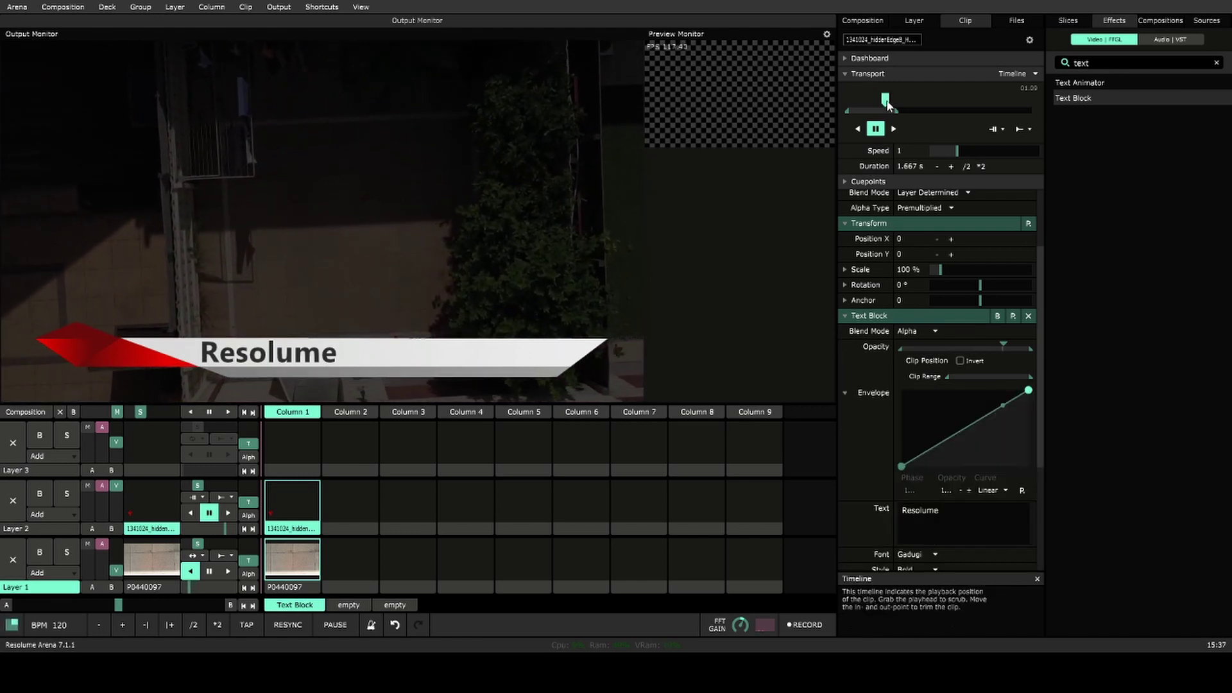
{"action": "left_click_drag", "start_coordinate": [873, 100], "coordinate": [886, 105]}
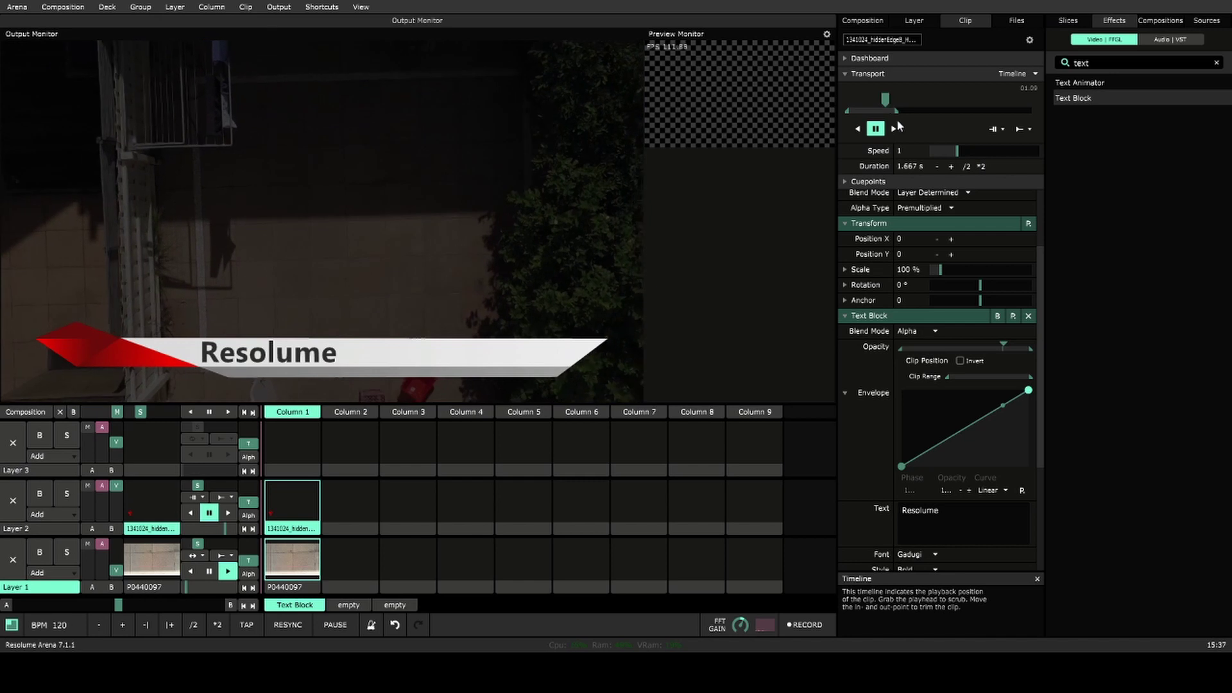
{"action": "left_click", "coordinate": [1003, 406]}
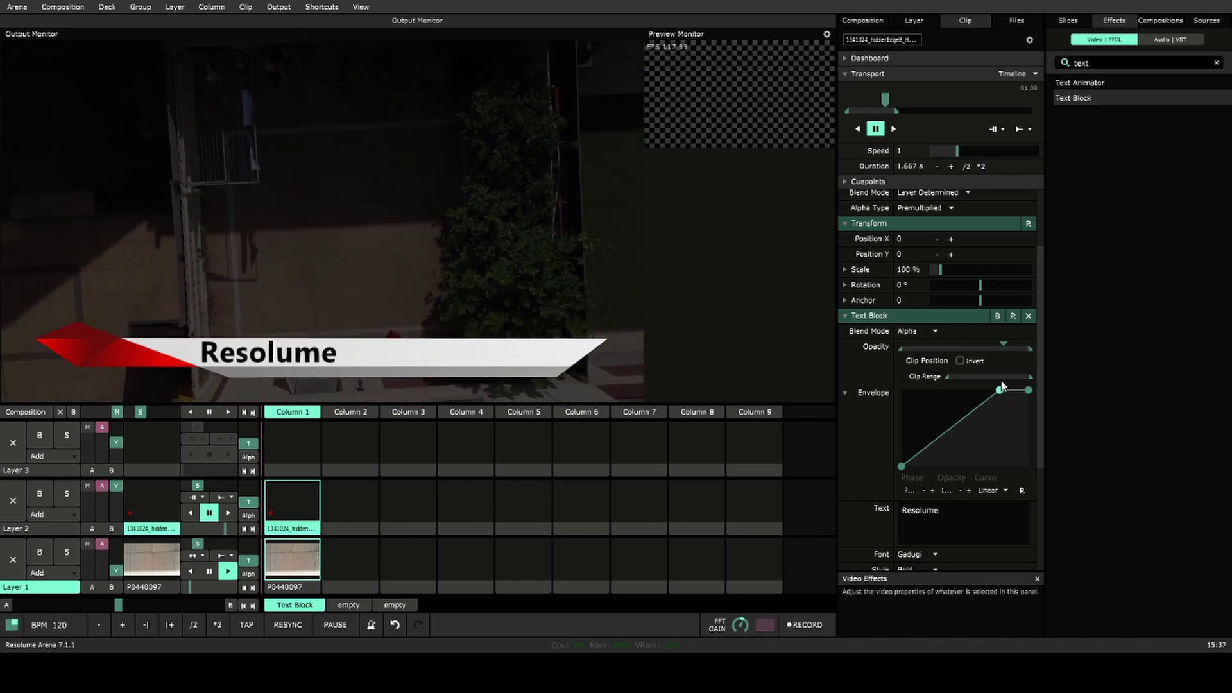
{"action": "left_click_drag", "start_coordinate": [1002, 382], "coordinate": [1004, 372]}
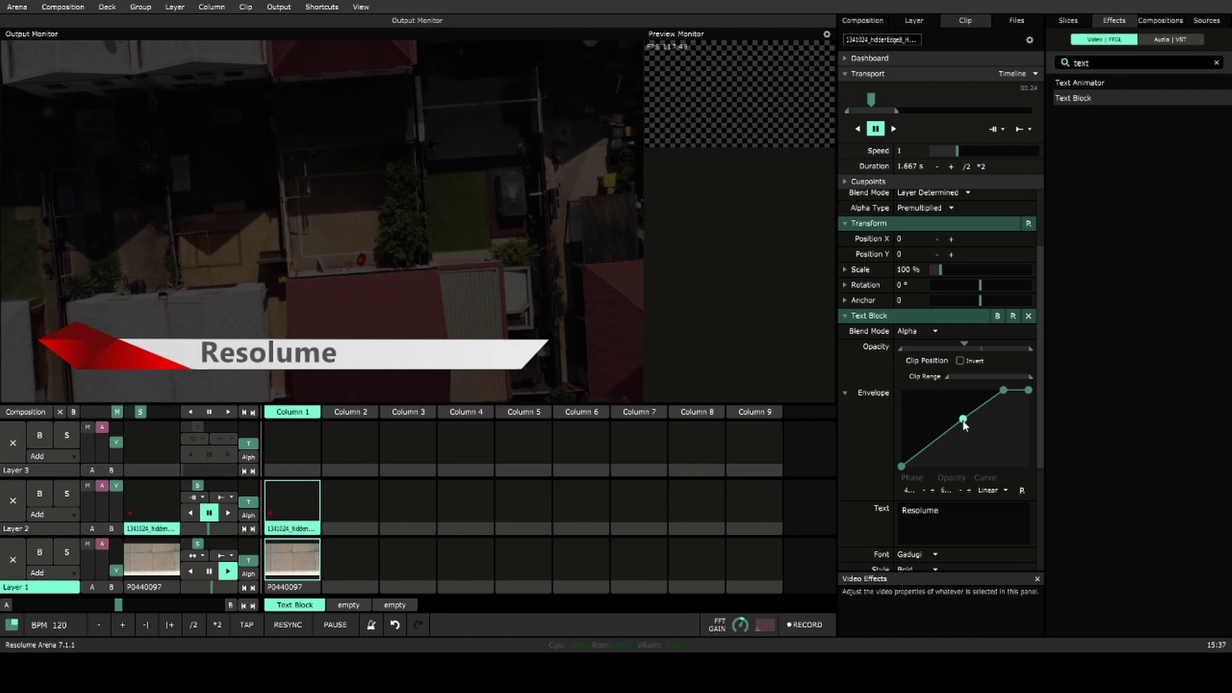
{"action": "left_click_drag", "start_coordinate": [965, 425], "coordinate": [973, 452]}
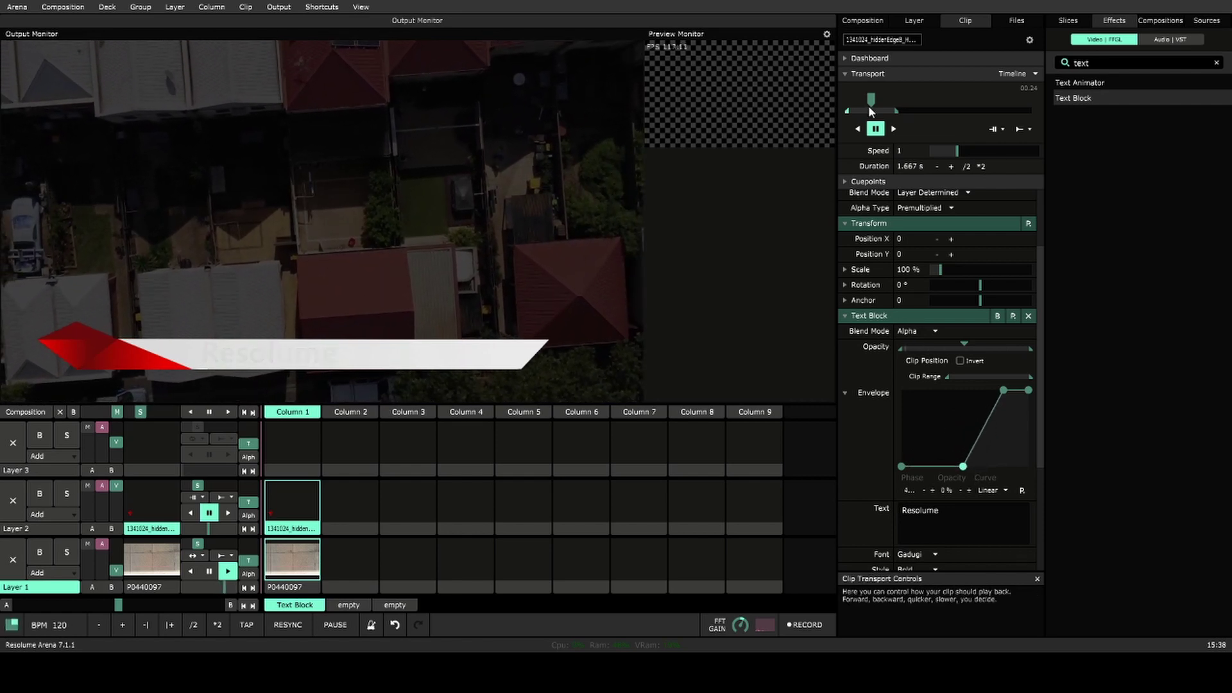
{"action": "left_click_drag", "start_coordinate": [871, 110], "coordinate": [846, 103]}
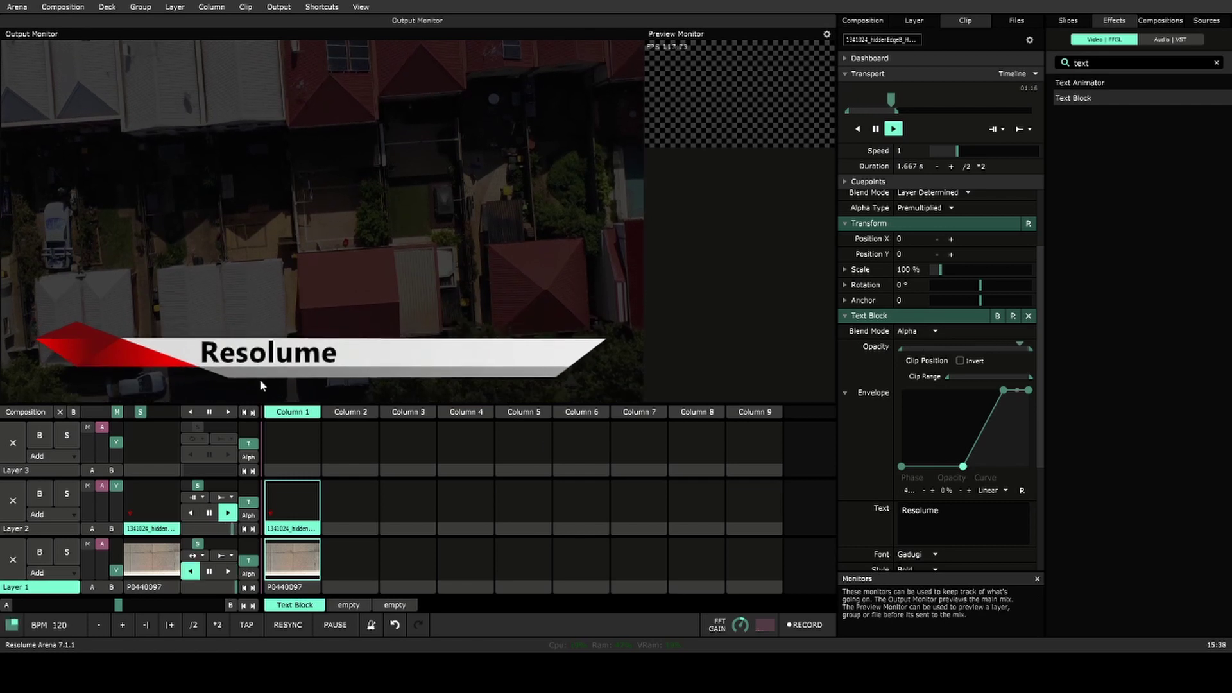
- Replace the Text Block's text on the lower-third clip with "My Very Long Name"
{"action": "scroll", "coordinate": [852, 532], "scroll_direction": "down", "scroll_amount": 4}
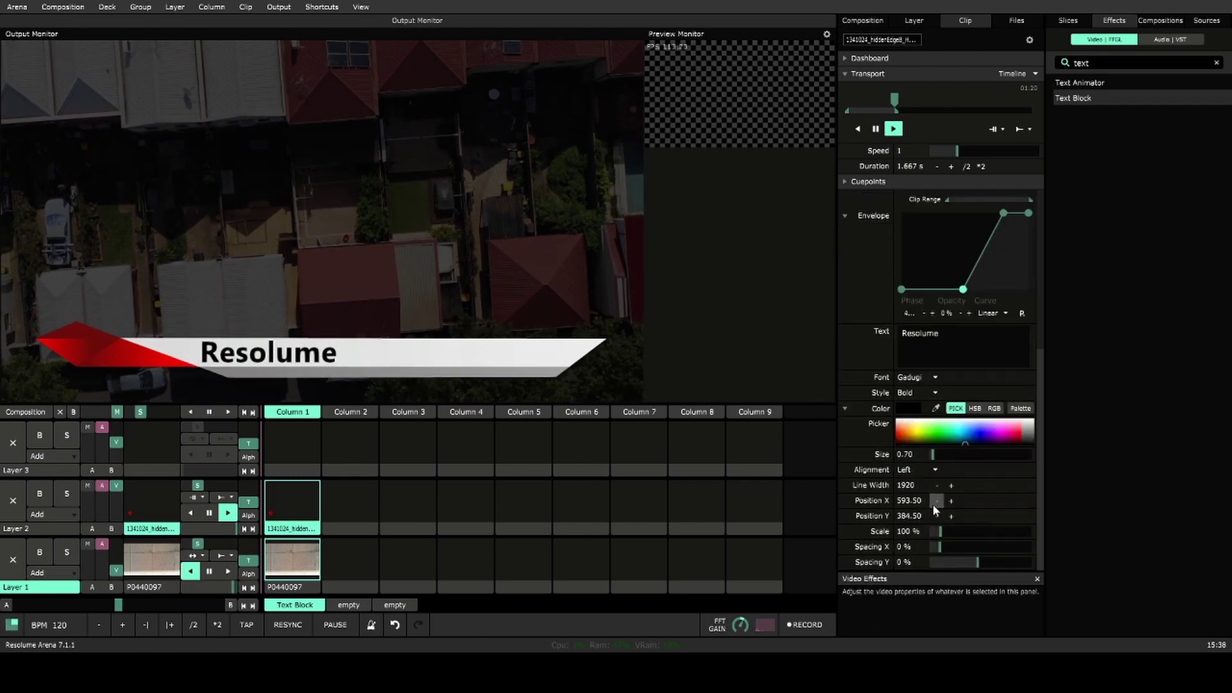
{"action": "scroll", "coordinate": [911, 456], "scroll_direction": "up", "scroll_amount": 6}
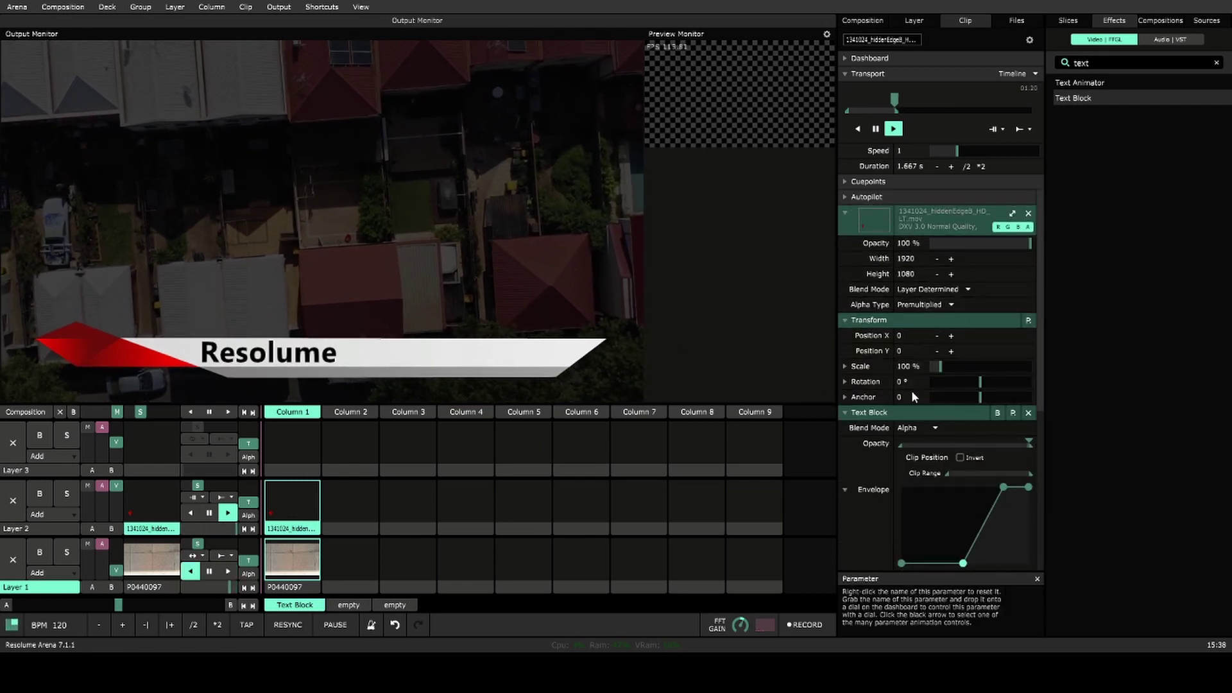
{"action": "scroll", "coordinate": [910, 449], "scroll_direction": "down", "scroll_amount": 4}
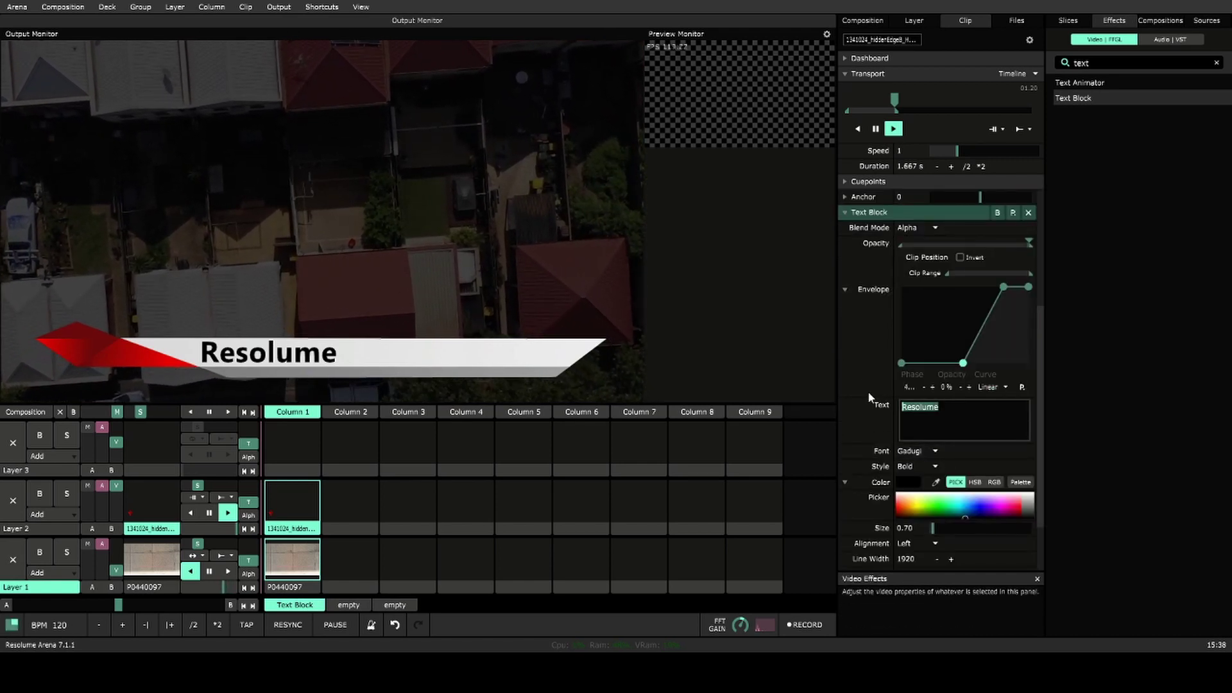
{"action": "type", "text": "My Very Long "}
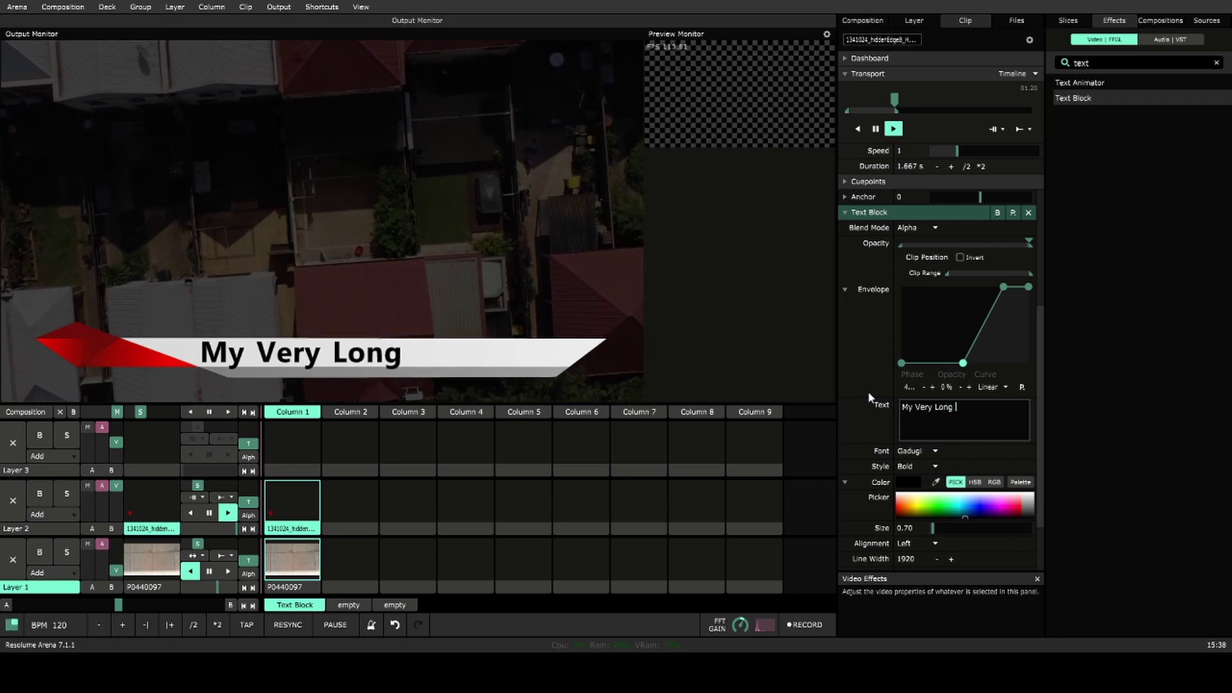
{"action": "type", "text": "Name"}
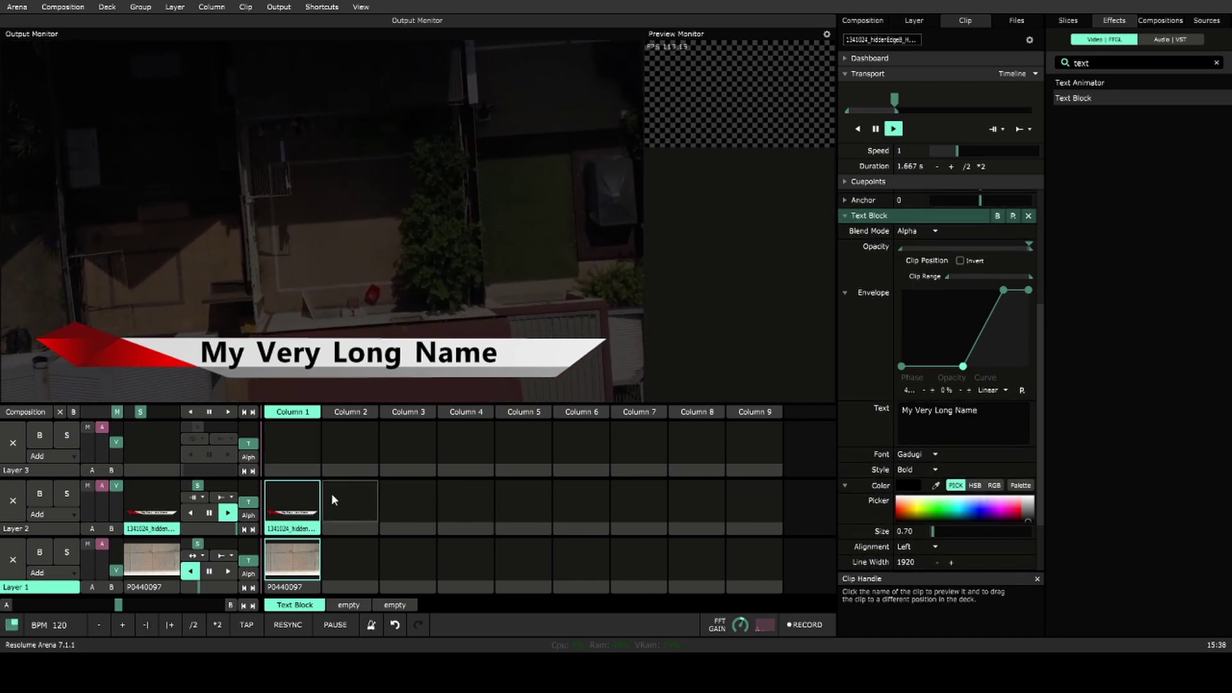
- Duplicate the lower-third clip into Column 2 of Layer 2 with reversed playback and trigger both clips in turn
{"action": "left_click_drag", "start_coordinate": [306, 538], "coordinate": [372, 513]}
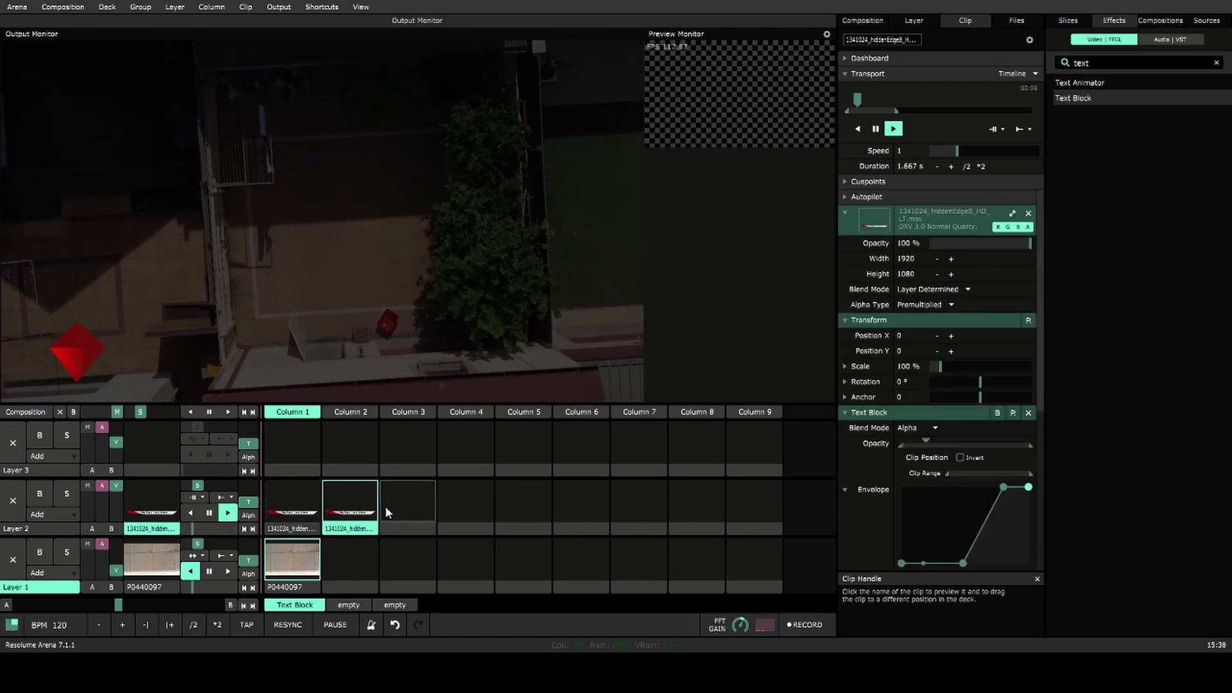
{"action": "left_click", "coordinate": [857, 128]}
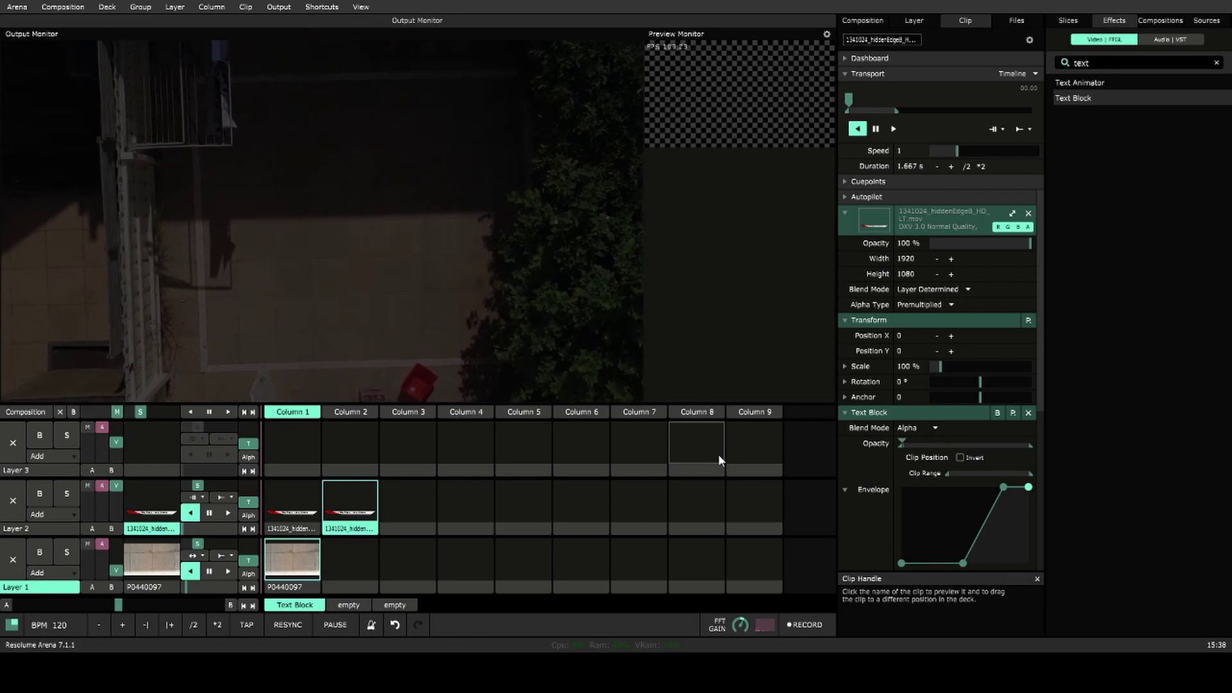
{"action": "left_click", "coordinate": [297, 499]}
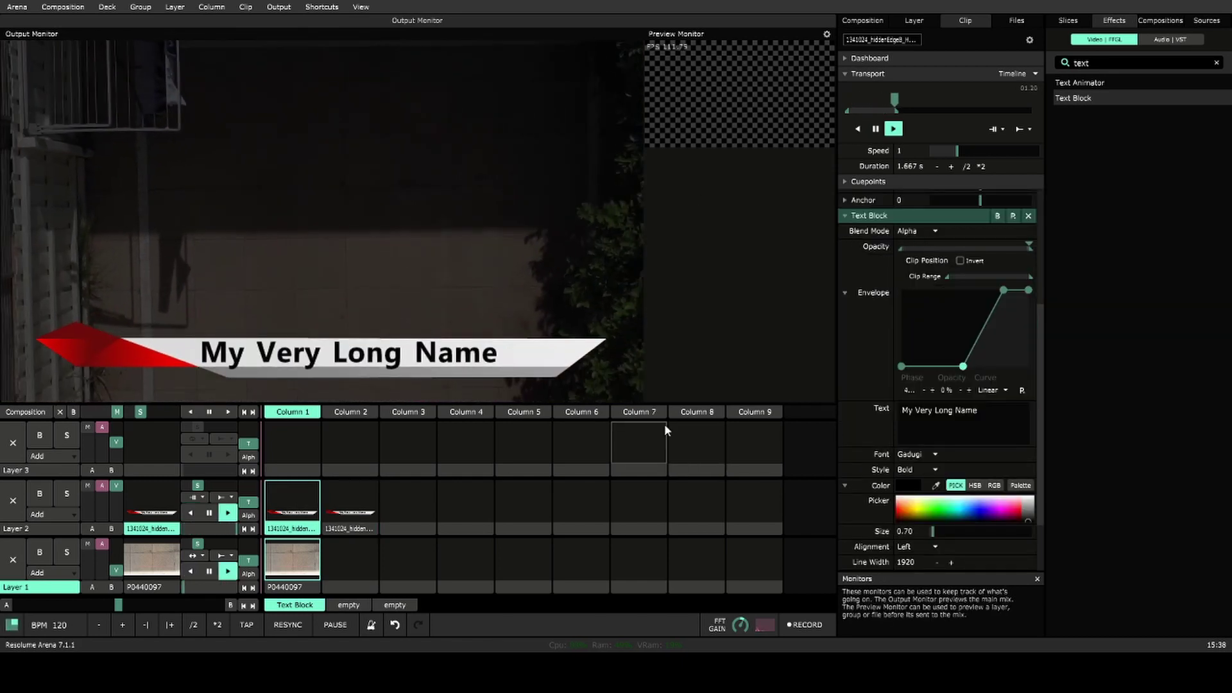
{"action": "left_click", "coordinate": [359, 491]}
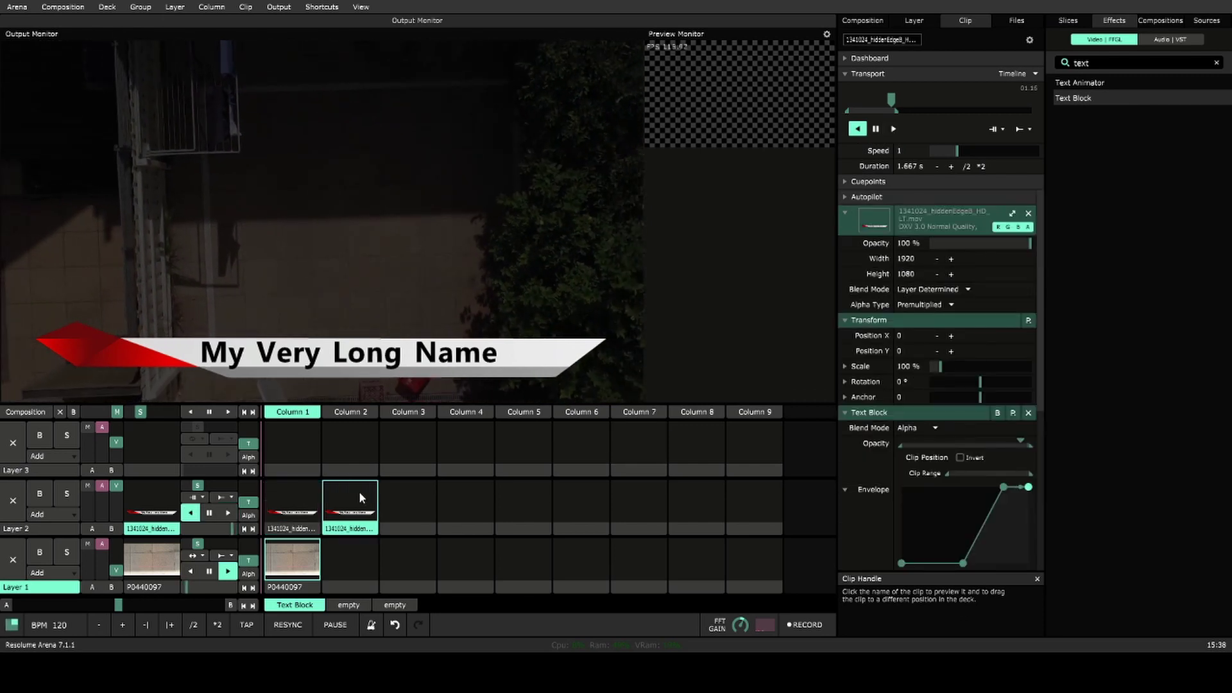
- Color-code the Layer 2 clips, olive for the forward clip in Column 1 and purple for the reversed one in Column 2
{"action": "left_click", "coordinate": [295, 530]}
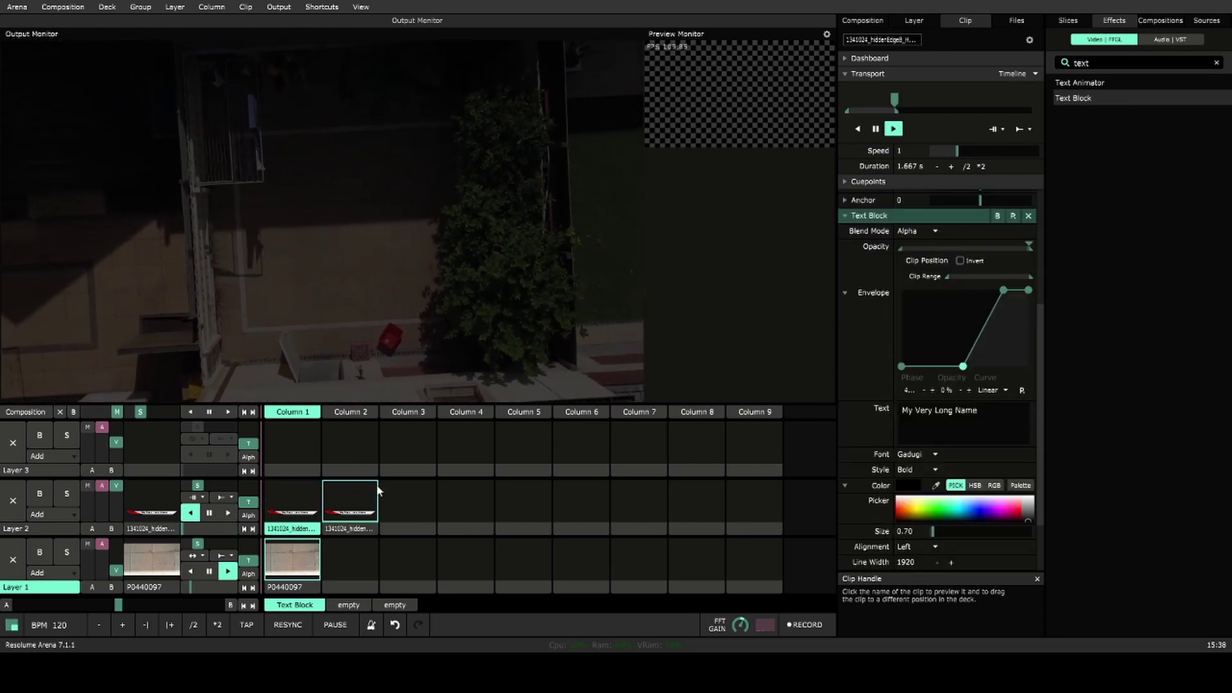
{"action": "left_click", "coordinate": [349, 532]}
{"action": "left_click", "coordinate": [429, 531]}
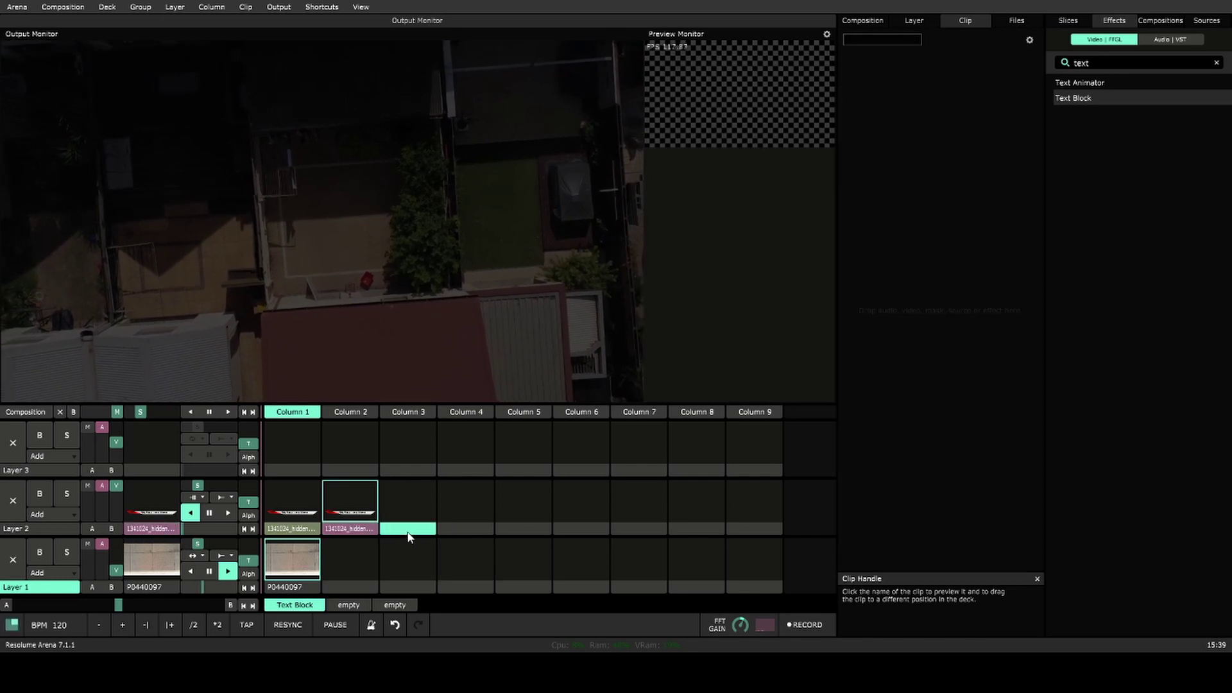
- Select the forward and reversed lower-third clips together and copy the pair into Columns 4–5 and 7–8 of Layer 2
{"action": "left_click", "coordinate": [307, 530]}
{"action": "left_click", "coordinate": [344, 532], "text": "ctrl"}
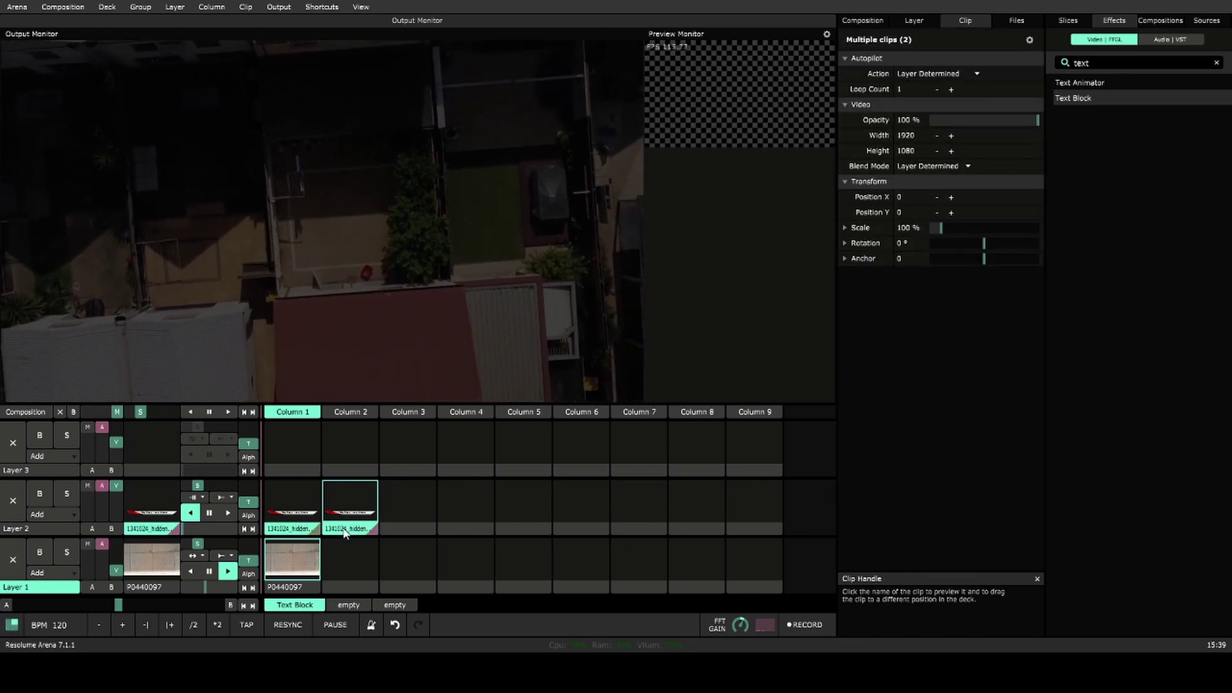
{"action": "left_click_drag", "start_coordinate": [346, 531], "coordinate": [629, 529]}
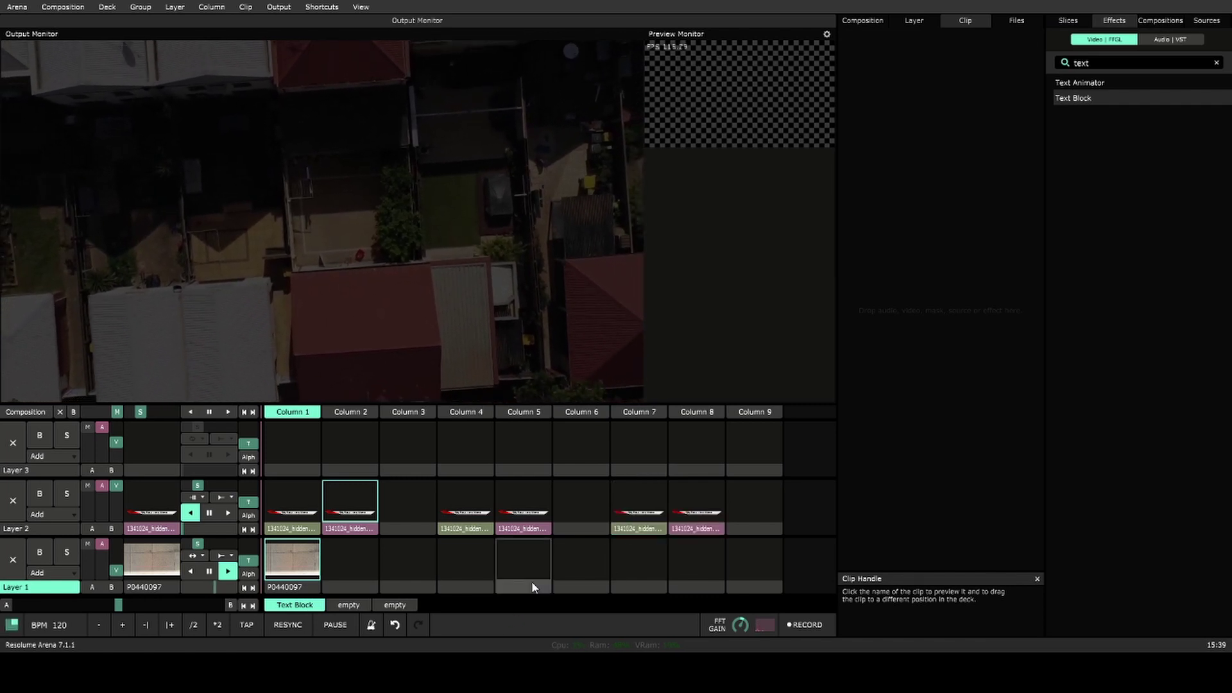
- Trigger the lower-third clips in Columns 1, 2, 4 and 5 in turn to examine their in and out animations
{"action": "left_click", "coordinate": [303, 496]}
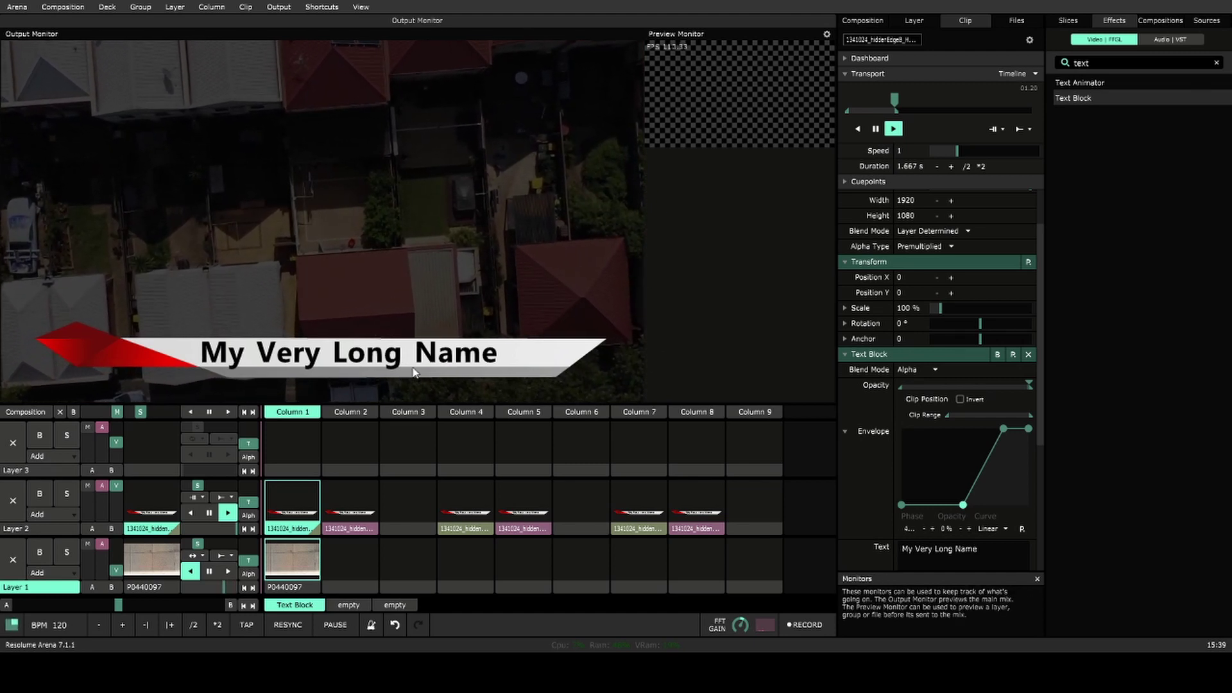
{"action": "left_click", "coordinate": [349, 517]}
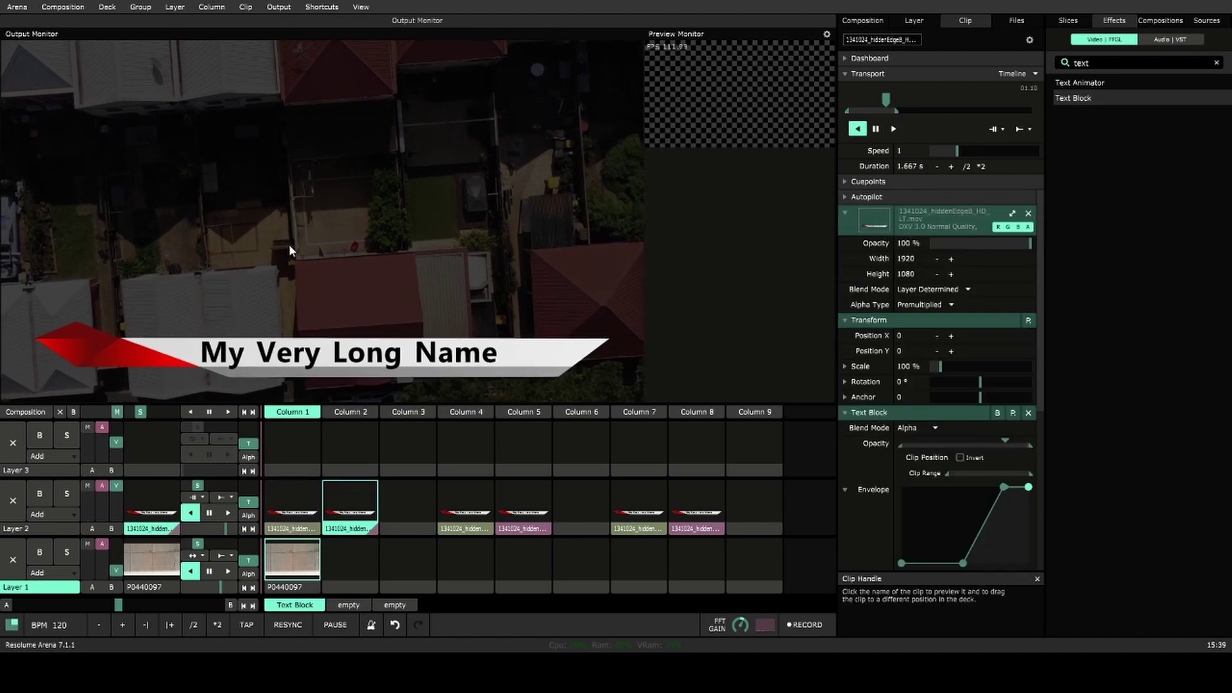
{"action": "left_click", "coordinate": [479, 505]}
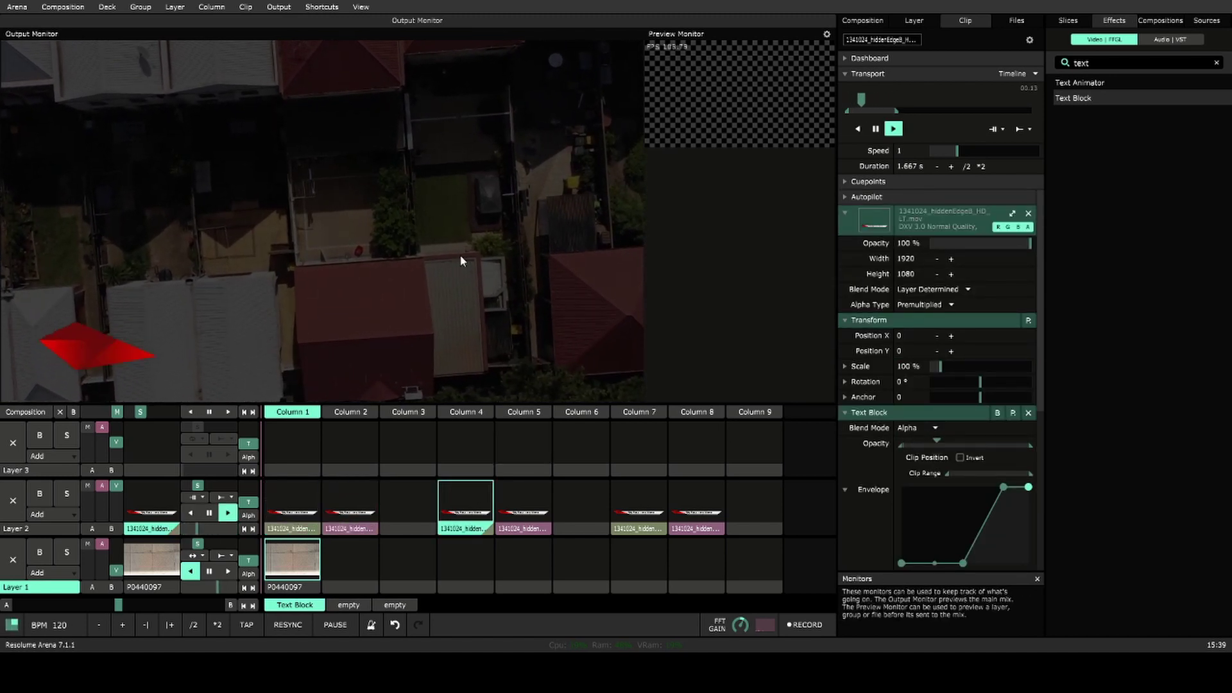
{"action": "left_click", "coordinate": [514, 504]}
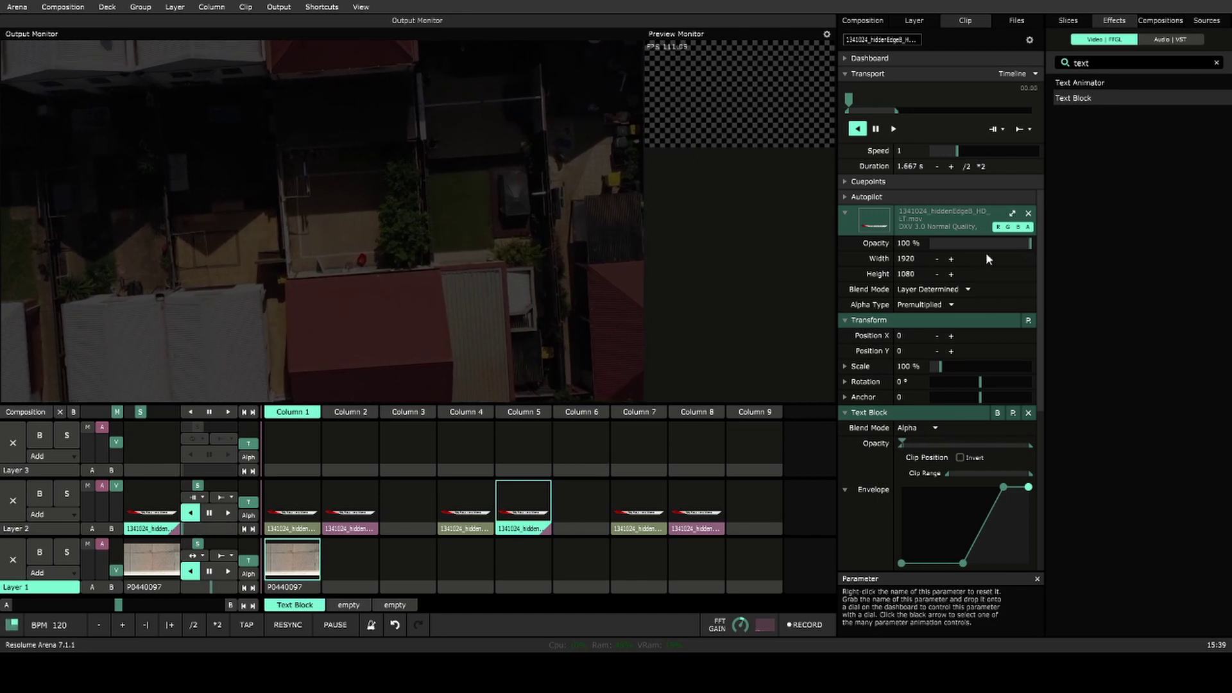
{"action": "scroll", "coordinate": [935, 390], "scroll_direction": "down", "scroll_amount": 5}
{"action": "scroll", "coordinate": [874, 482], "scroll_direction": "up", "scroll_amount": 5}
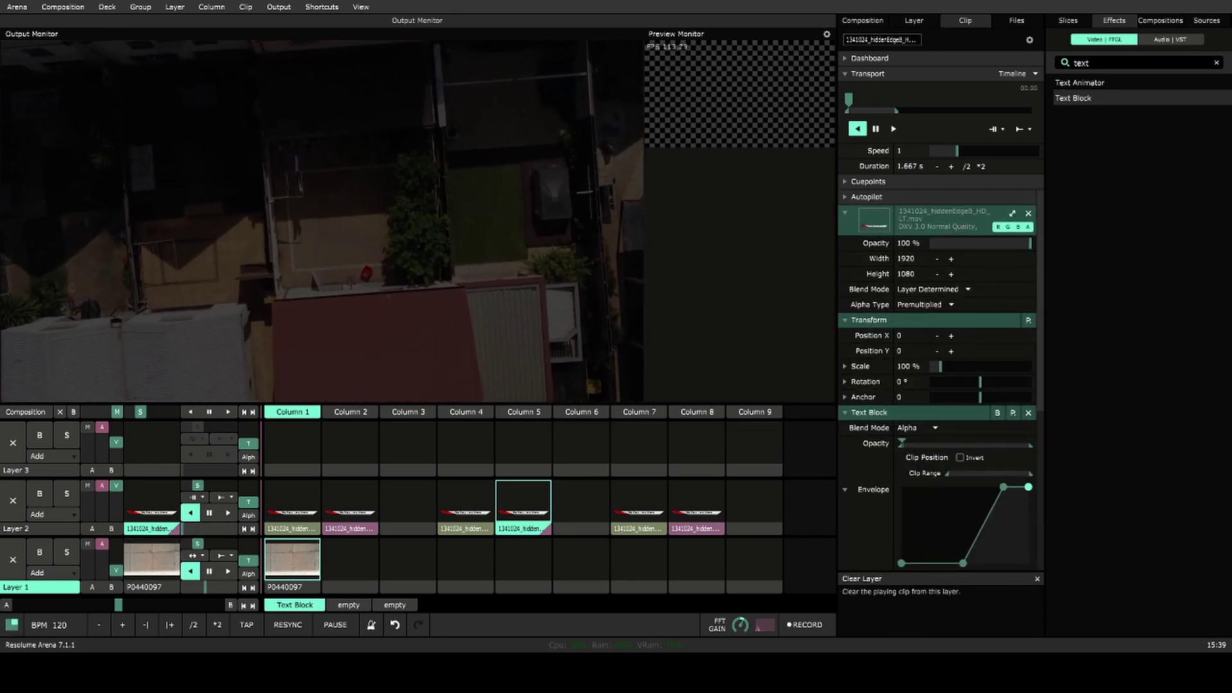